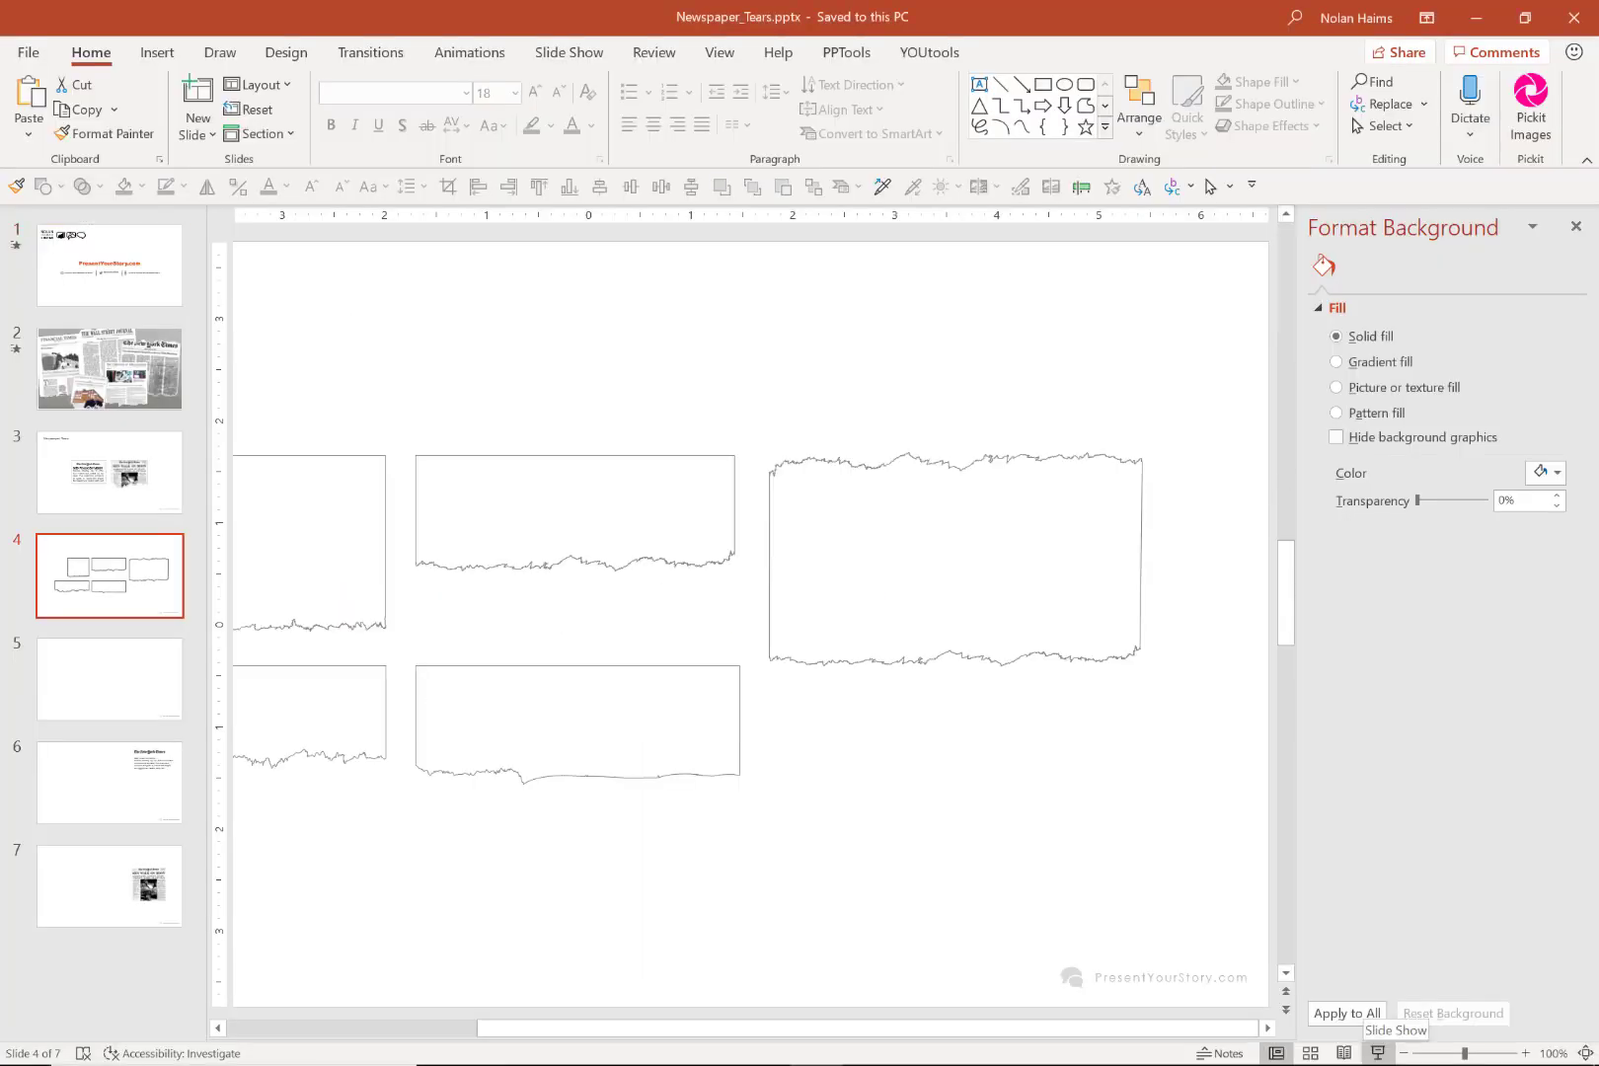
# Show the edit points of the large torn-paper shape on slide 4 to inspect its outline.
pyautogui.scroll(-4, 1162, 753)
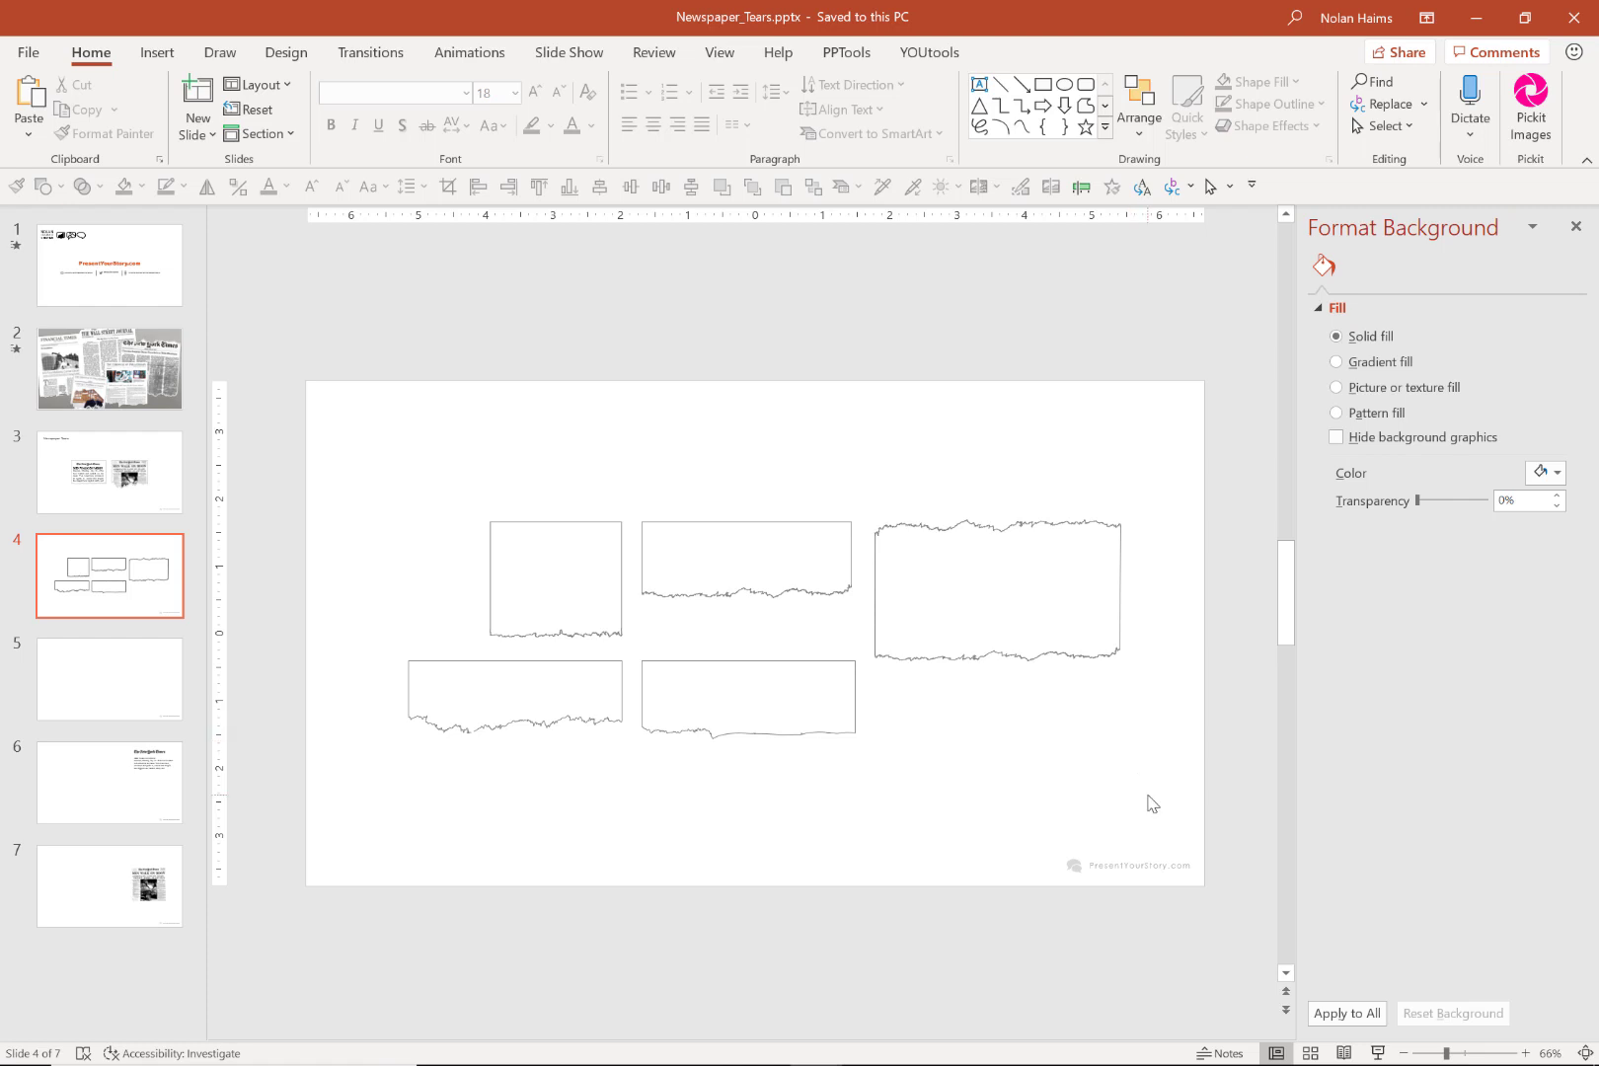
pyautogui.scroll(3, 1149, 795)
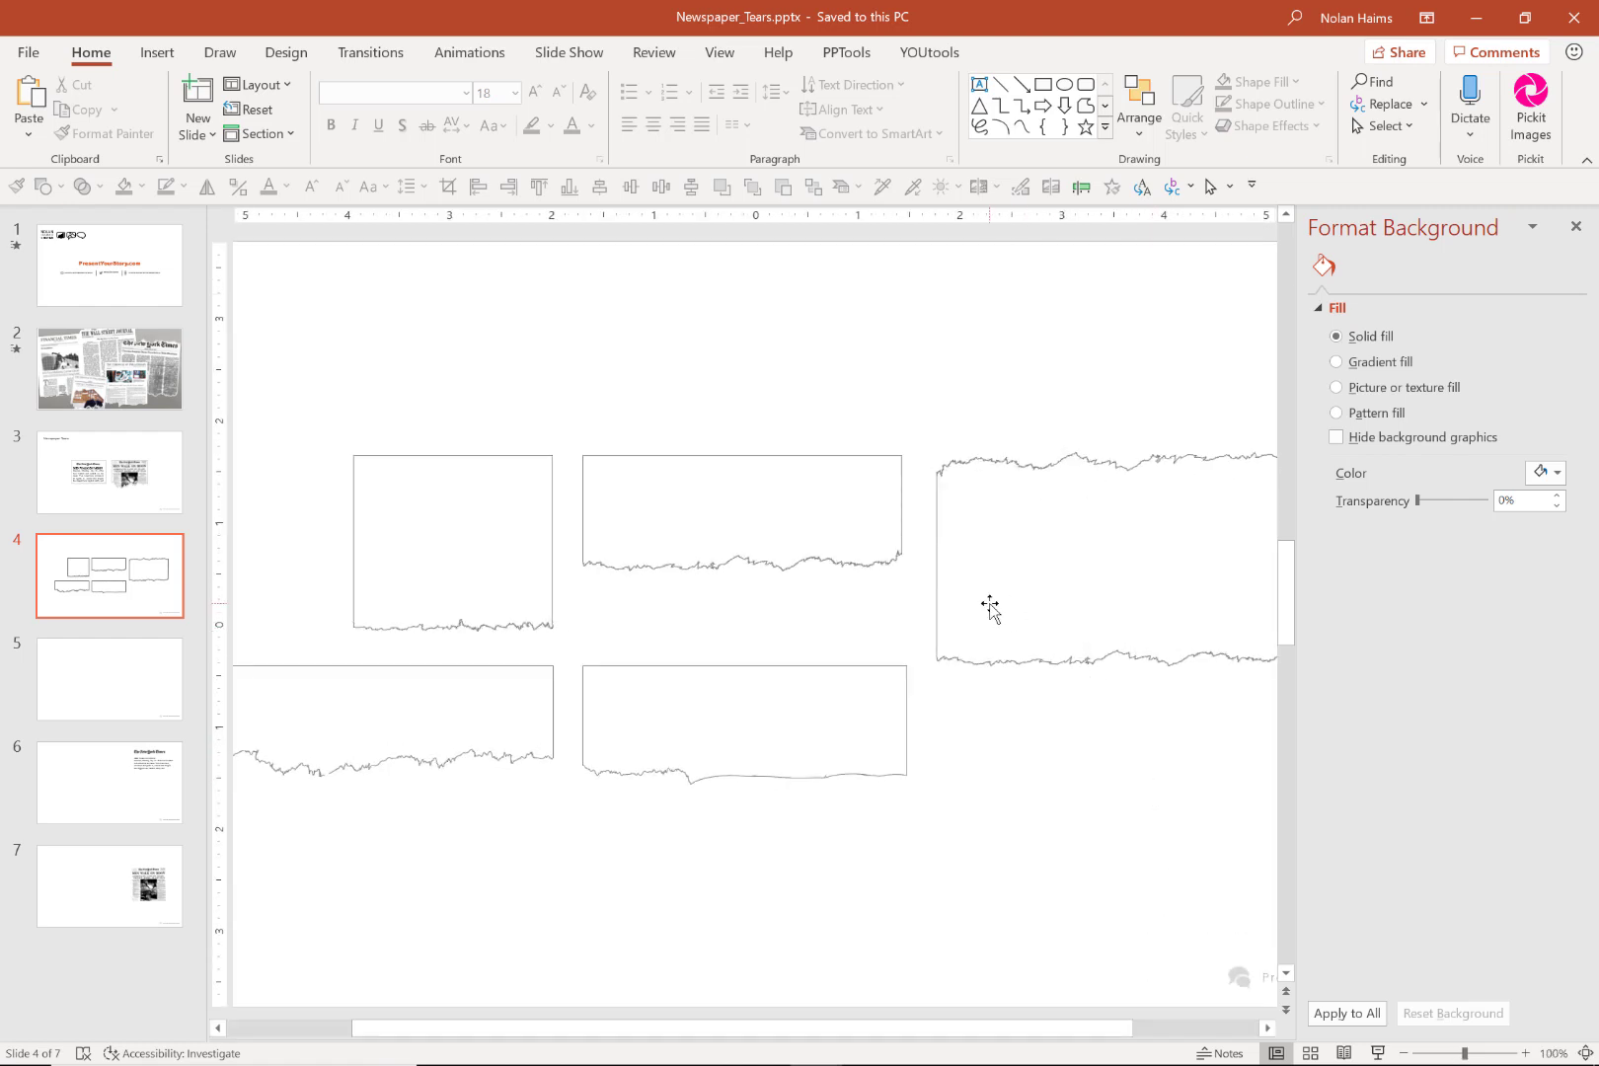
pyautogui.click(990, 606)
pyautogui.moveTo(1092, 1028); pyautogui.dragTo(1164, 1028)
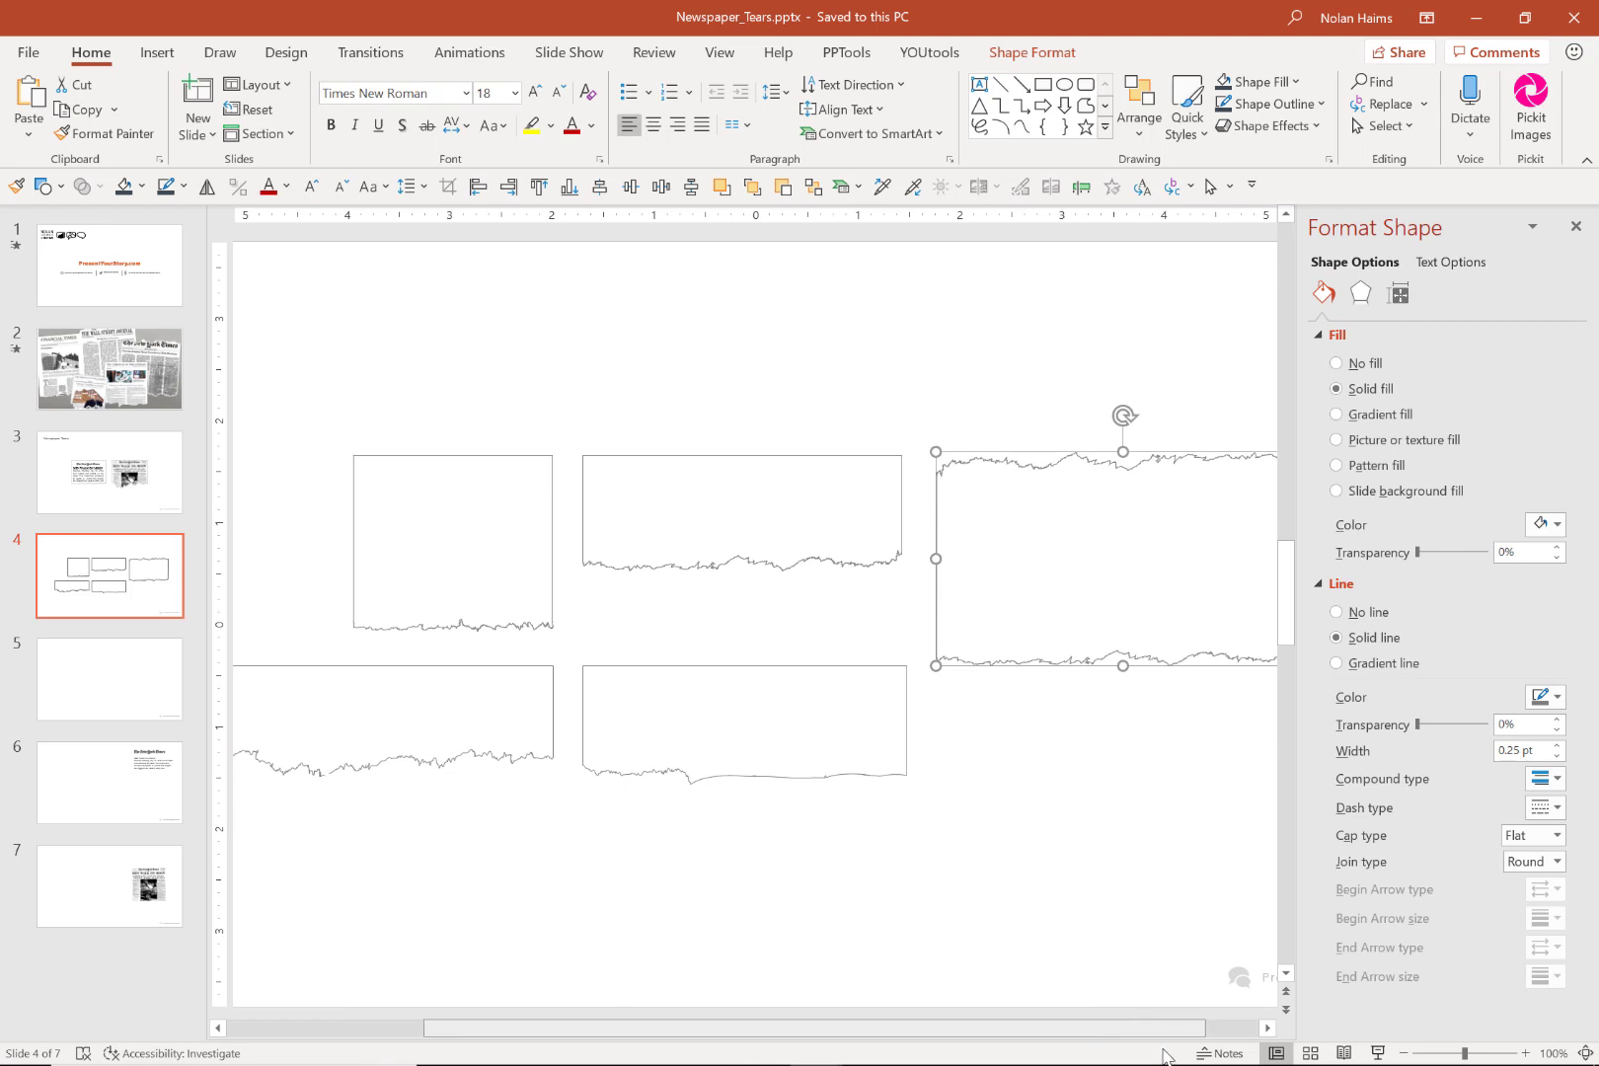
pyautogui.rightClick(966, 615)
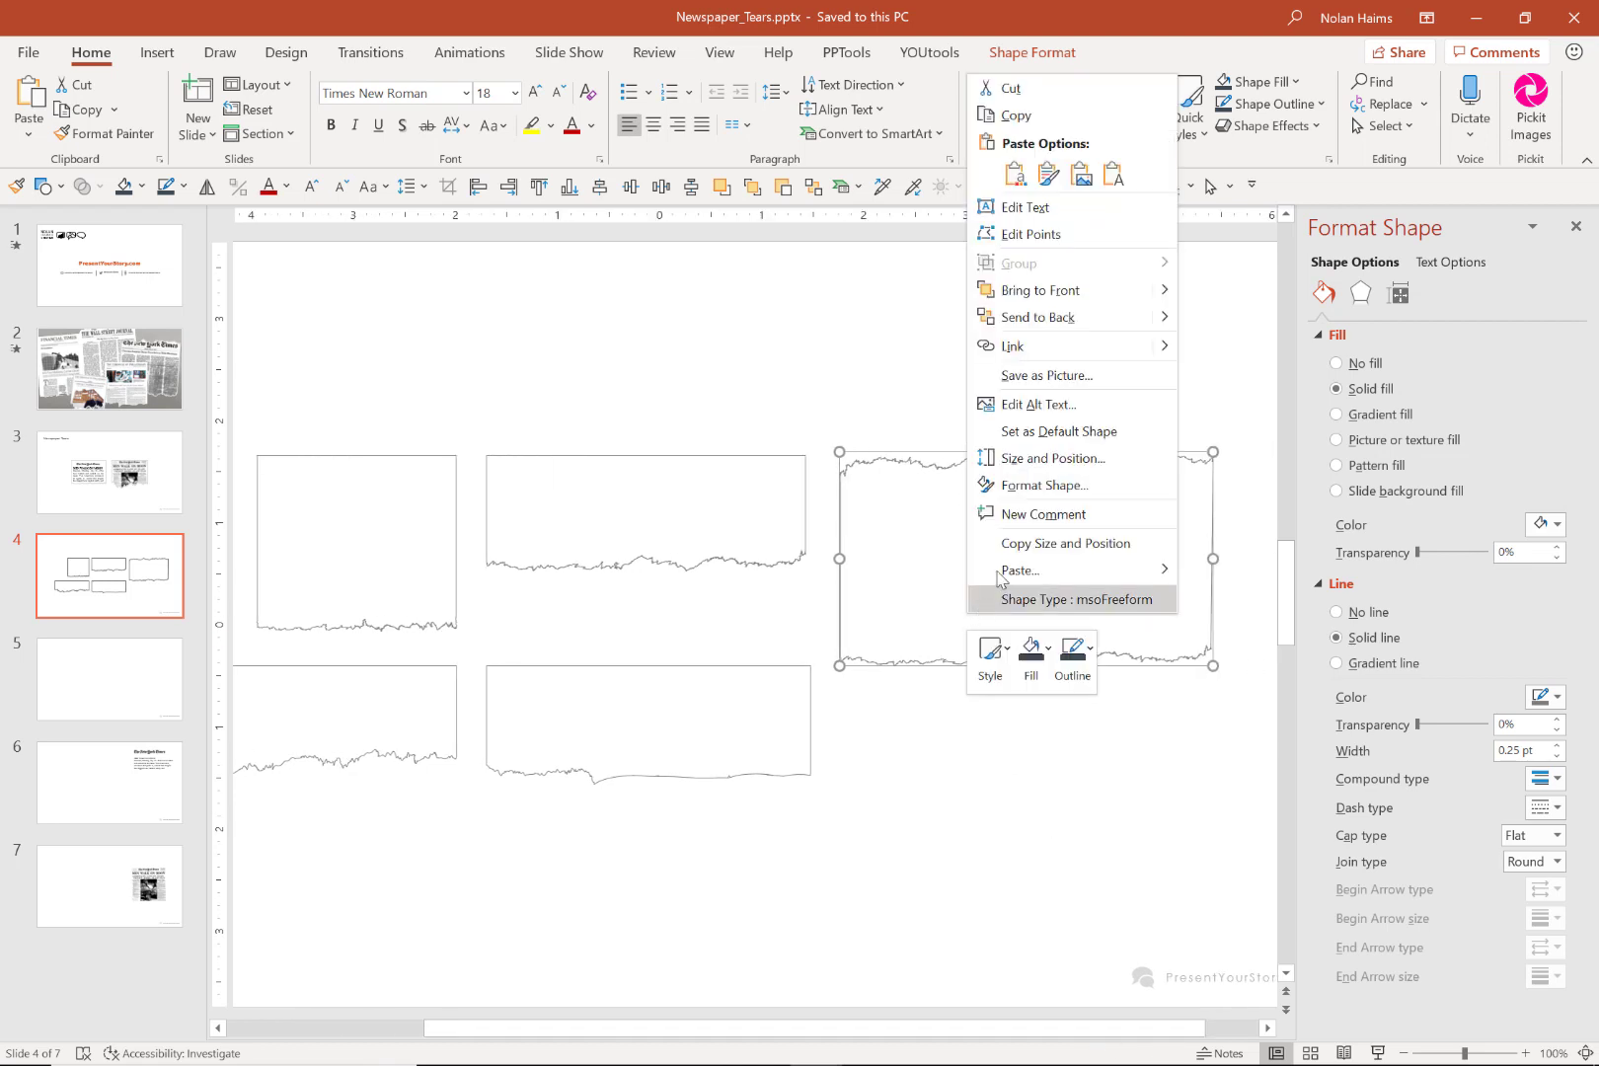
pyautogui.click(1030, 234)
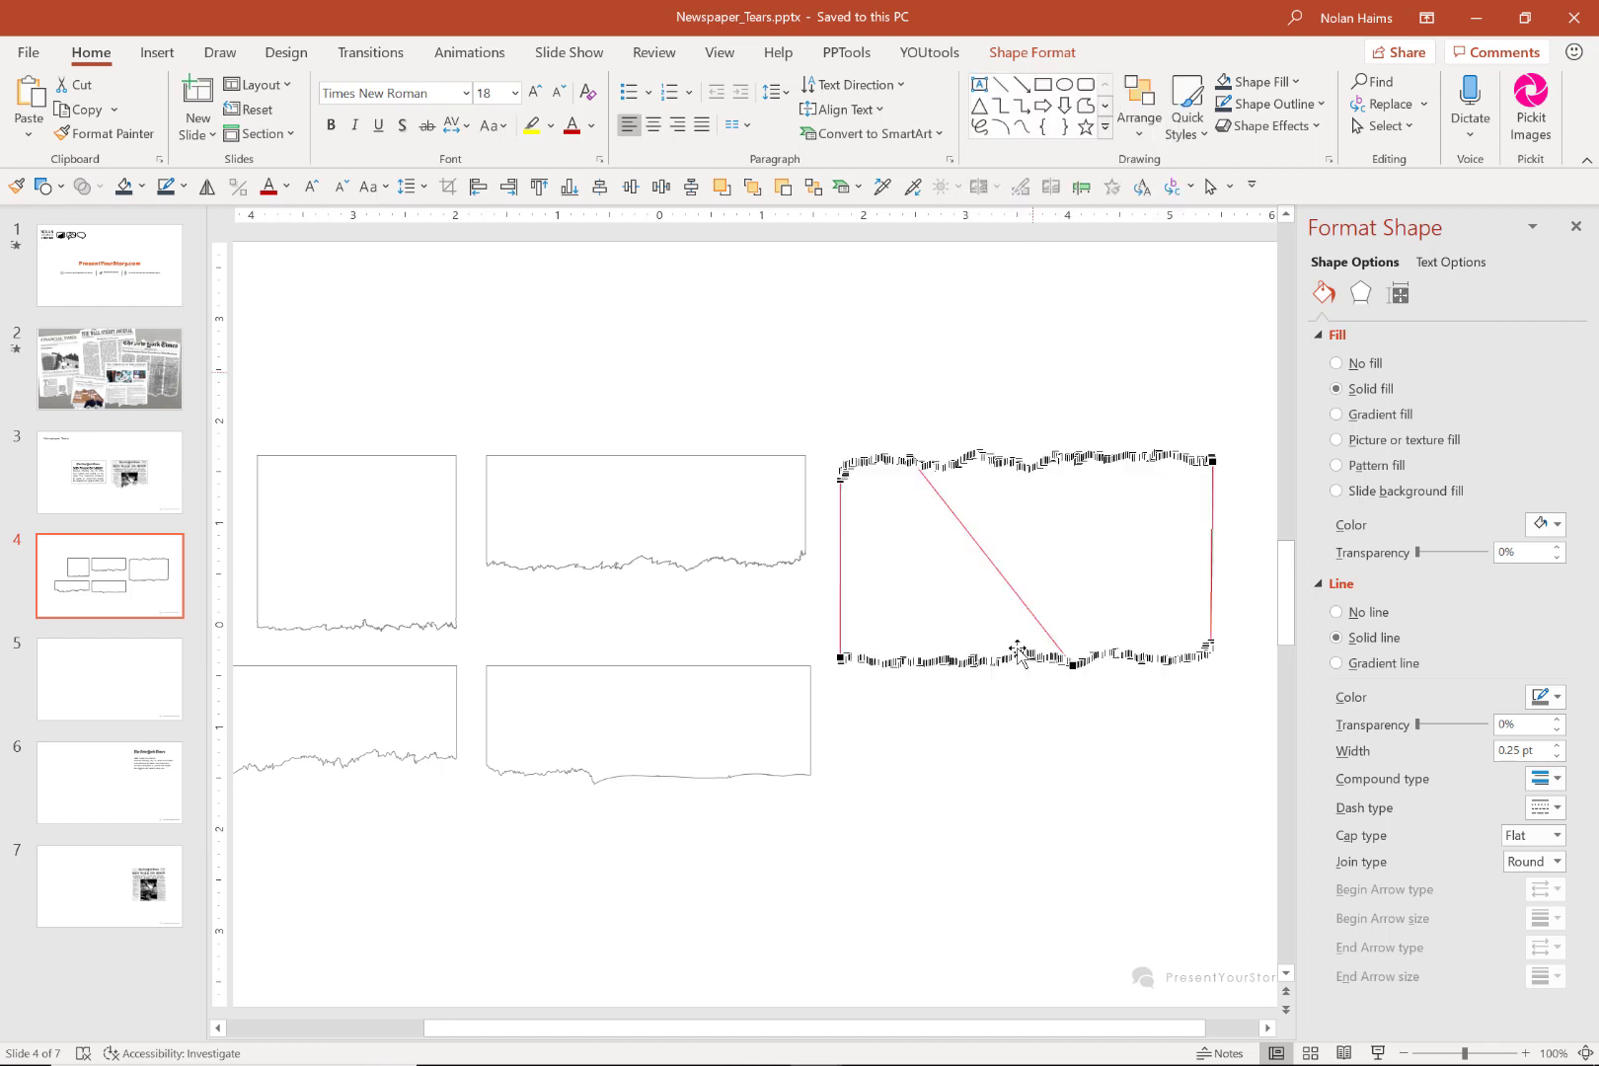
pyautogui.scroll(2, 1059, 720)
pyautogui.scroll(1, 1059, 720)
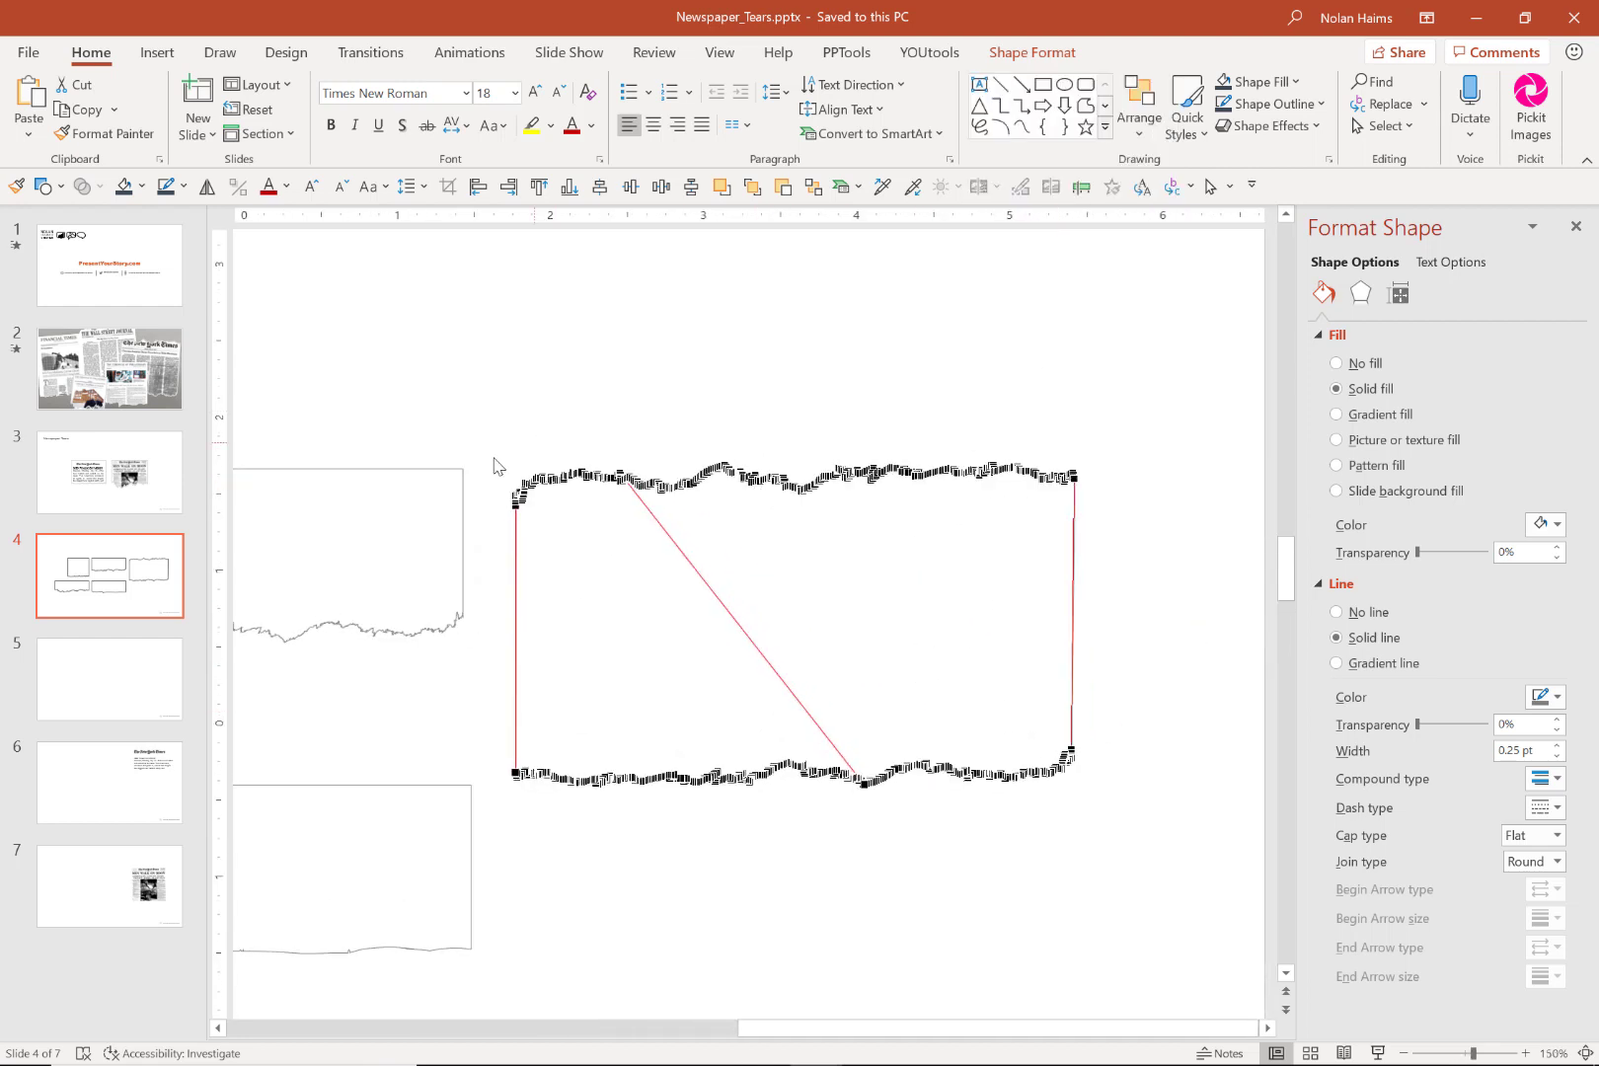
pyautogui.click(1118, 766)
# Move to the blank fifth slide.
pyautogui.scroll(-5, 1121, 767)
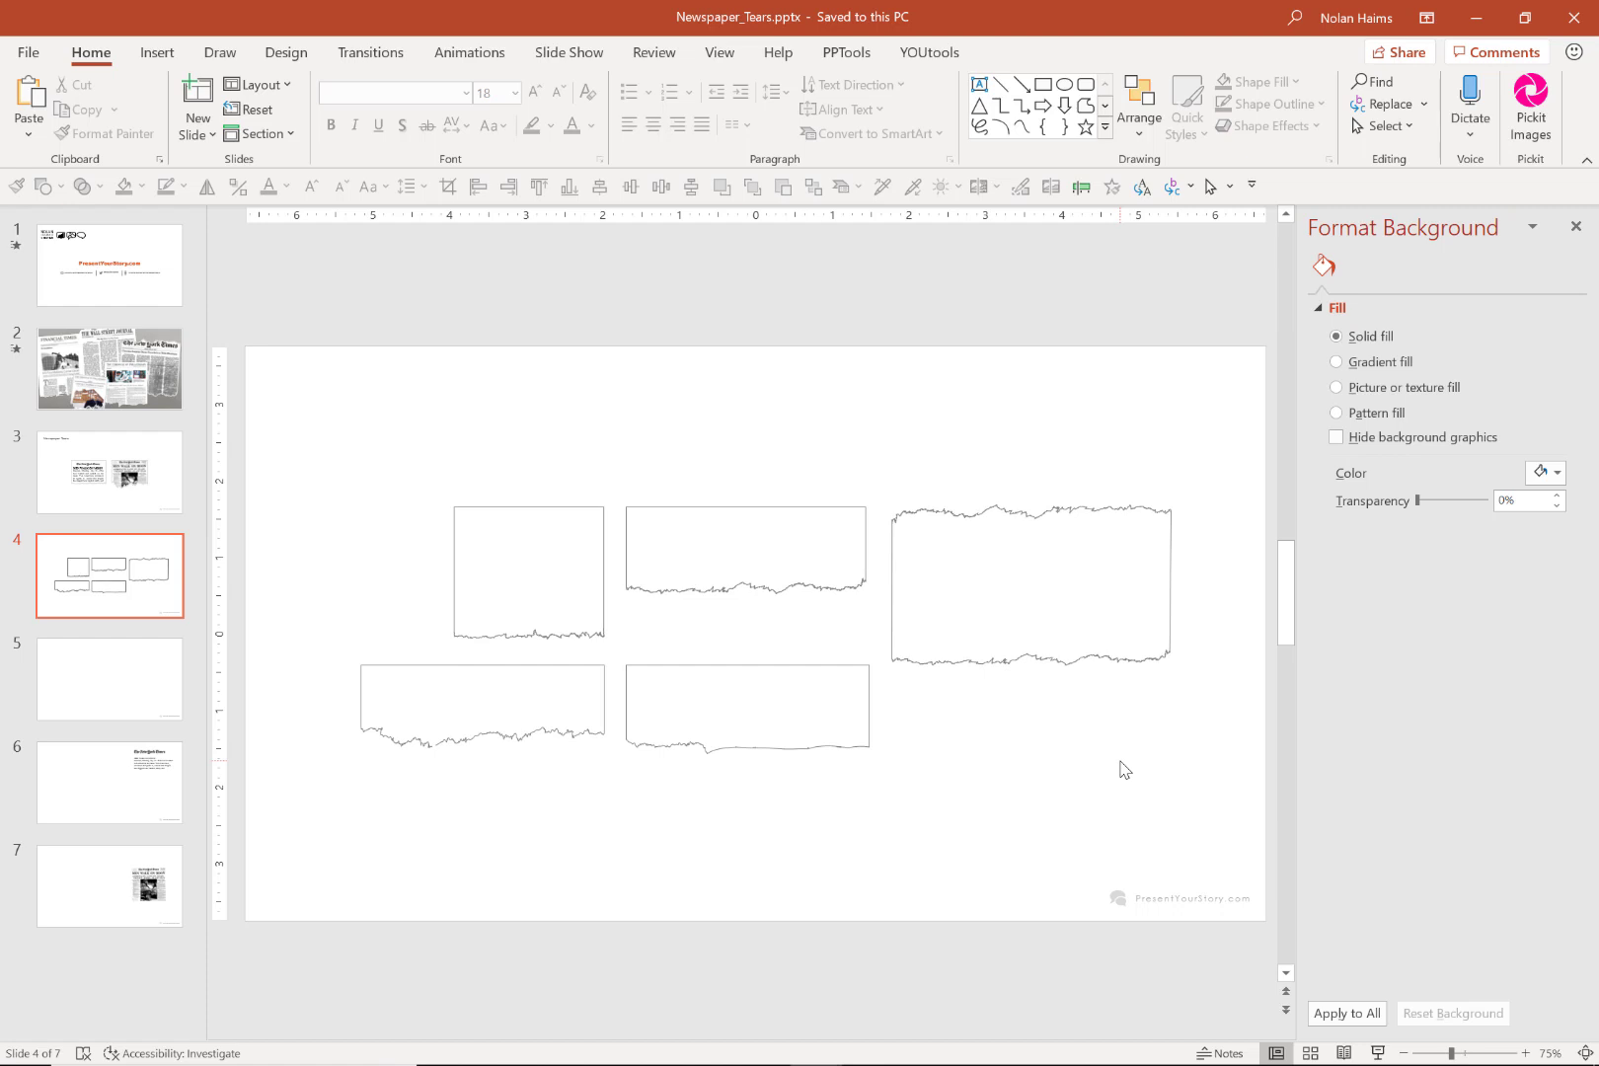
pyautogui.click(1061, 571)
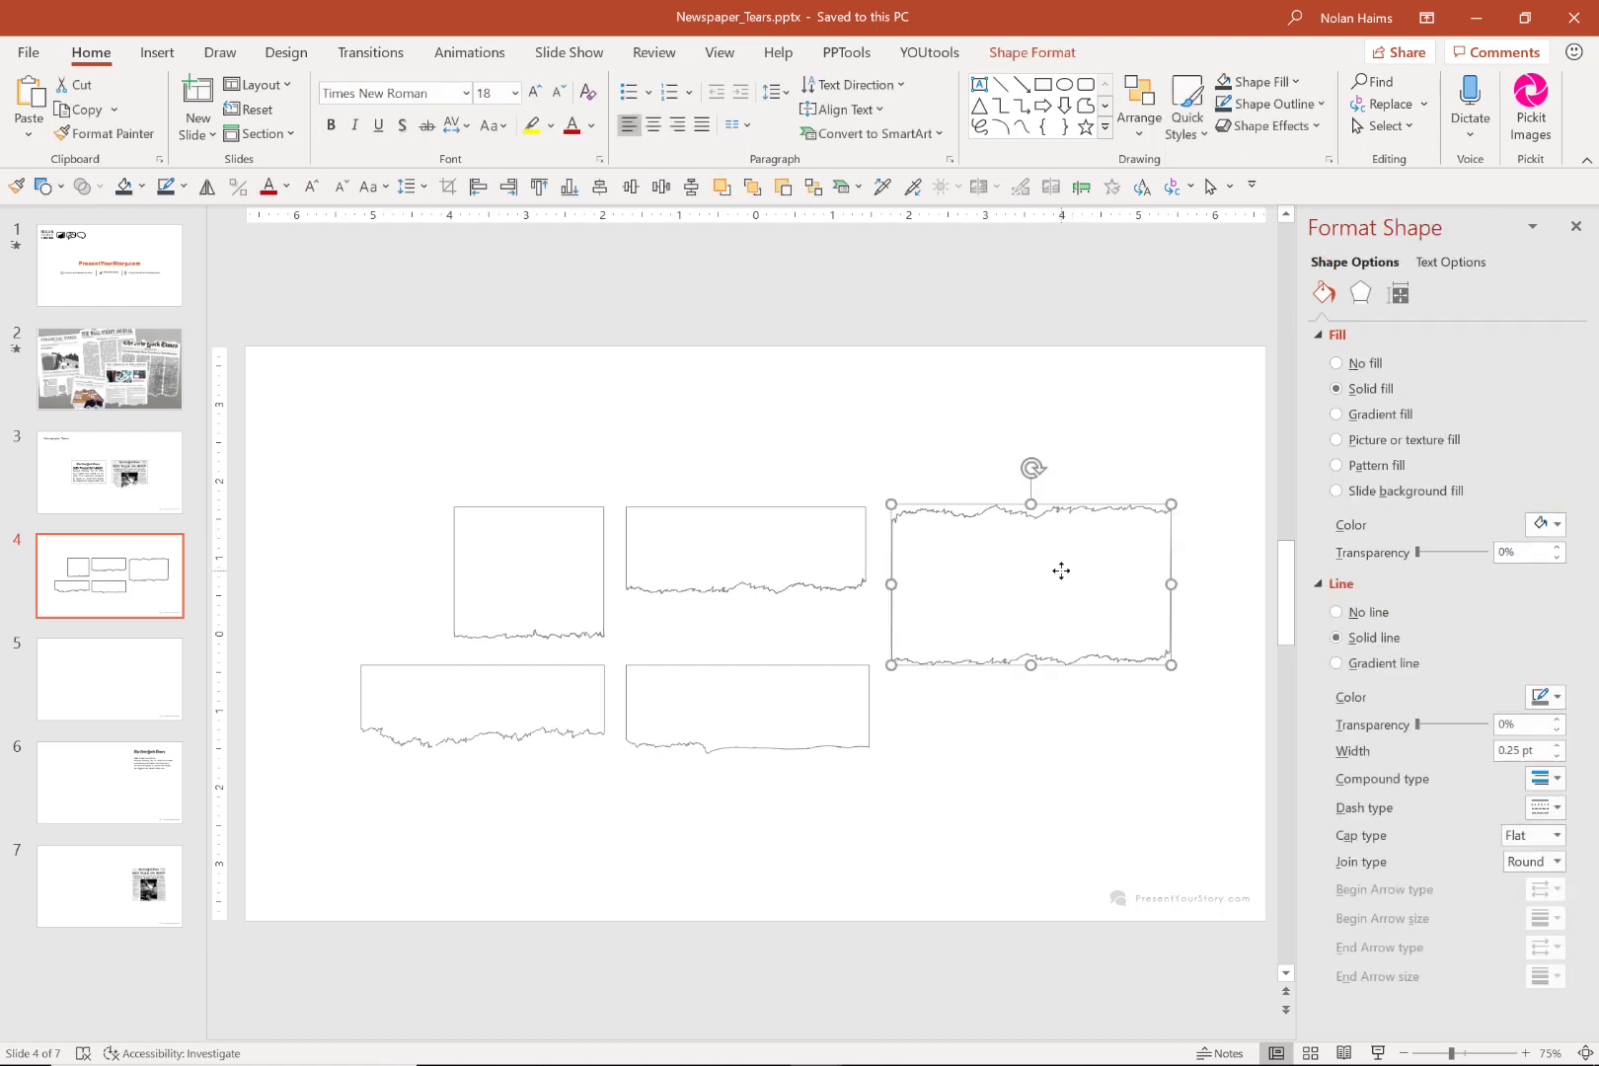
pyautogui.click(95, 704)
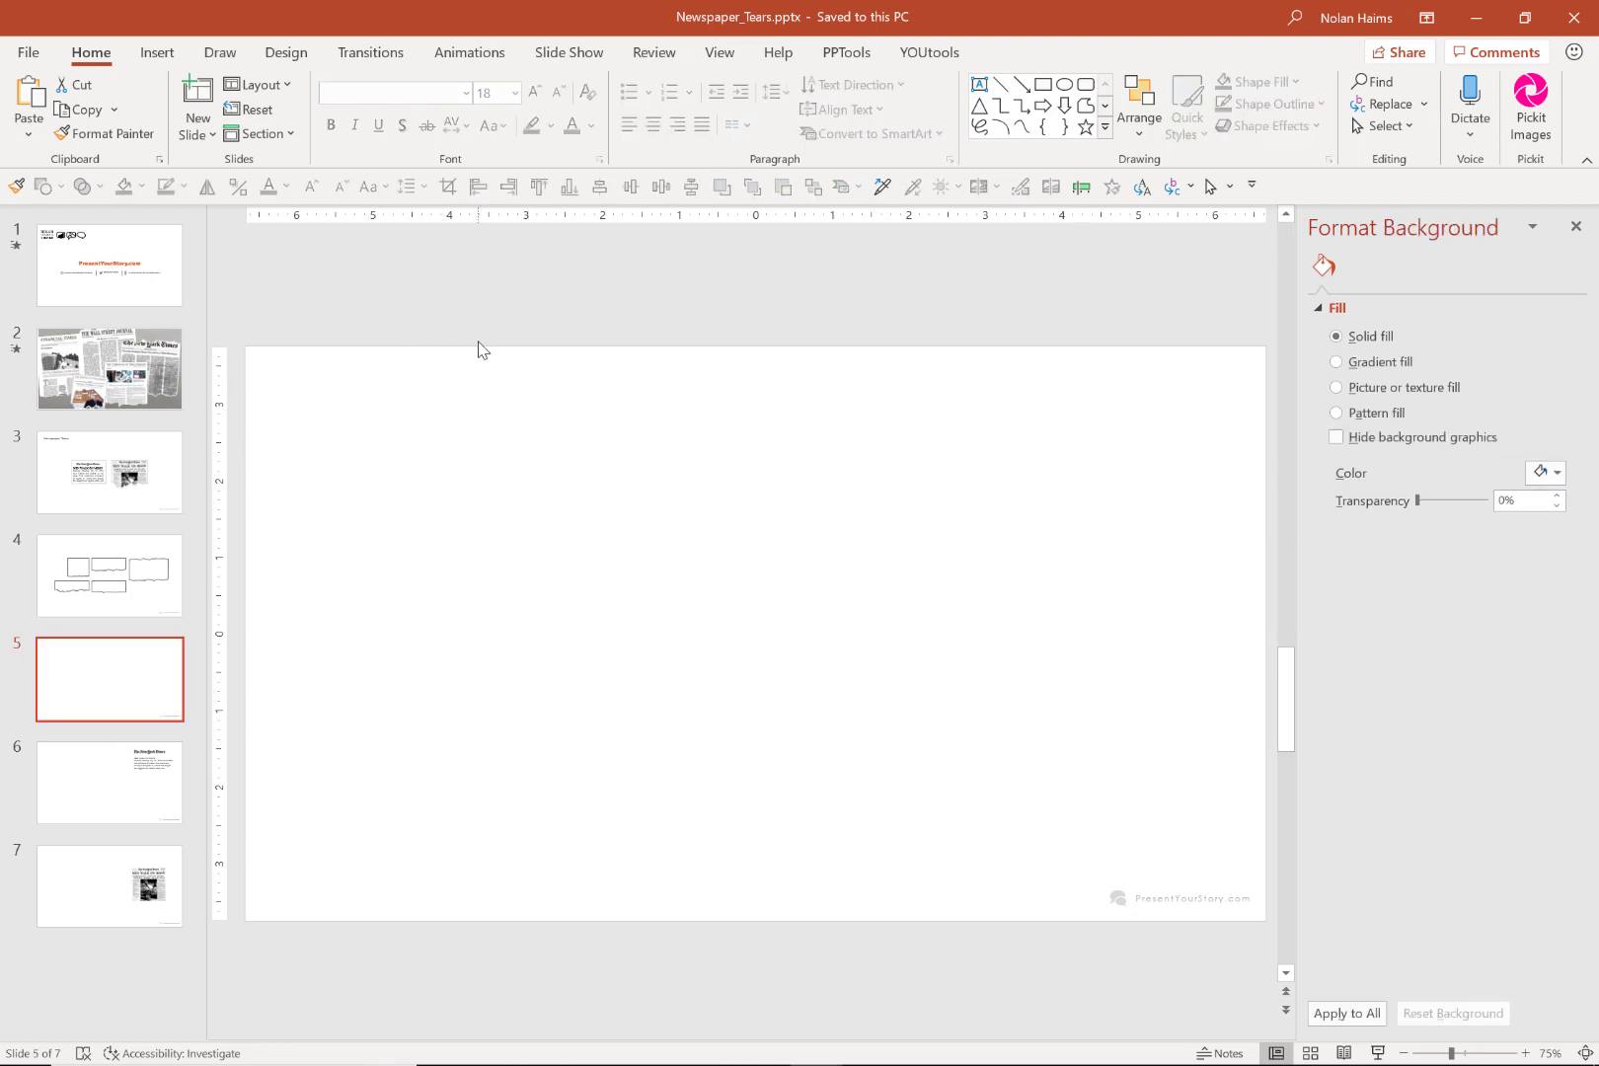
# Draw a rectangle near the slide centre, then a jagged freehand scribble across its bottom edge.
pyautogui.click(1043, 84)
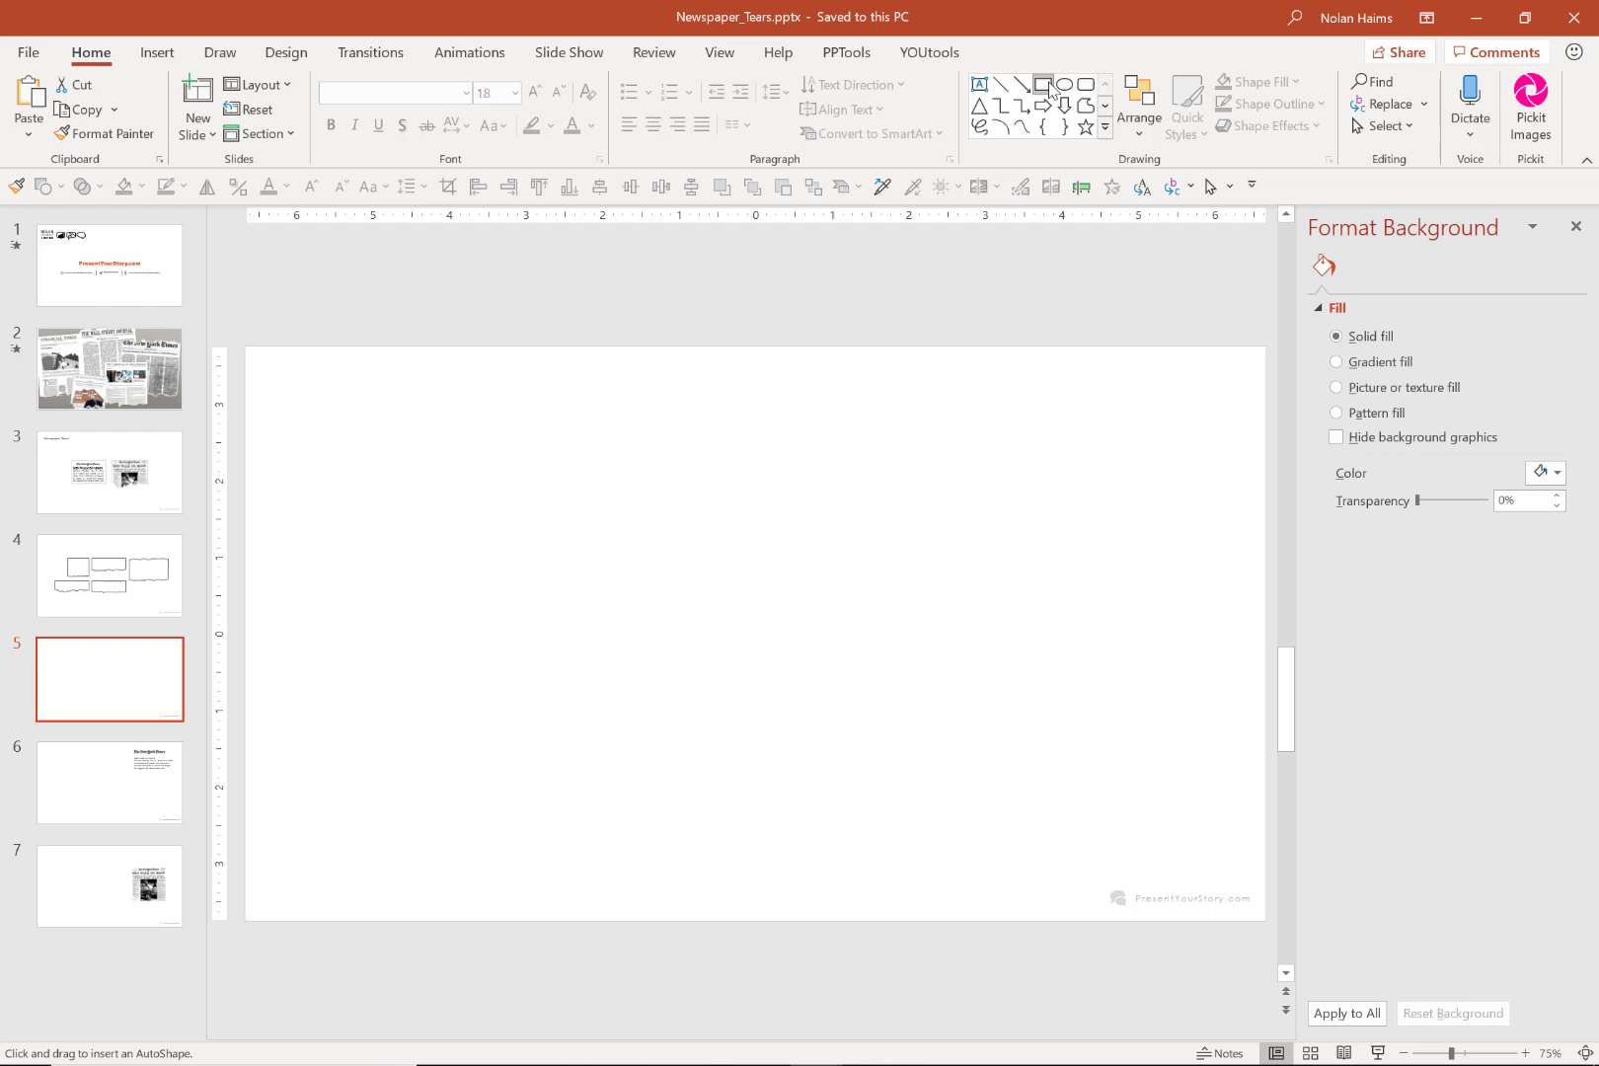
pyautogui.moveTo(602, 521); pyautogui.dragTo(945, 715)
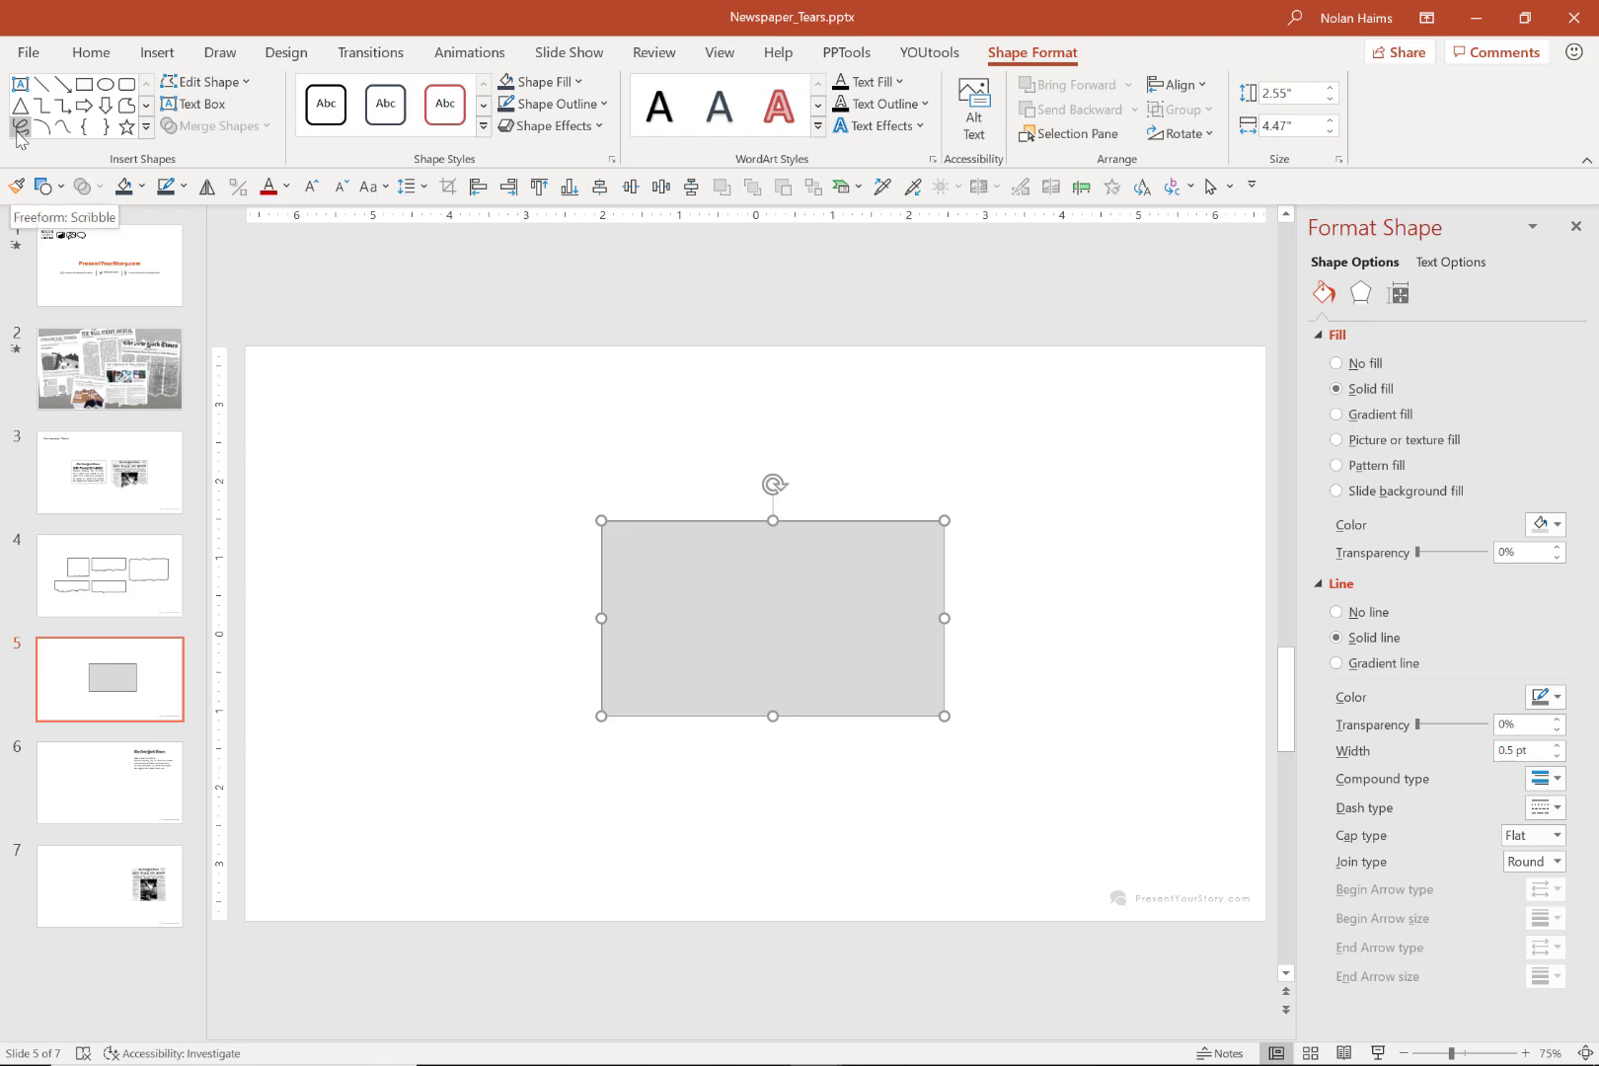
pyautogui.click(17, 130)
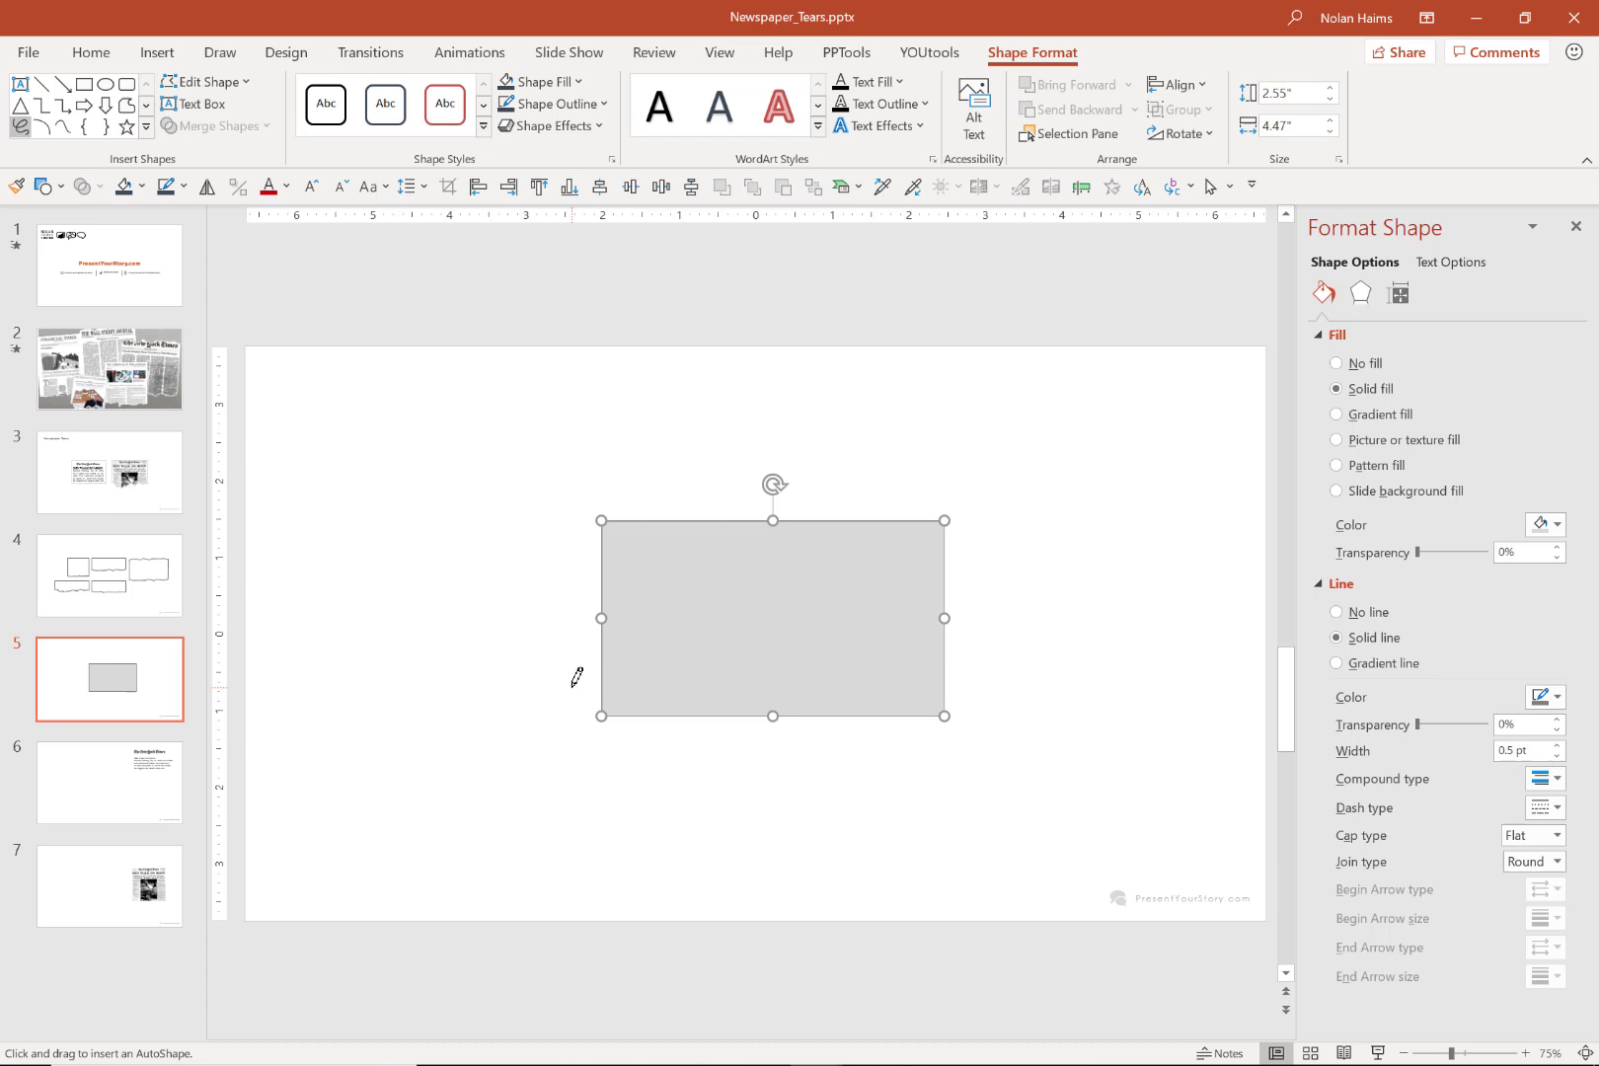
pyautogui.moveTo(573, 689)
pyautogui.mouseDown()
pyautogui.moveTo(842, 667)
pyautogui.moveTo(1018, 684)
pyautogui.moveTo(1007, 741)
pyautogui.moveTo(862, 761)
pyautogui.moveTo(594, 744)
pyautogui.moveTo(561, 711)
pyautogui.moveTo(571, 688)
pyautogui.mouseUp()
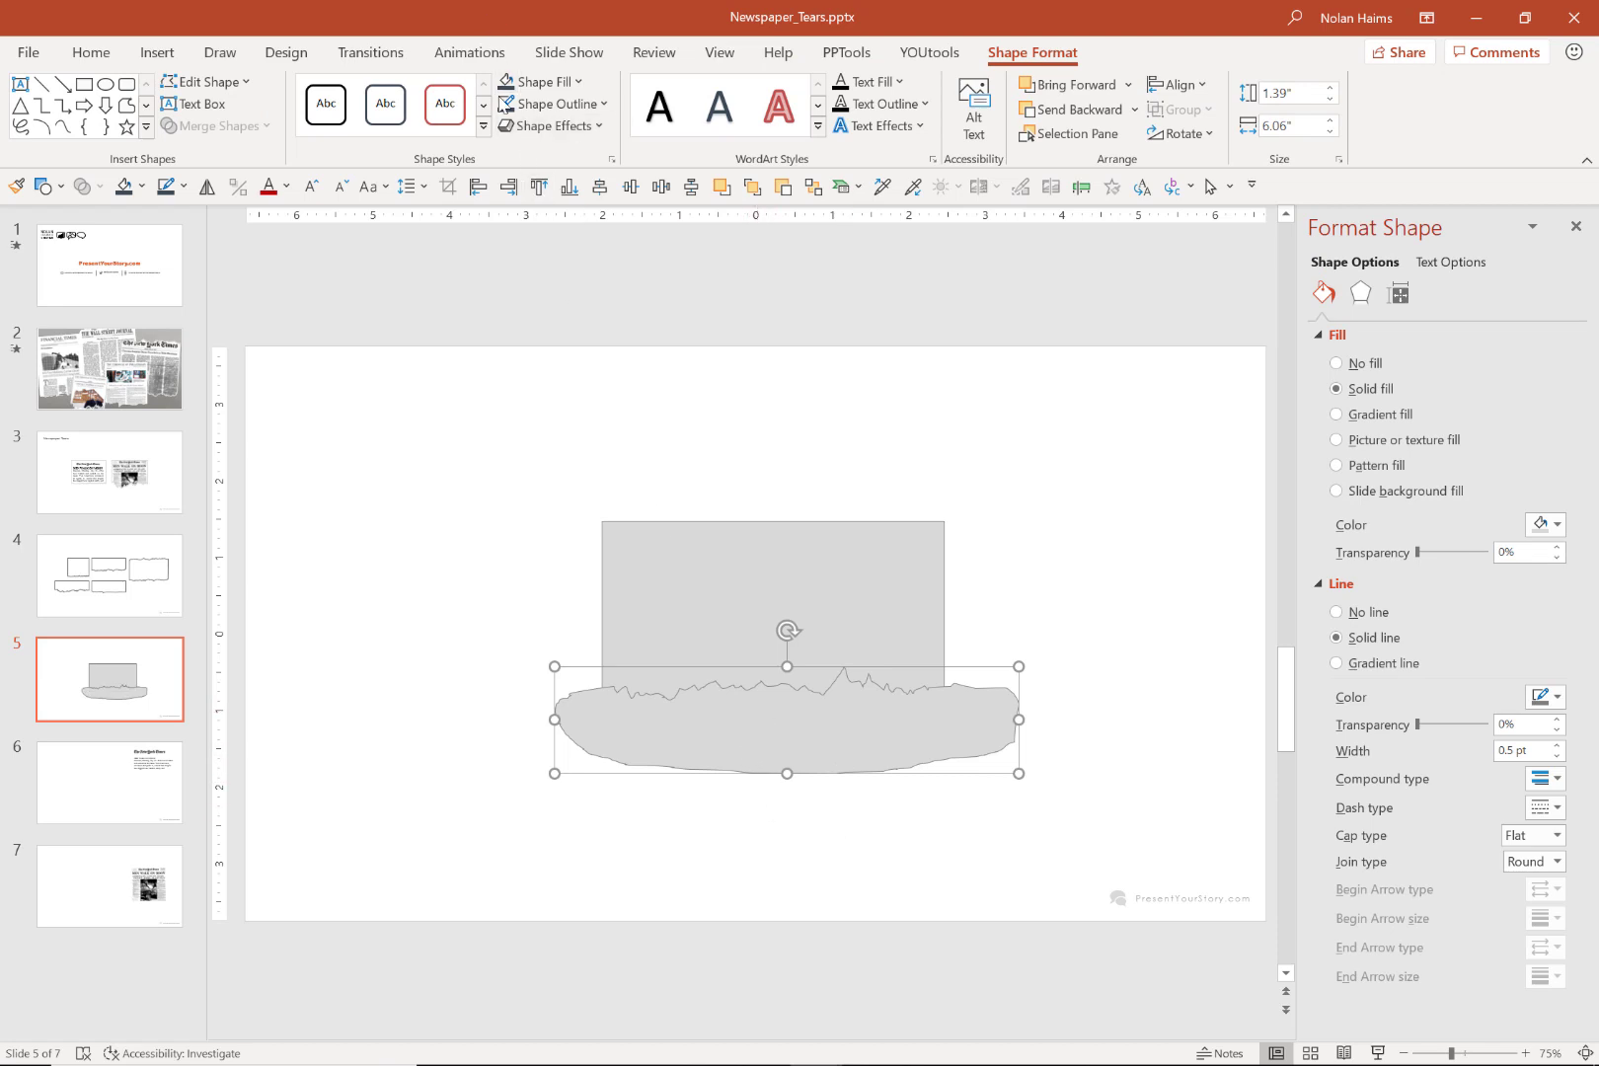
# Fill the scribbled shape with dark blue-grey.
pyautogui.click(538, 87)
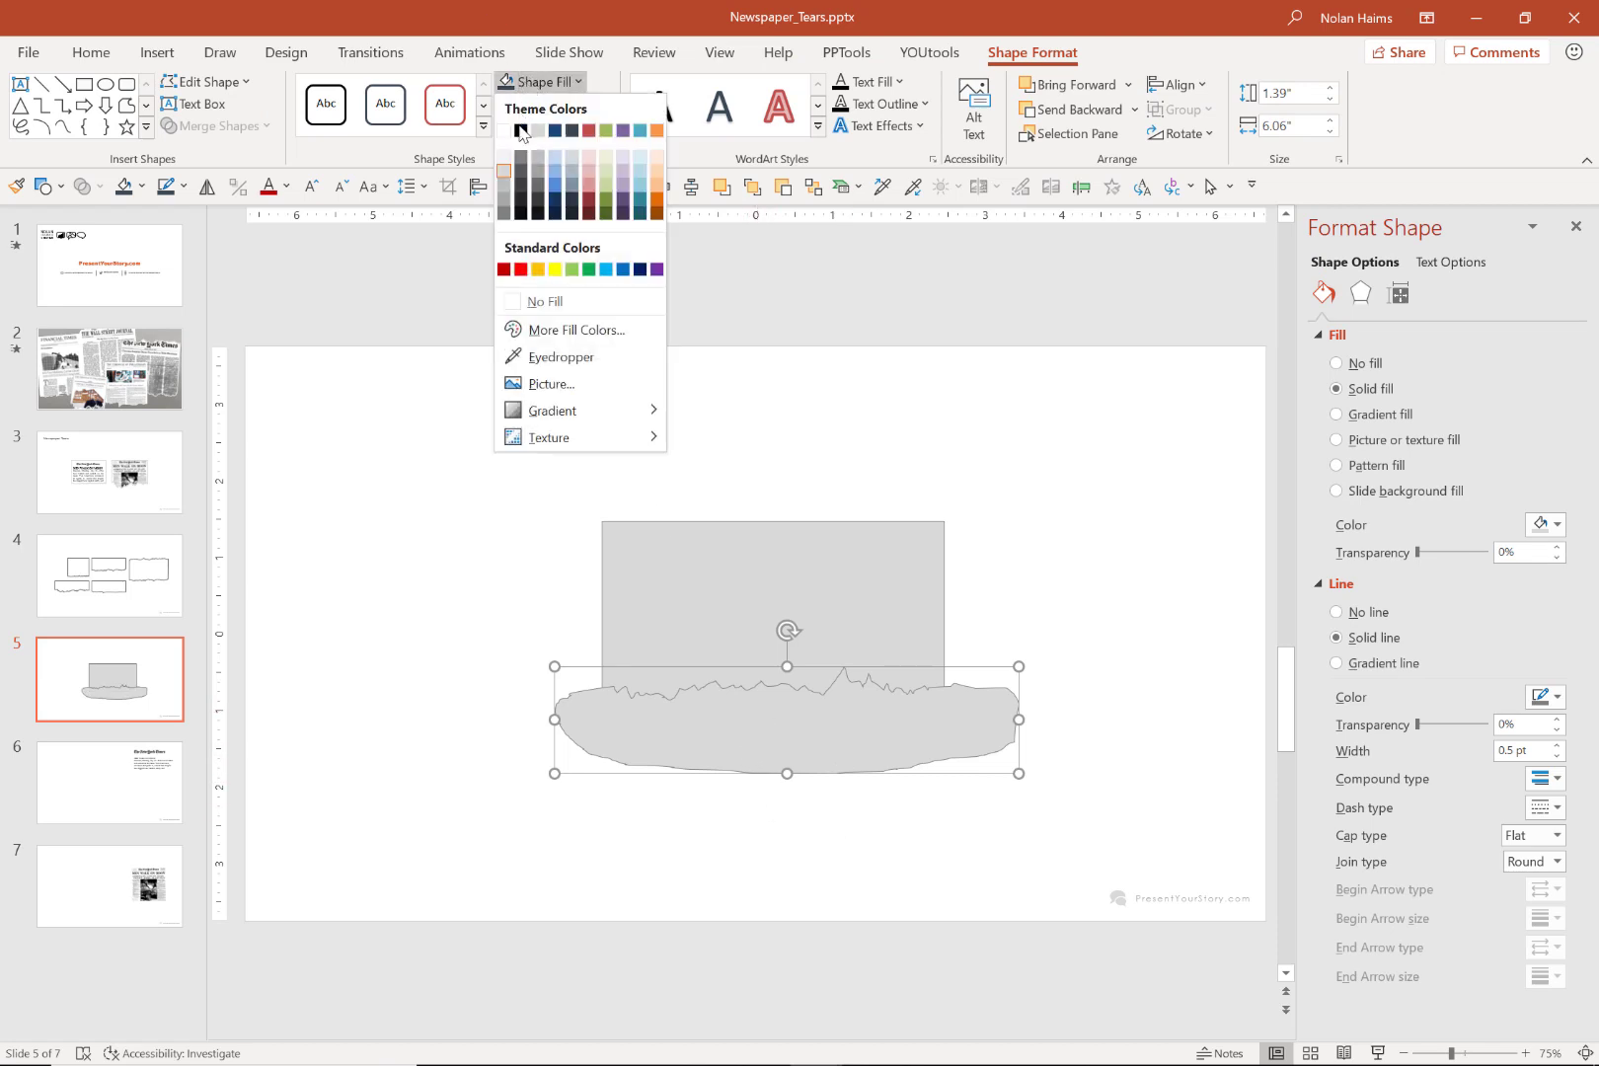
pyautogui.click(571, 129)
pyautogui.click(511, 673)
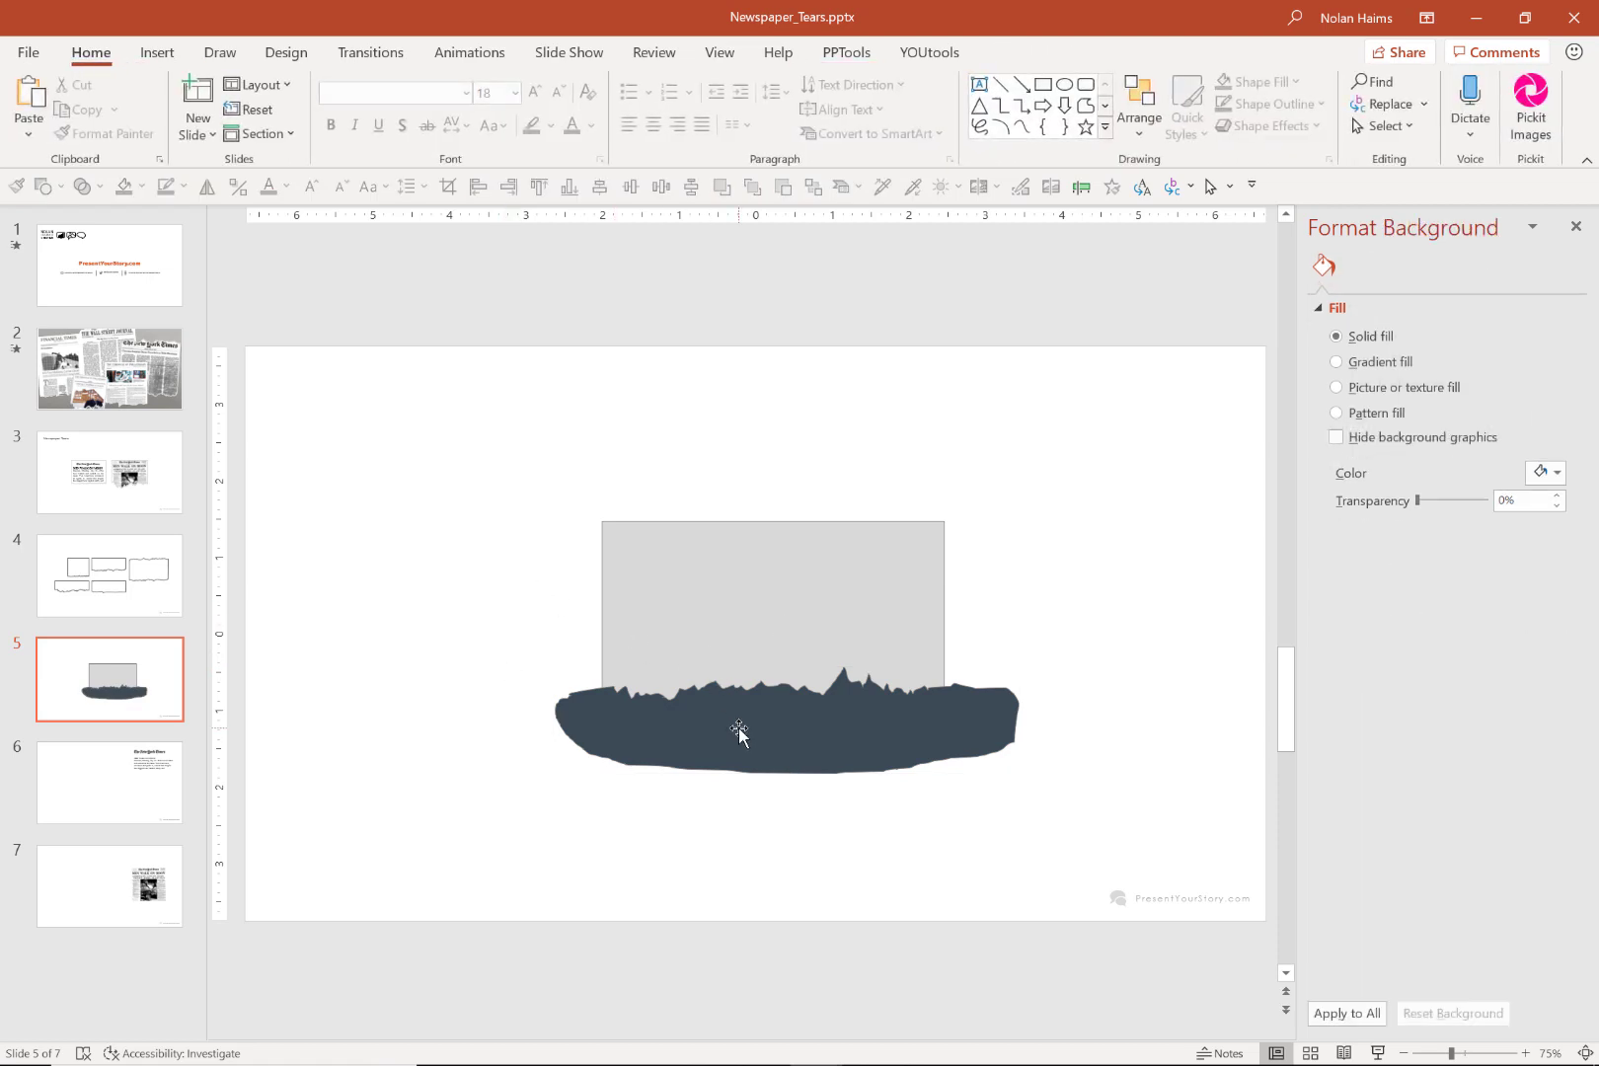
# Subtract the dark scribble from the grey rectangle using Merge Shapes > Subtract.
pyautogui.click(819, 572)
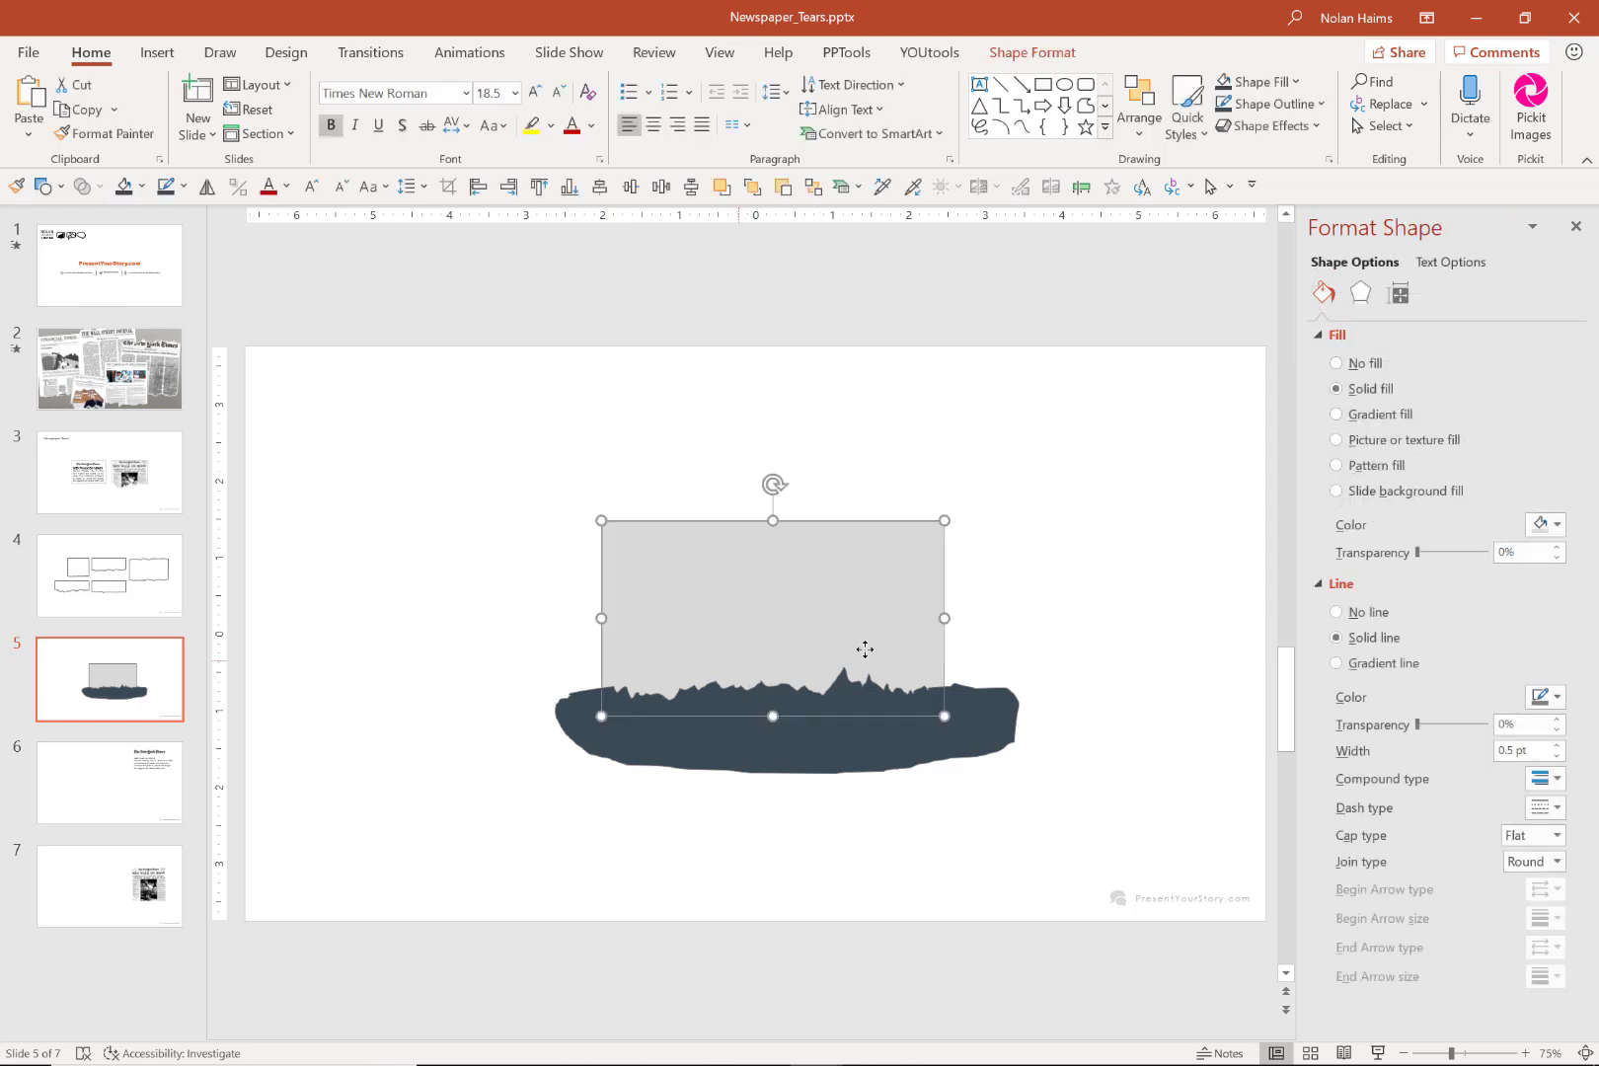
pyautogui.keyDown('shift'); pyautogui.click(801, 750); pyautogui.keyUp('shift')
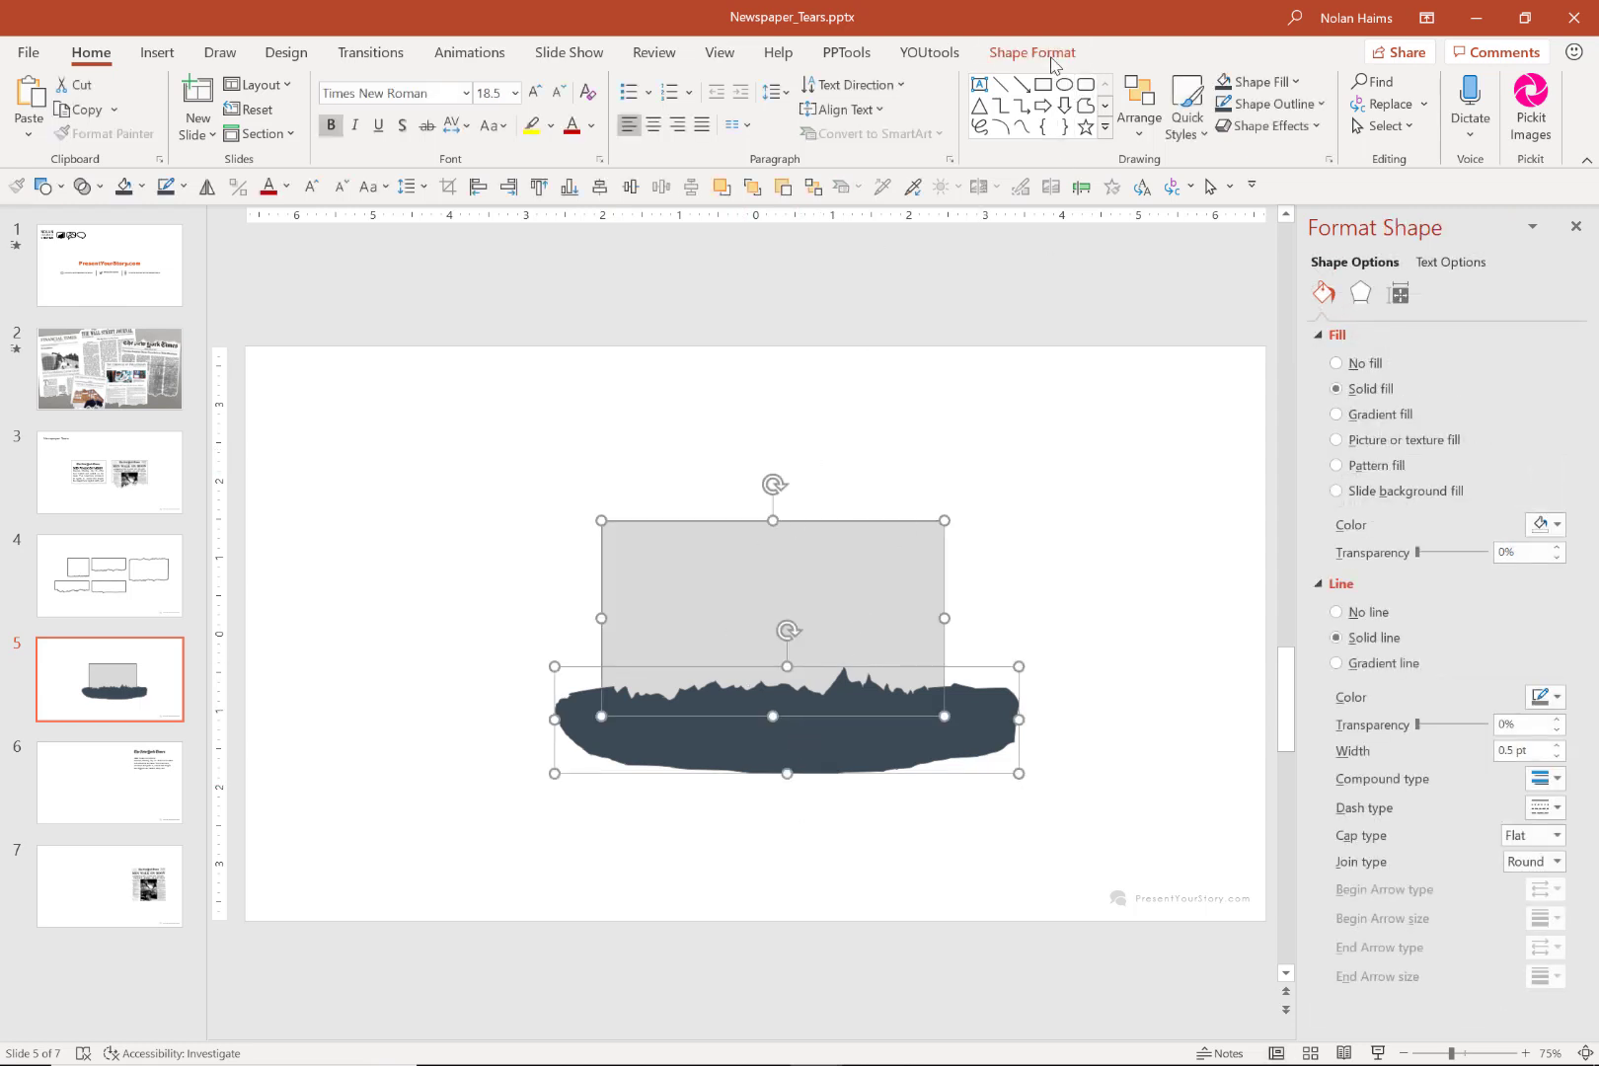
pyautogui.click(1032, 52)
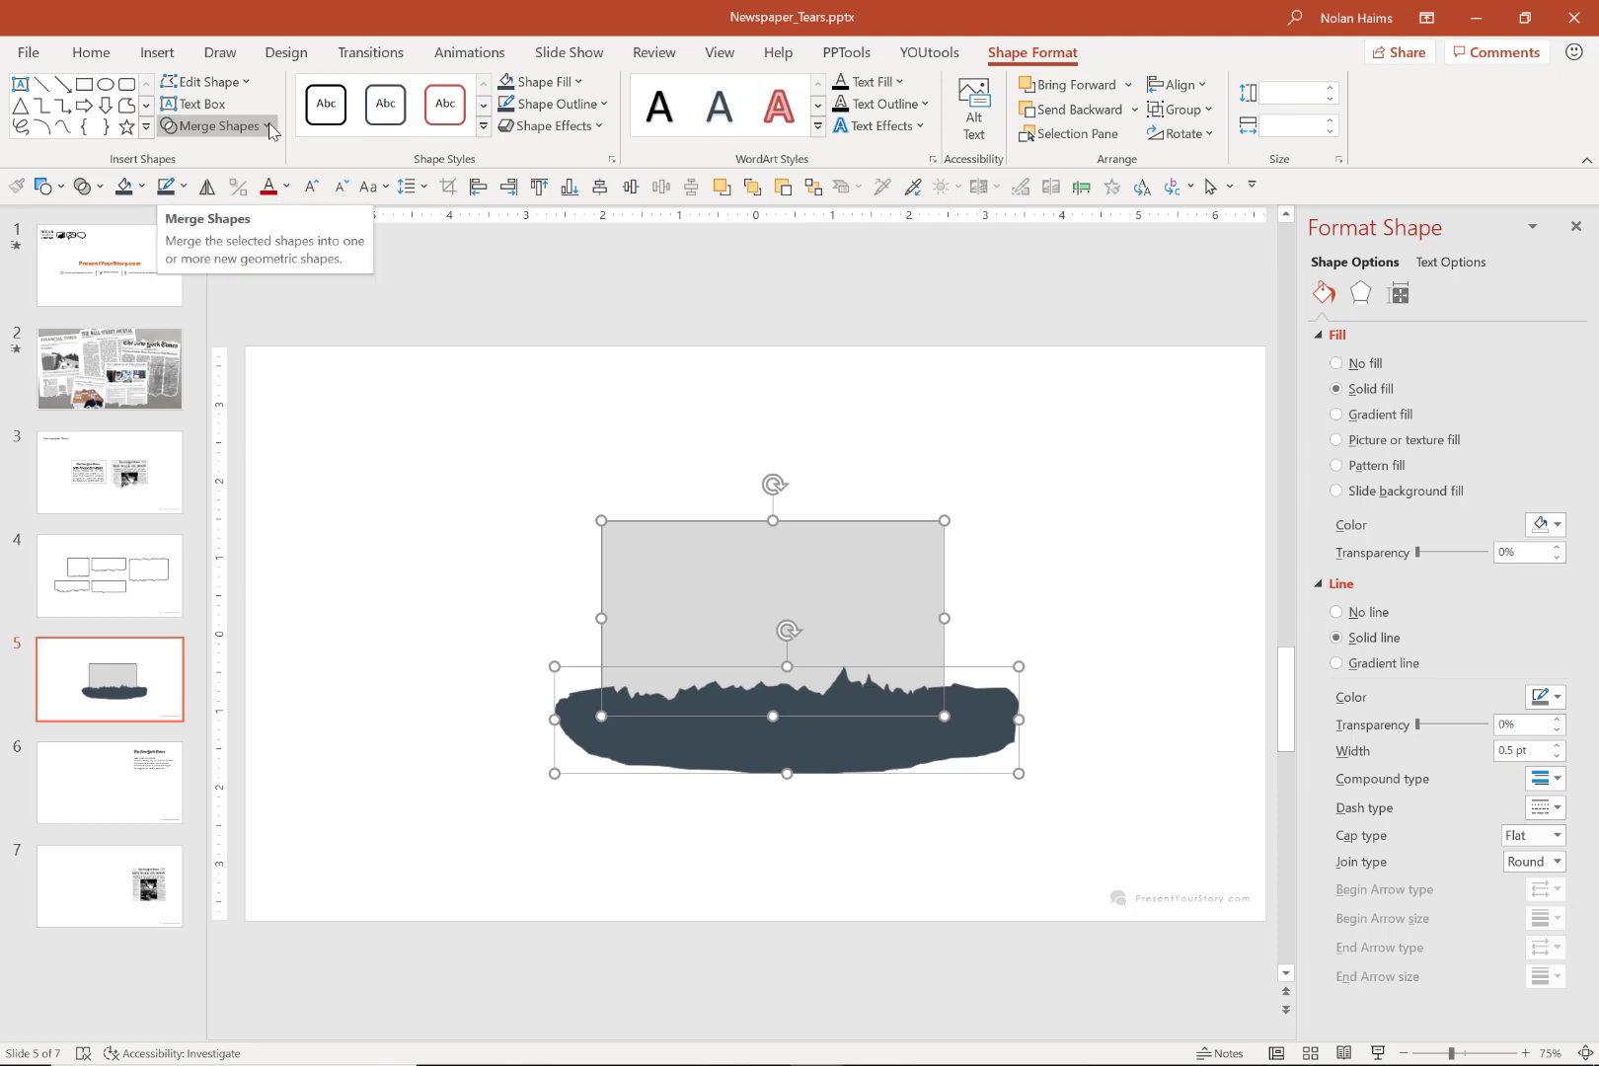
pyautogui.click(448, 641)
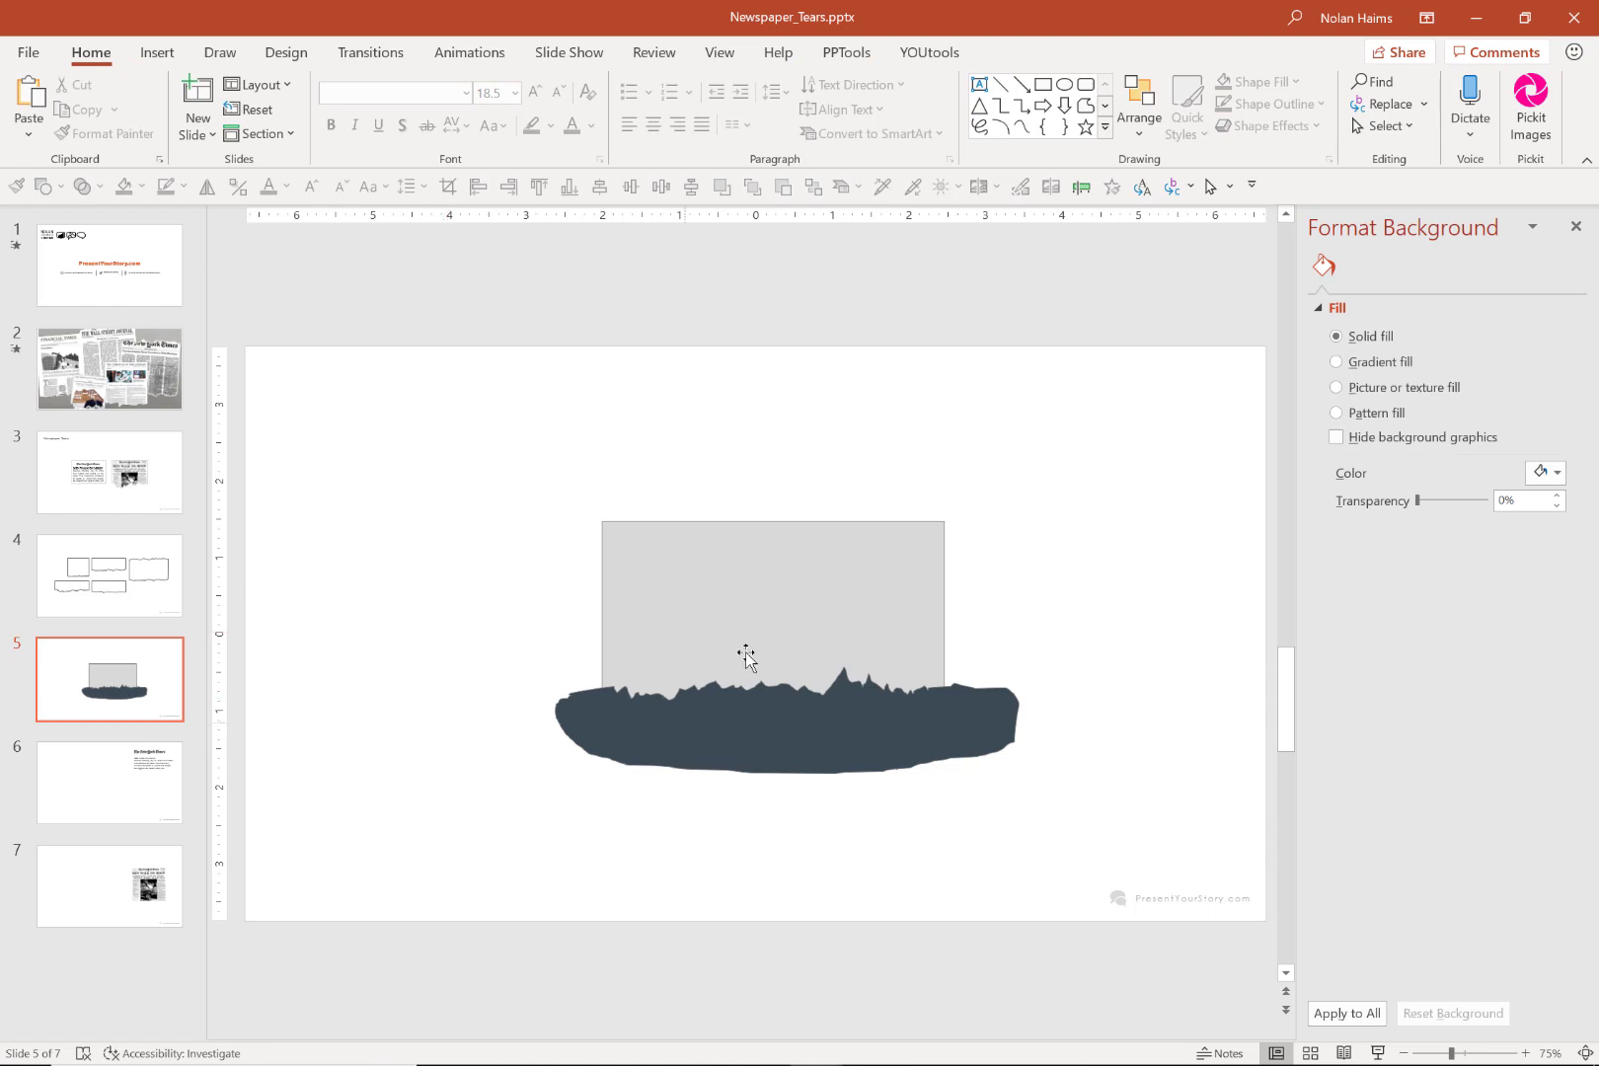
pyautogui.click(767, 602)
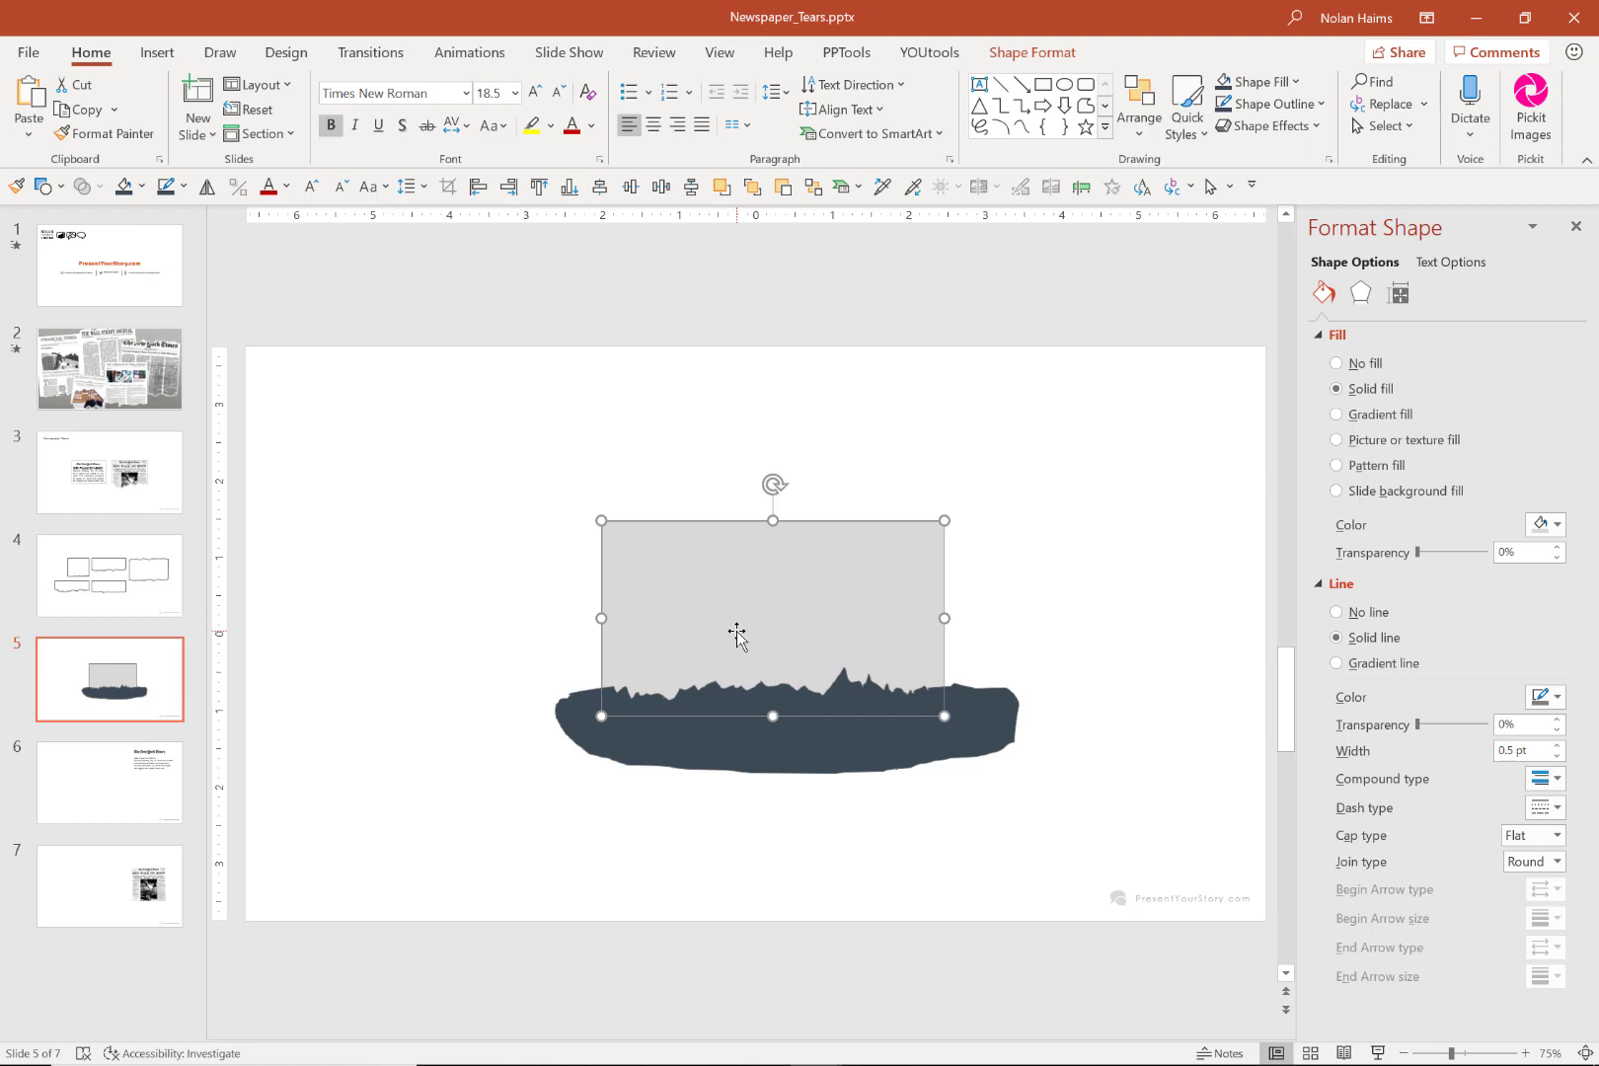
pyautogui.keyDown('shift'); pyautogui.click(777, 750); pyautogui.keyUp('shift')
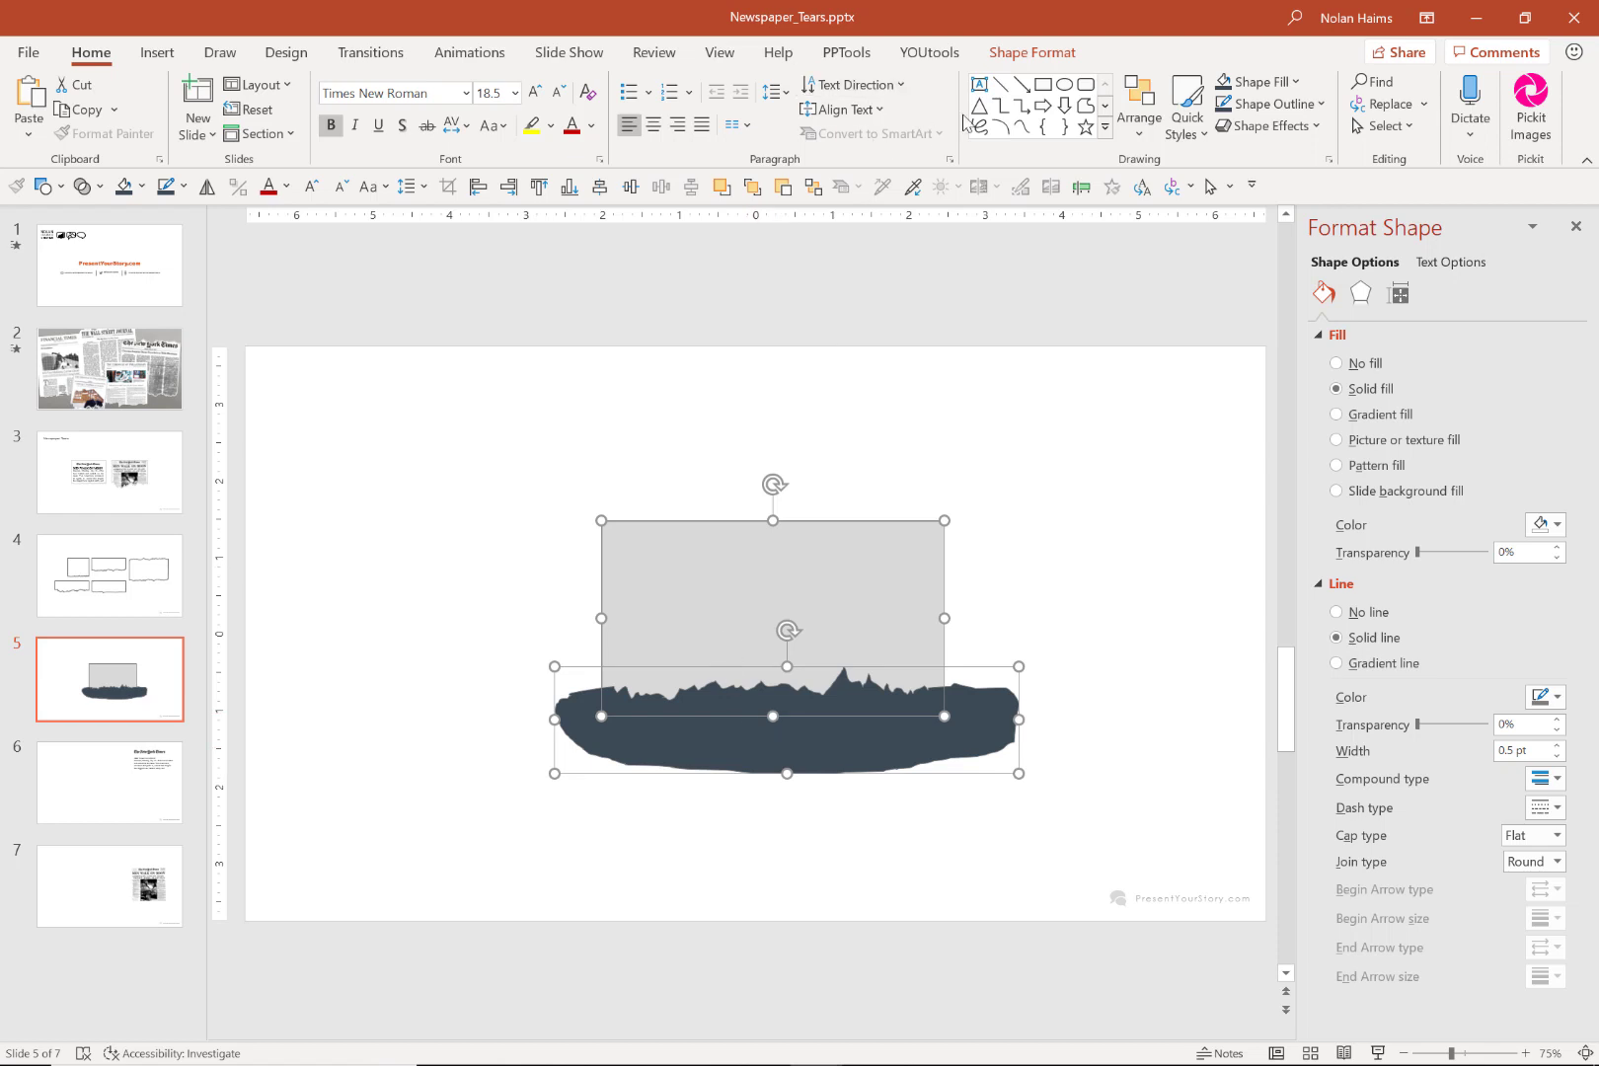
pyautogui.click(1017, 55)
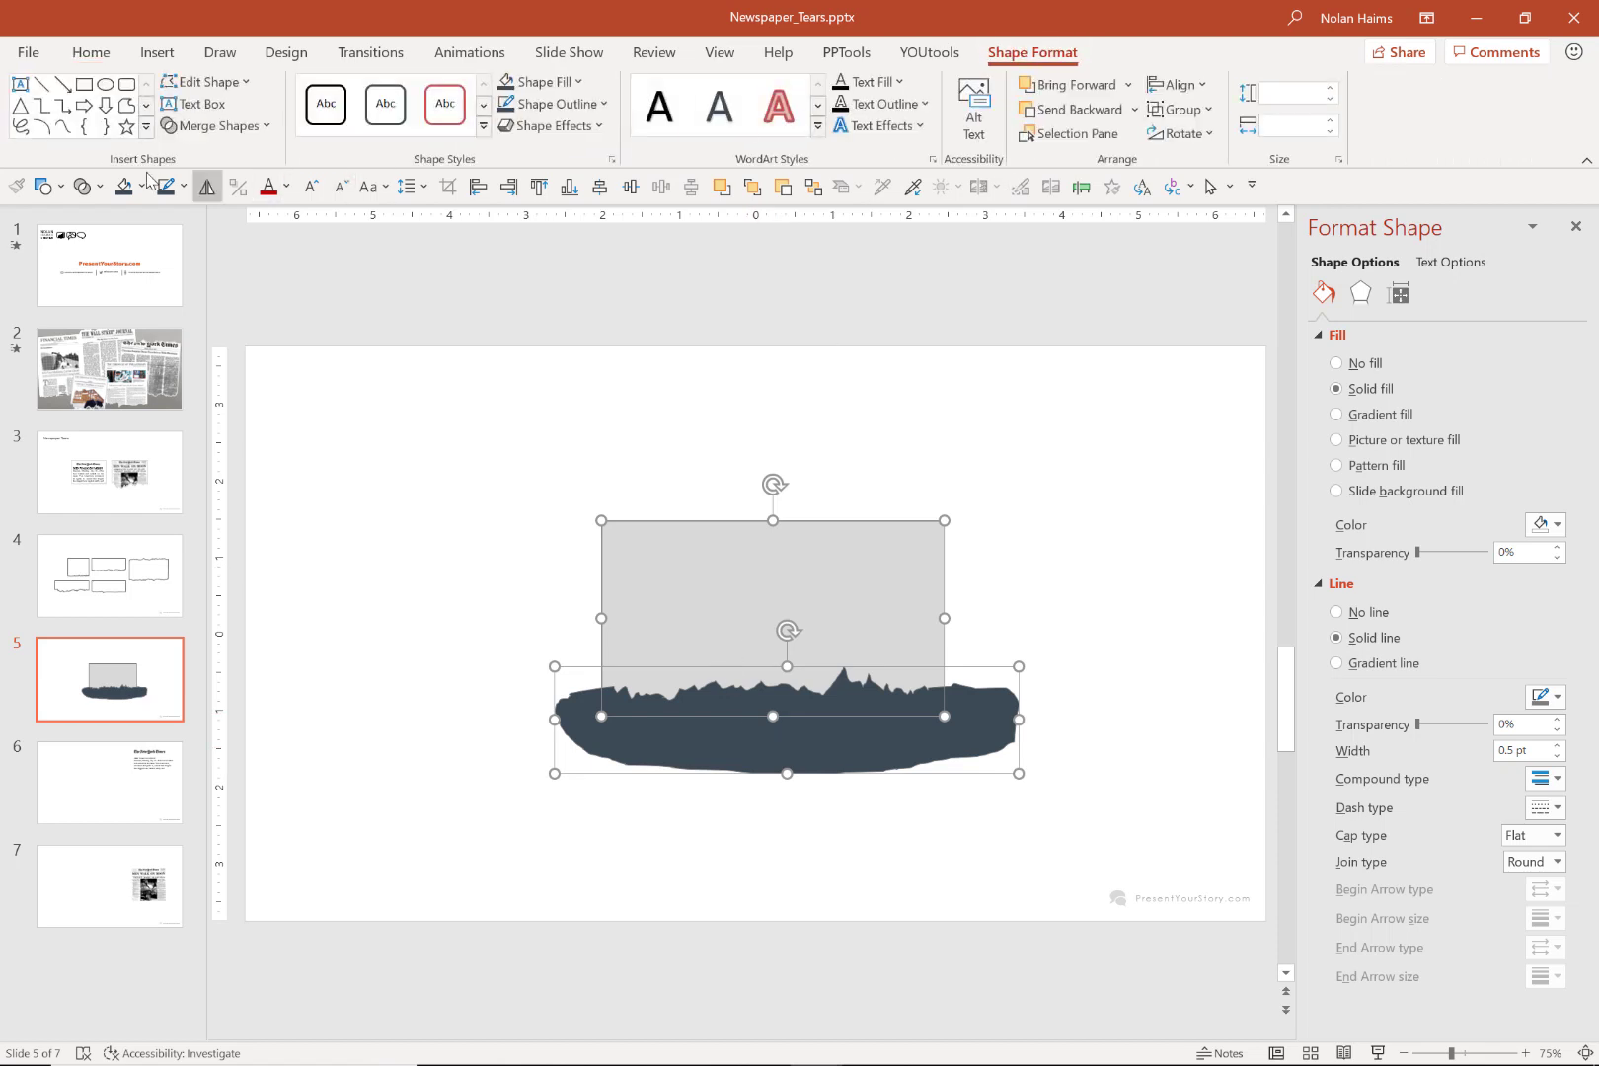
pyautogui.click(268, 128)
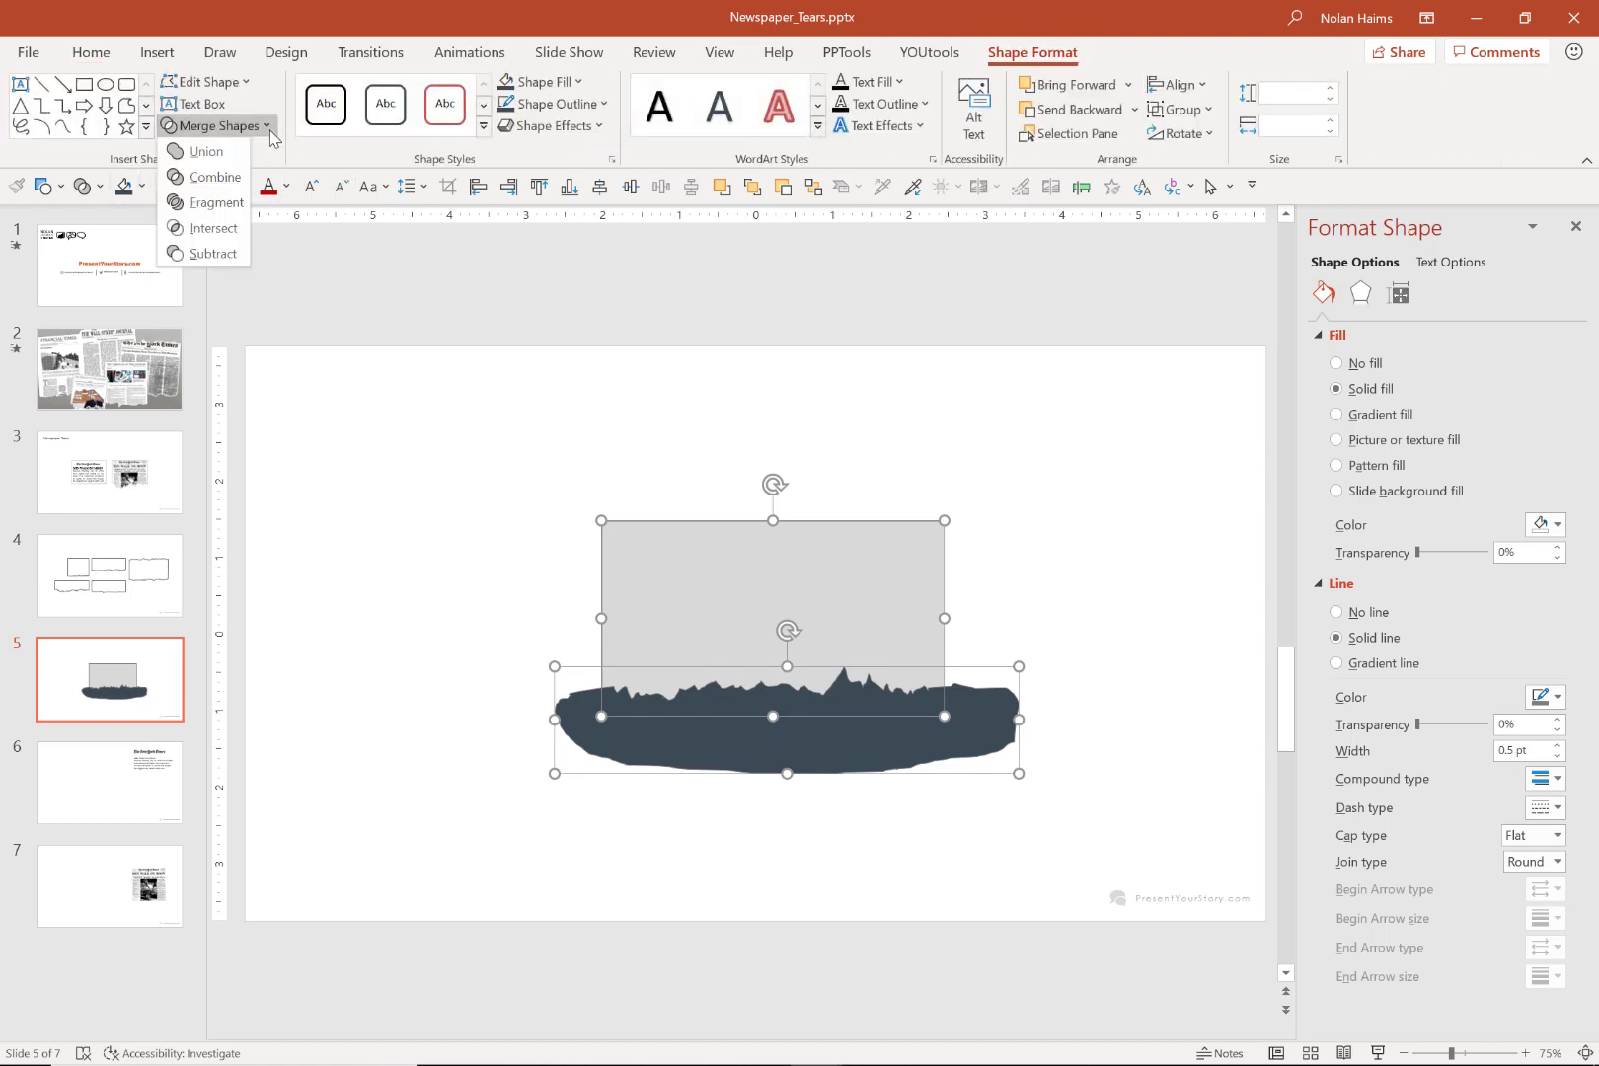
pyautogui.click(213, 253)
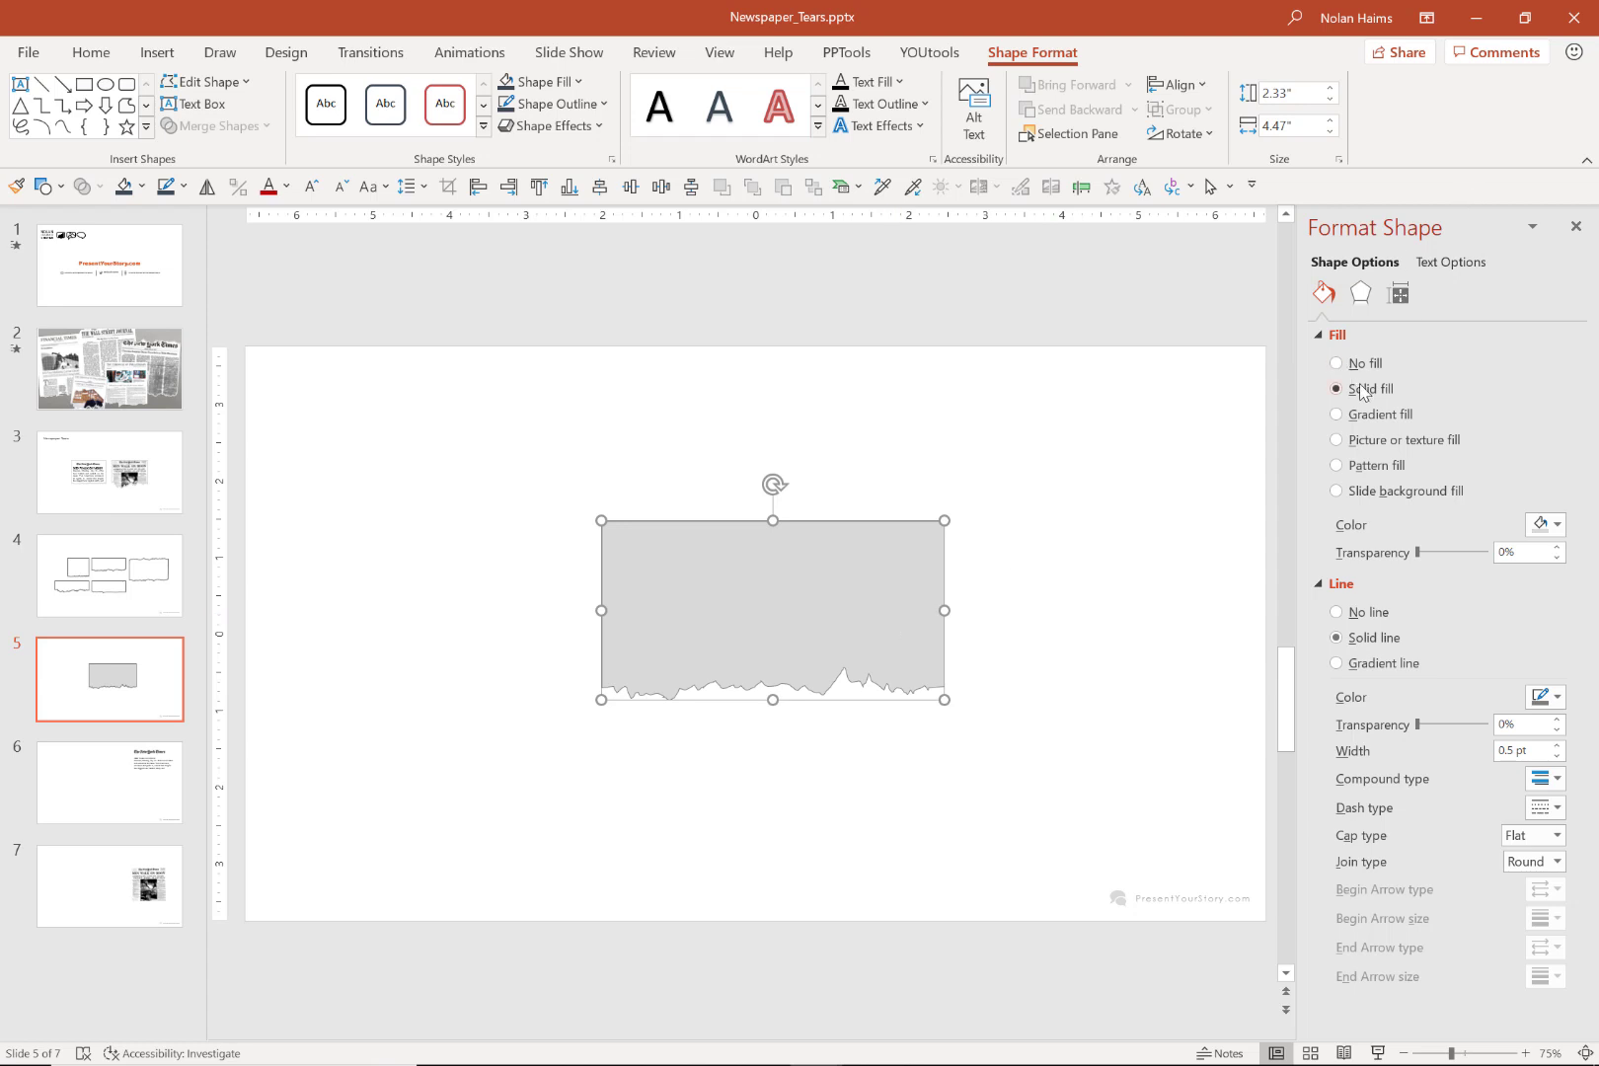
# Give the torn shape a white fill and a 0.25 pt light grey outline.
pyautogui.click(1546, 524)
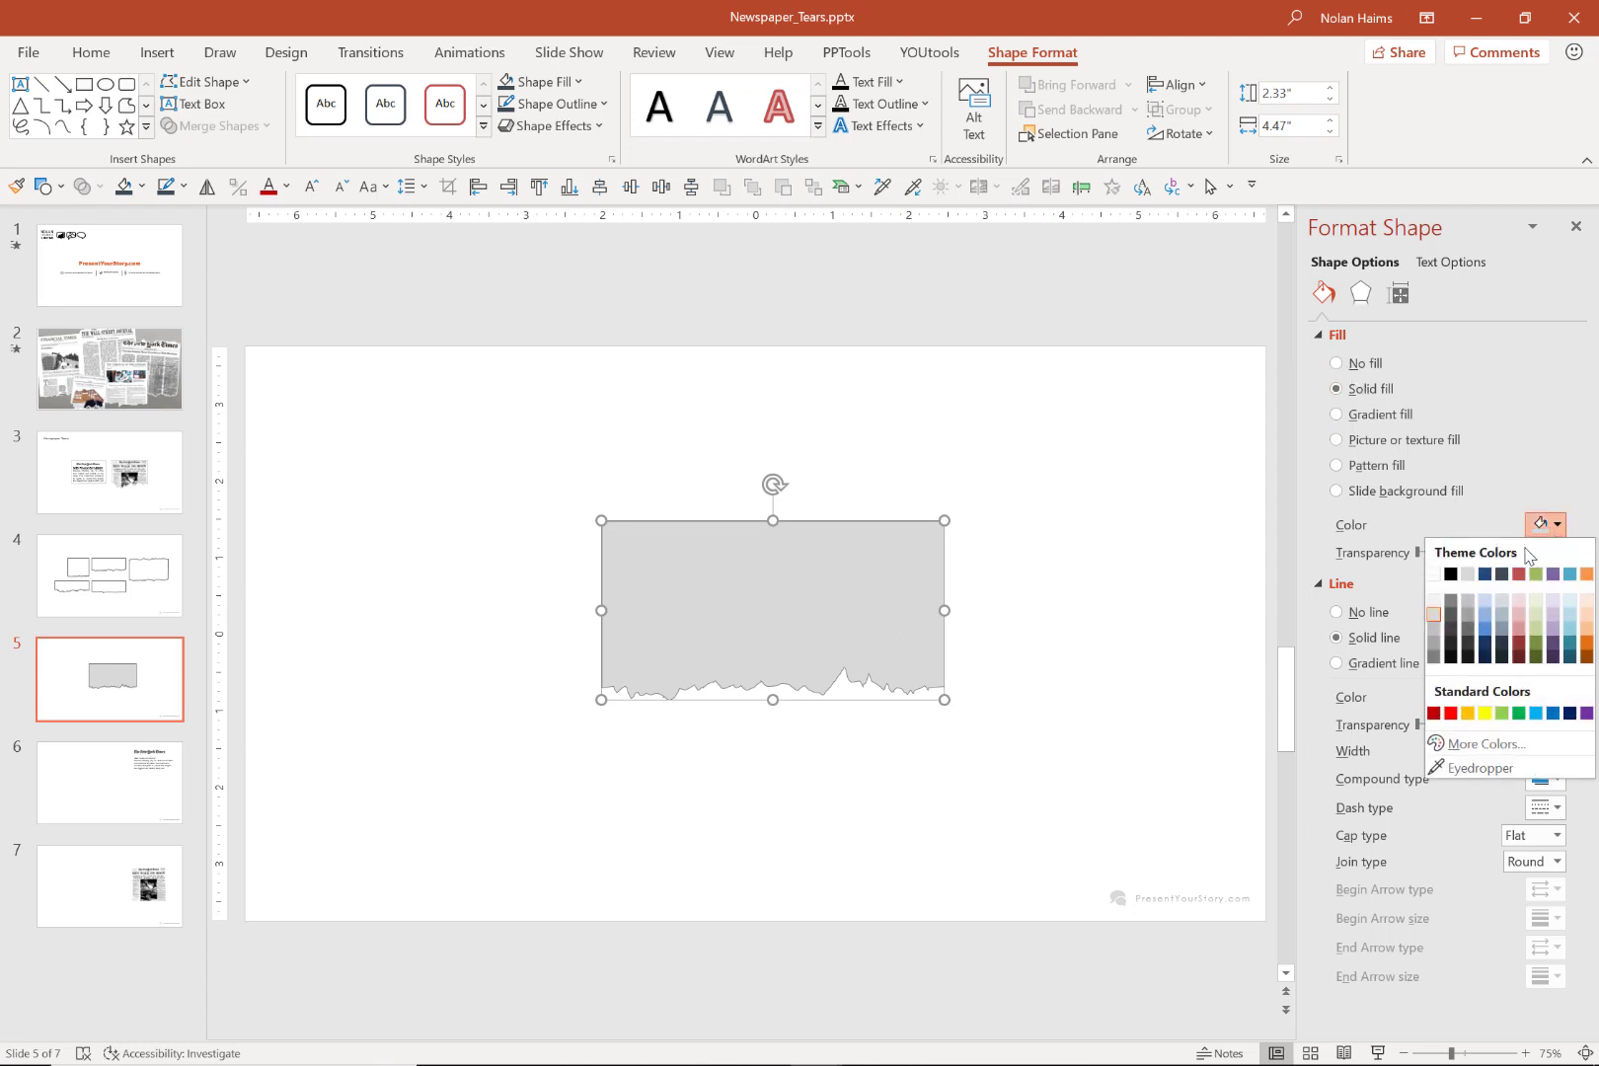
pyautogui.click(1436, 582)
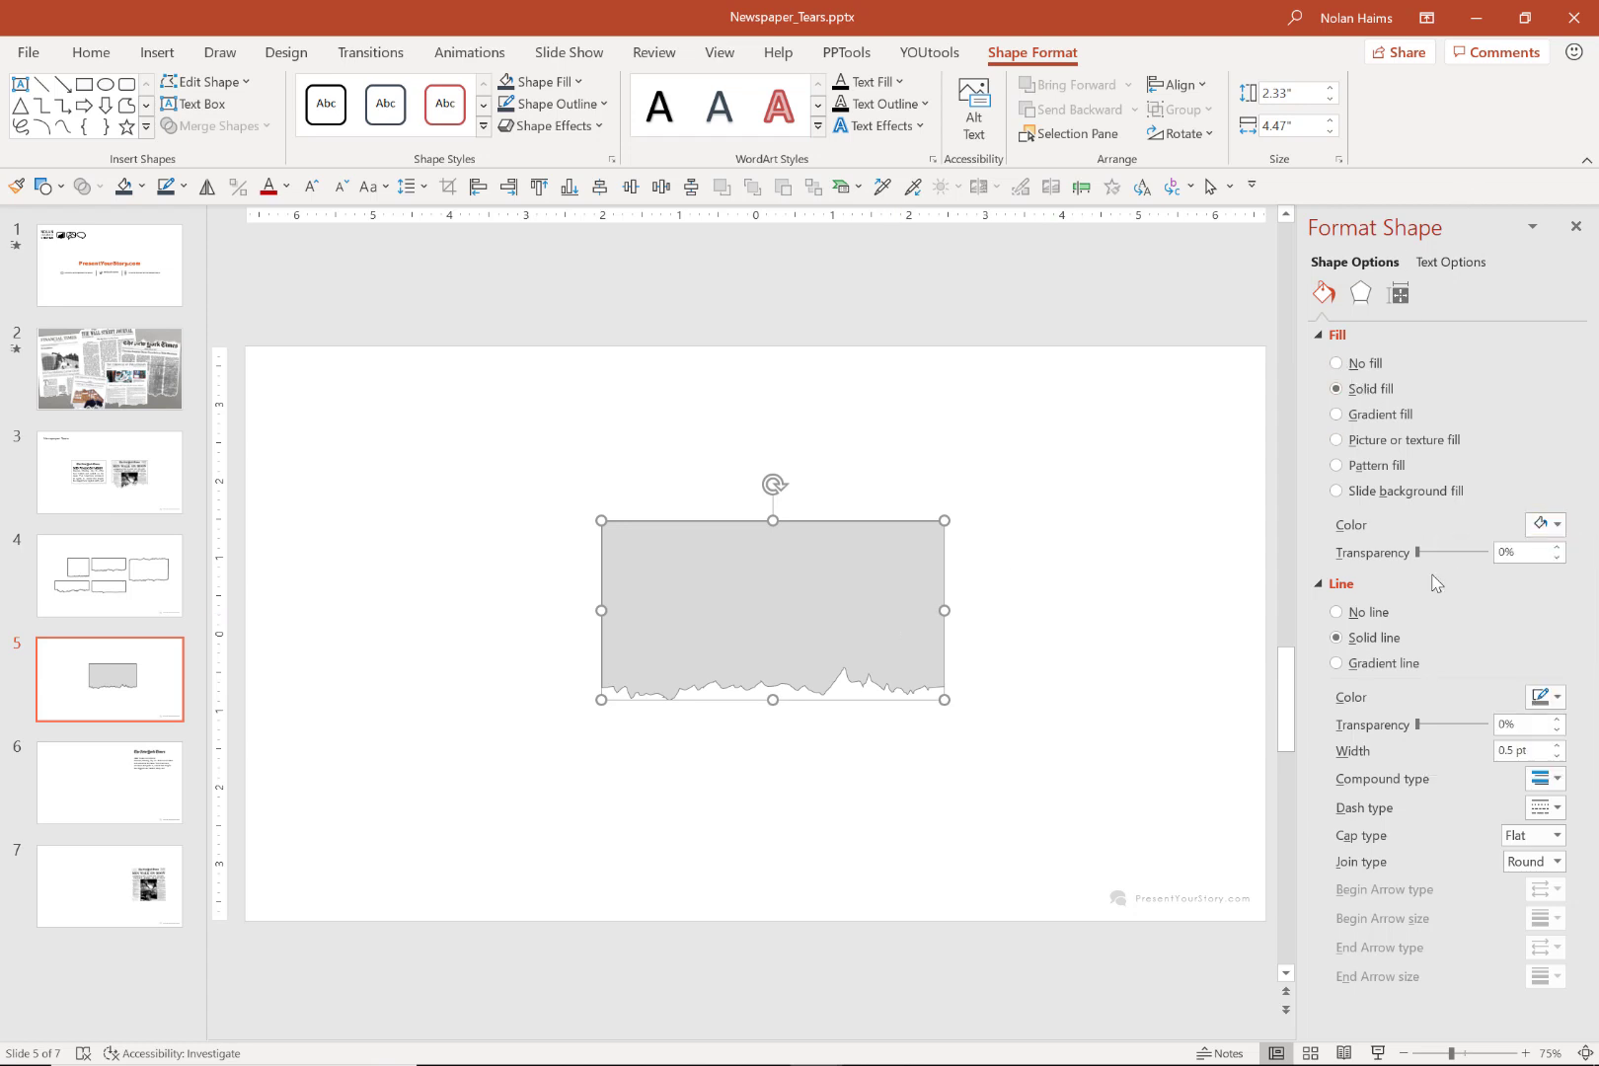
pyautogui.click(1557, 756)
pyautogui.click(1546, 696)
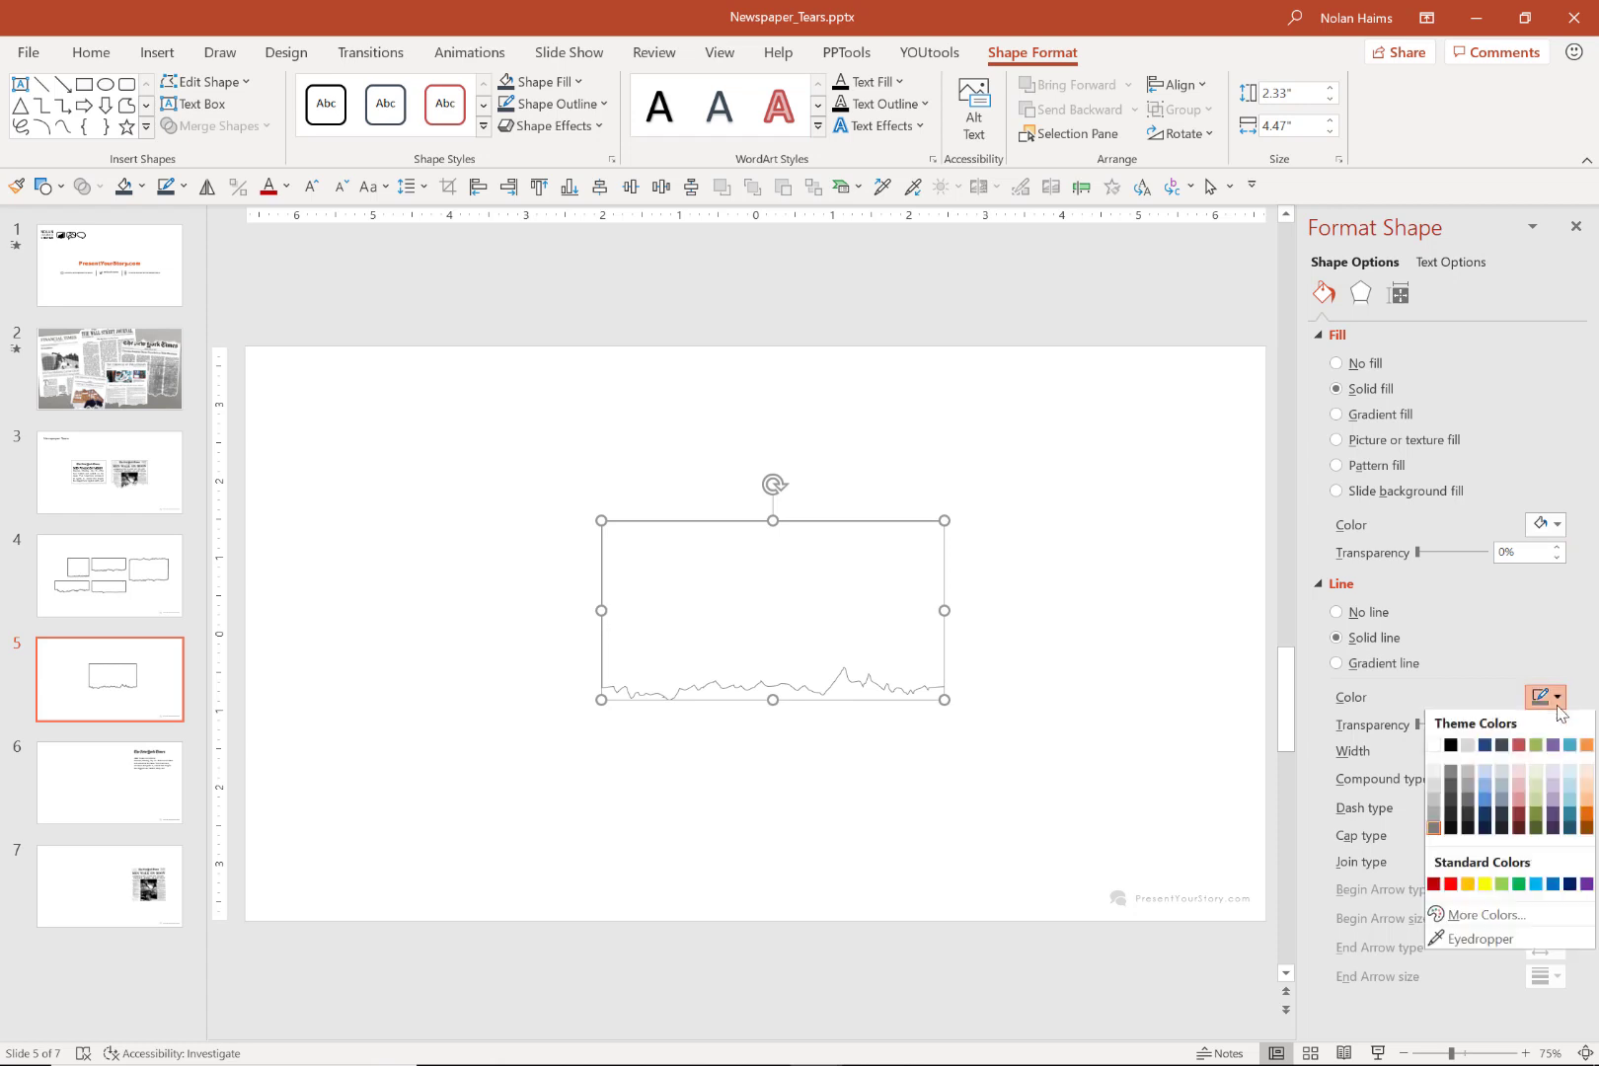
pyautogui.click(1436, 789)
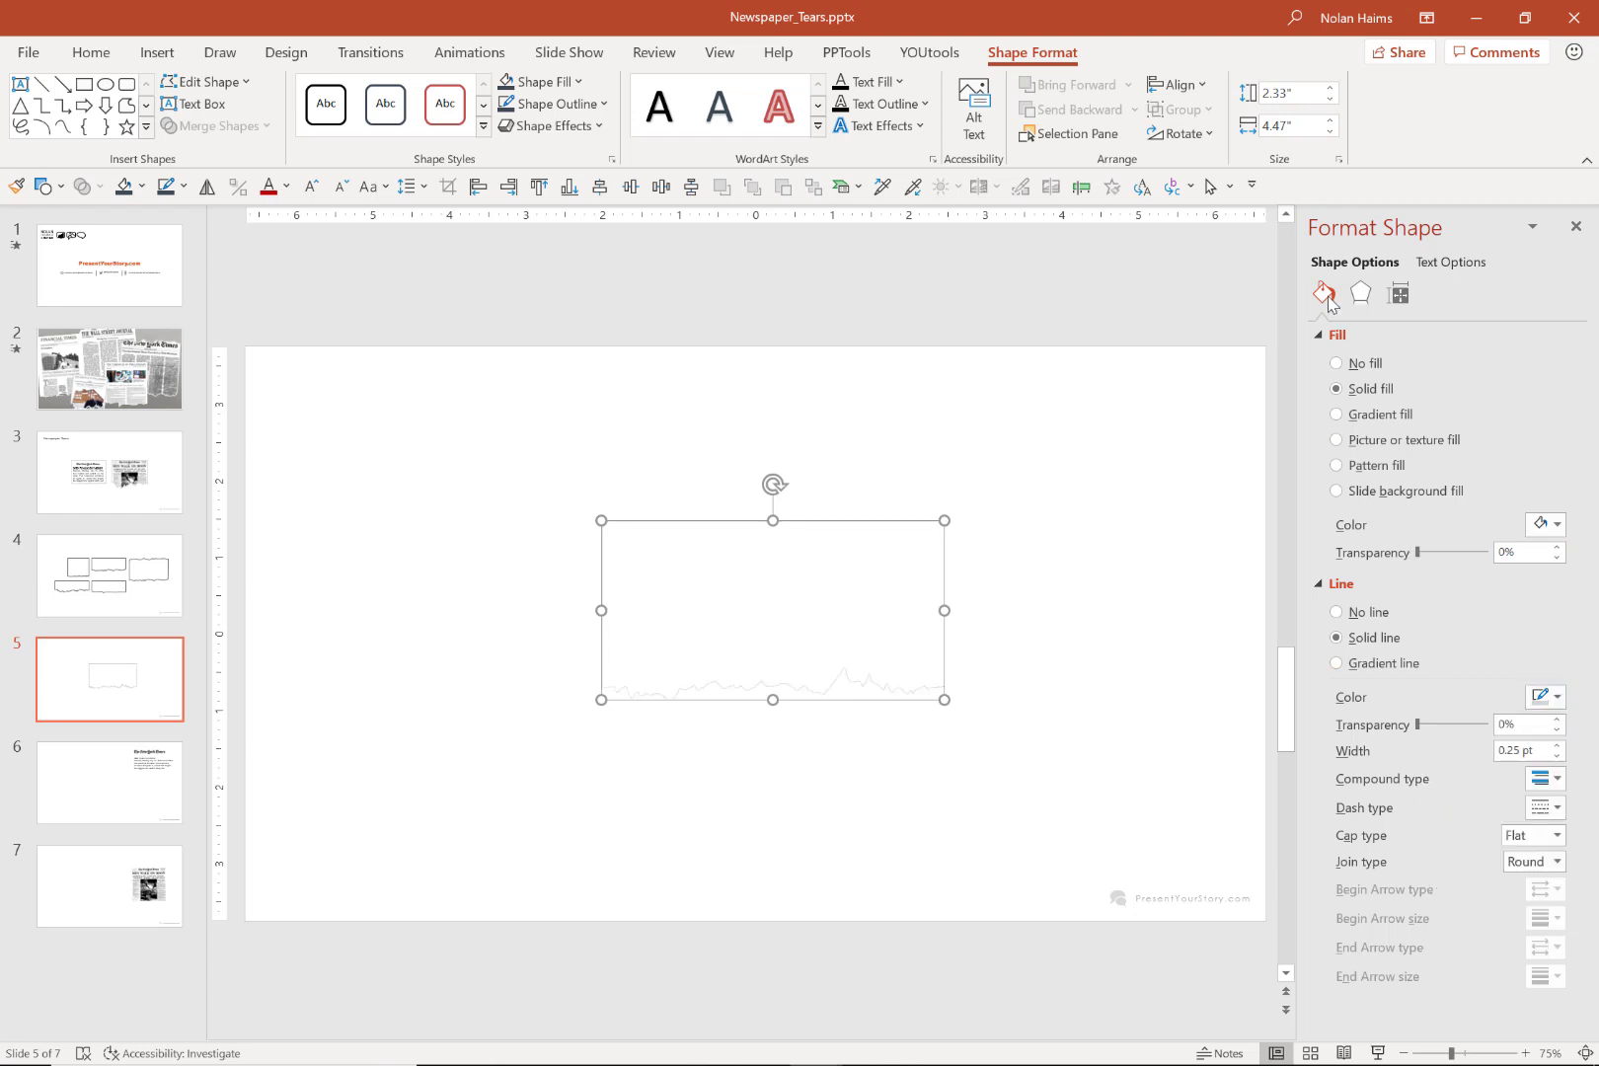
# Add an outer drop shadow preset to the torn-paper shape.
pyautogui.click(1361, 298)
pyautogui.click(1546, 360)
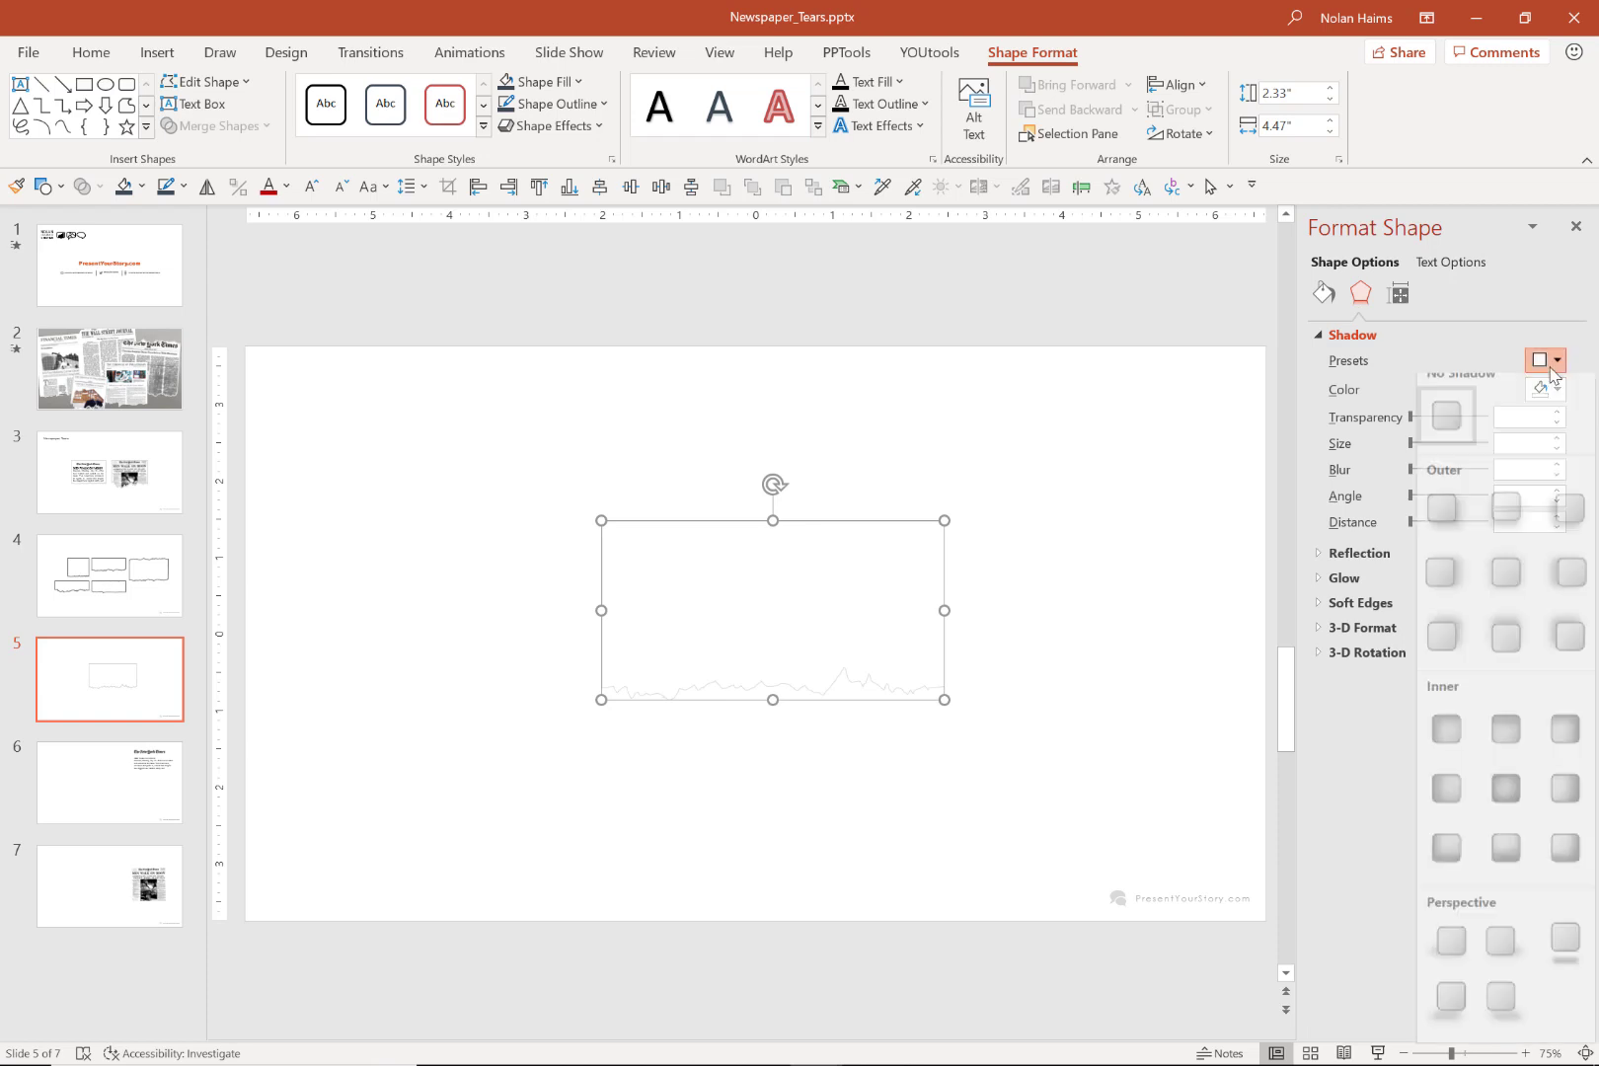
pyautogui.click(1453, 529)
pyautogui.click(1163, 664)
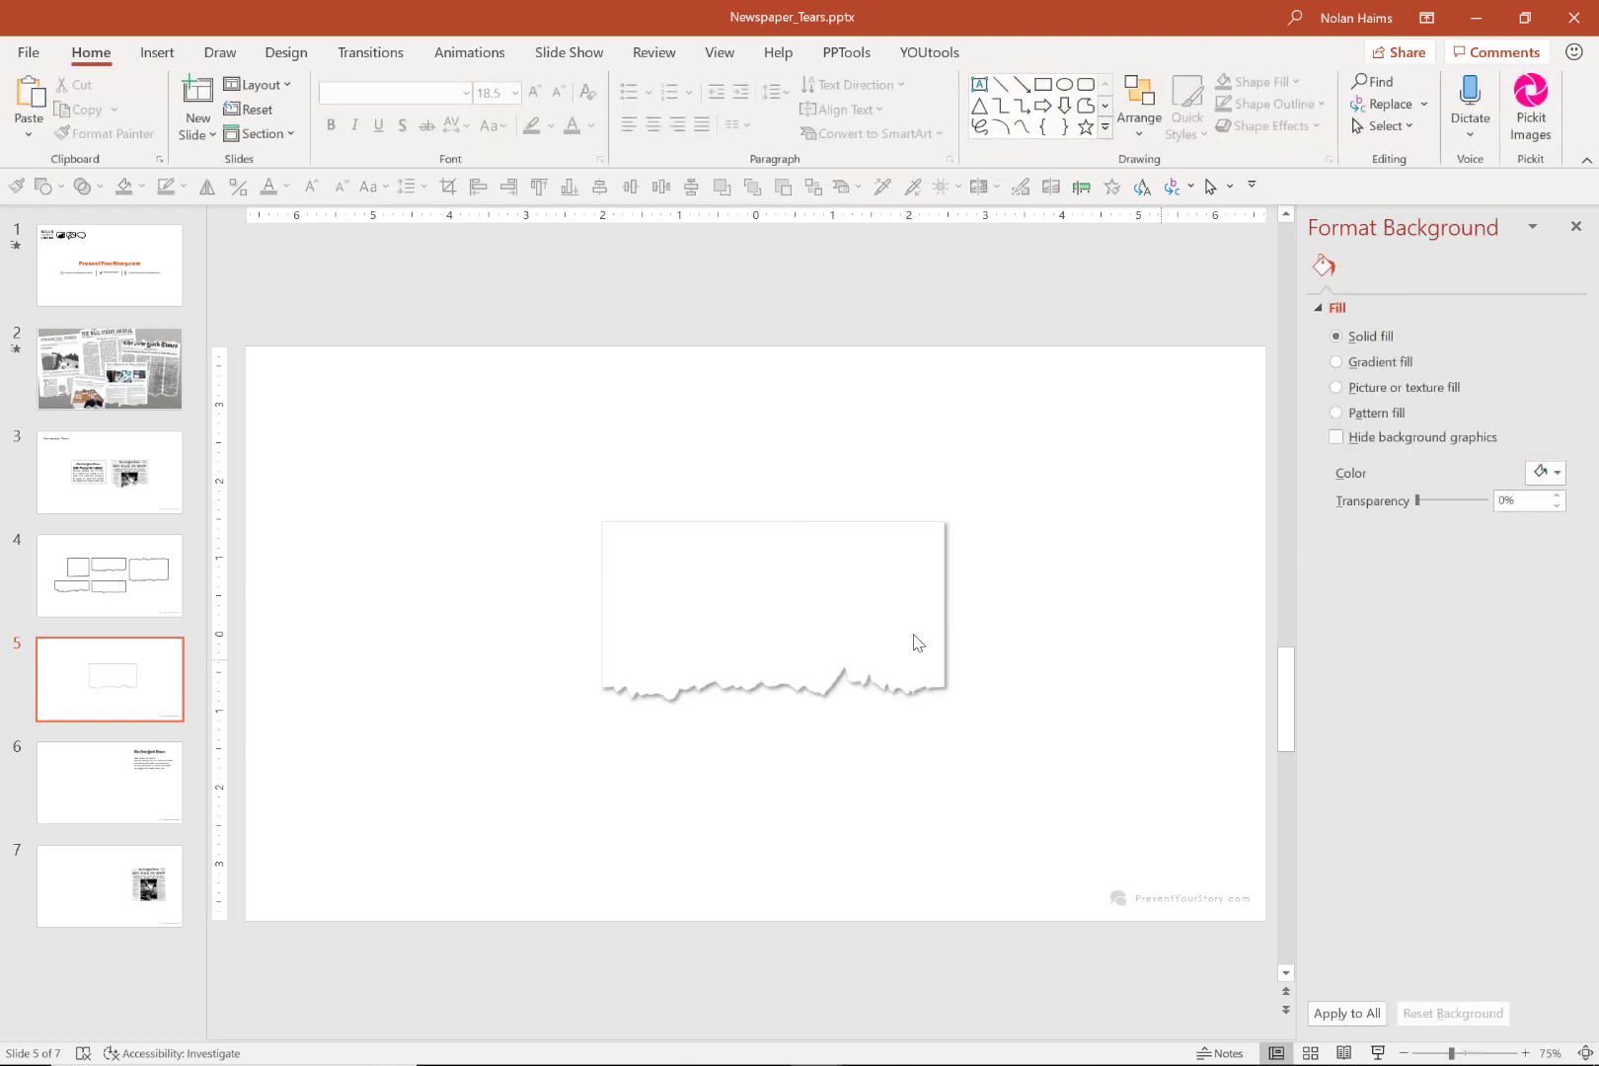
pyautogui.click(913, 642)
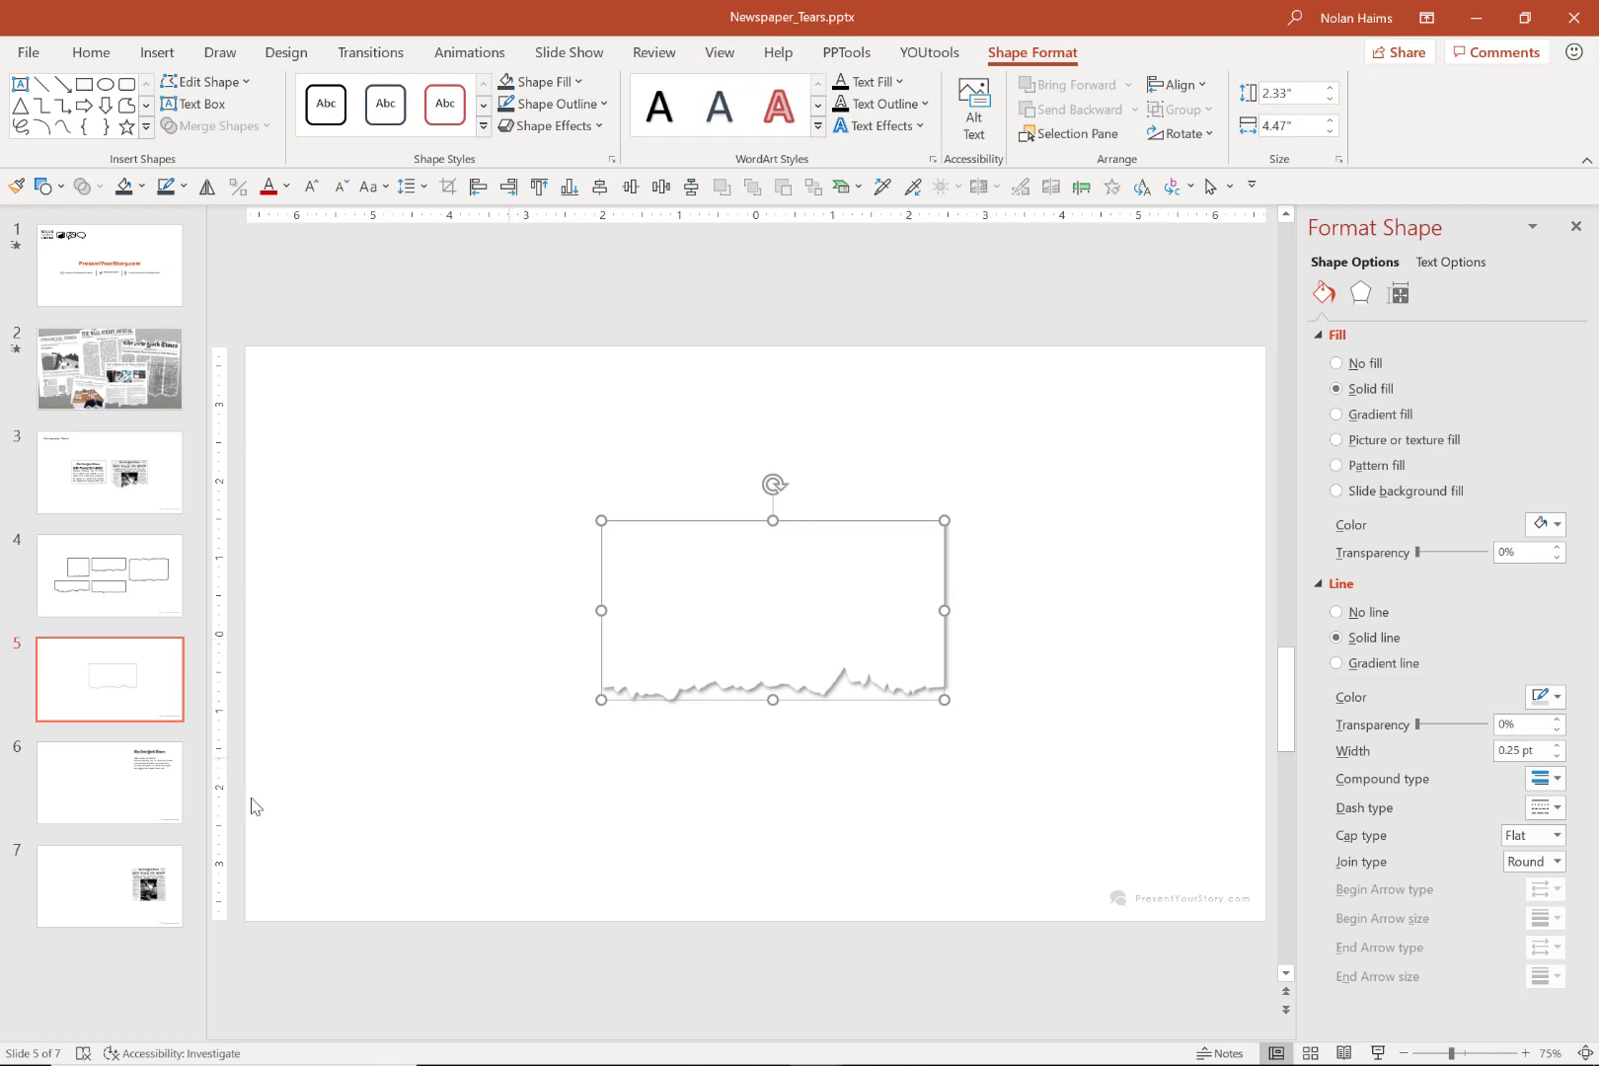
# Paste the torn-paper shape onto slide 6 and put the MEN WALK ON MOON article text into it.
pyautogui.click(132, 812)
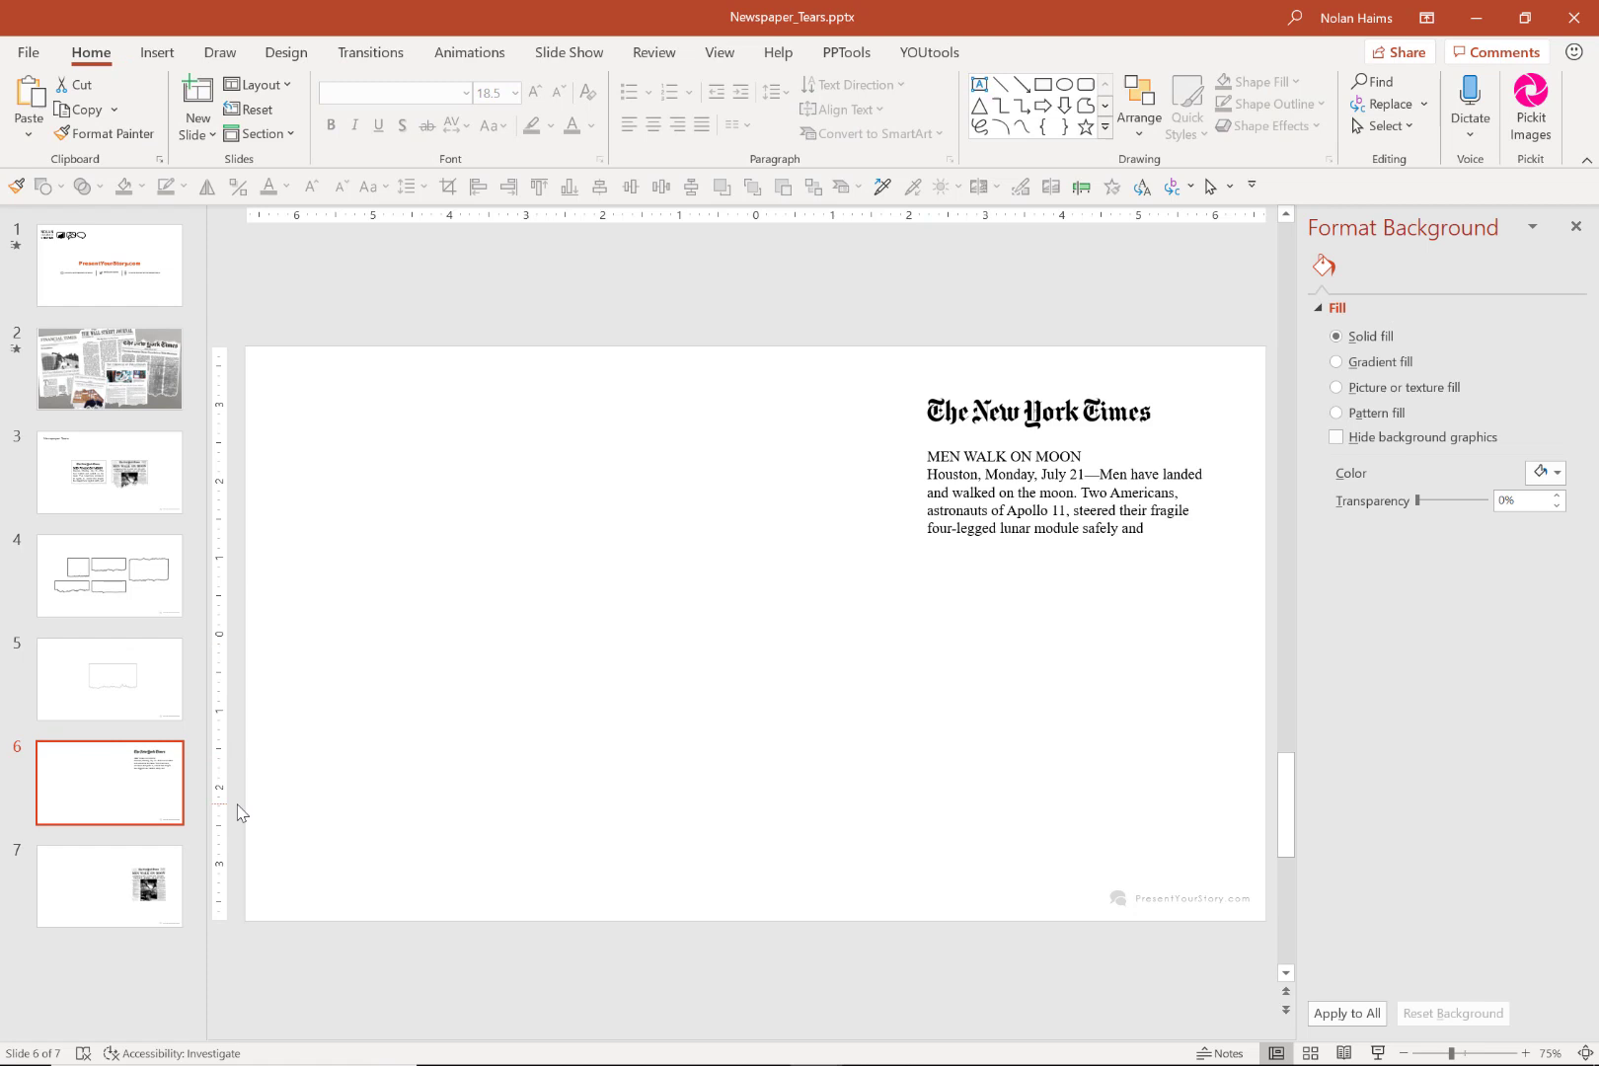
pyautogui.hotkey('ctrl', 'v')
pyautogui.moveTo(717, 660); pyautogui.dragTo(848, 715)
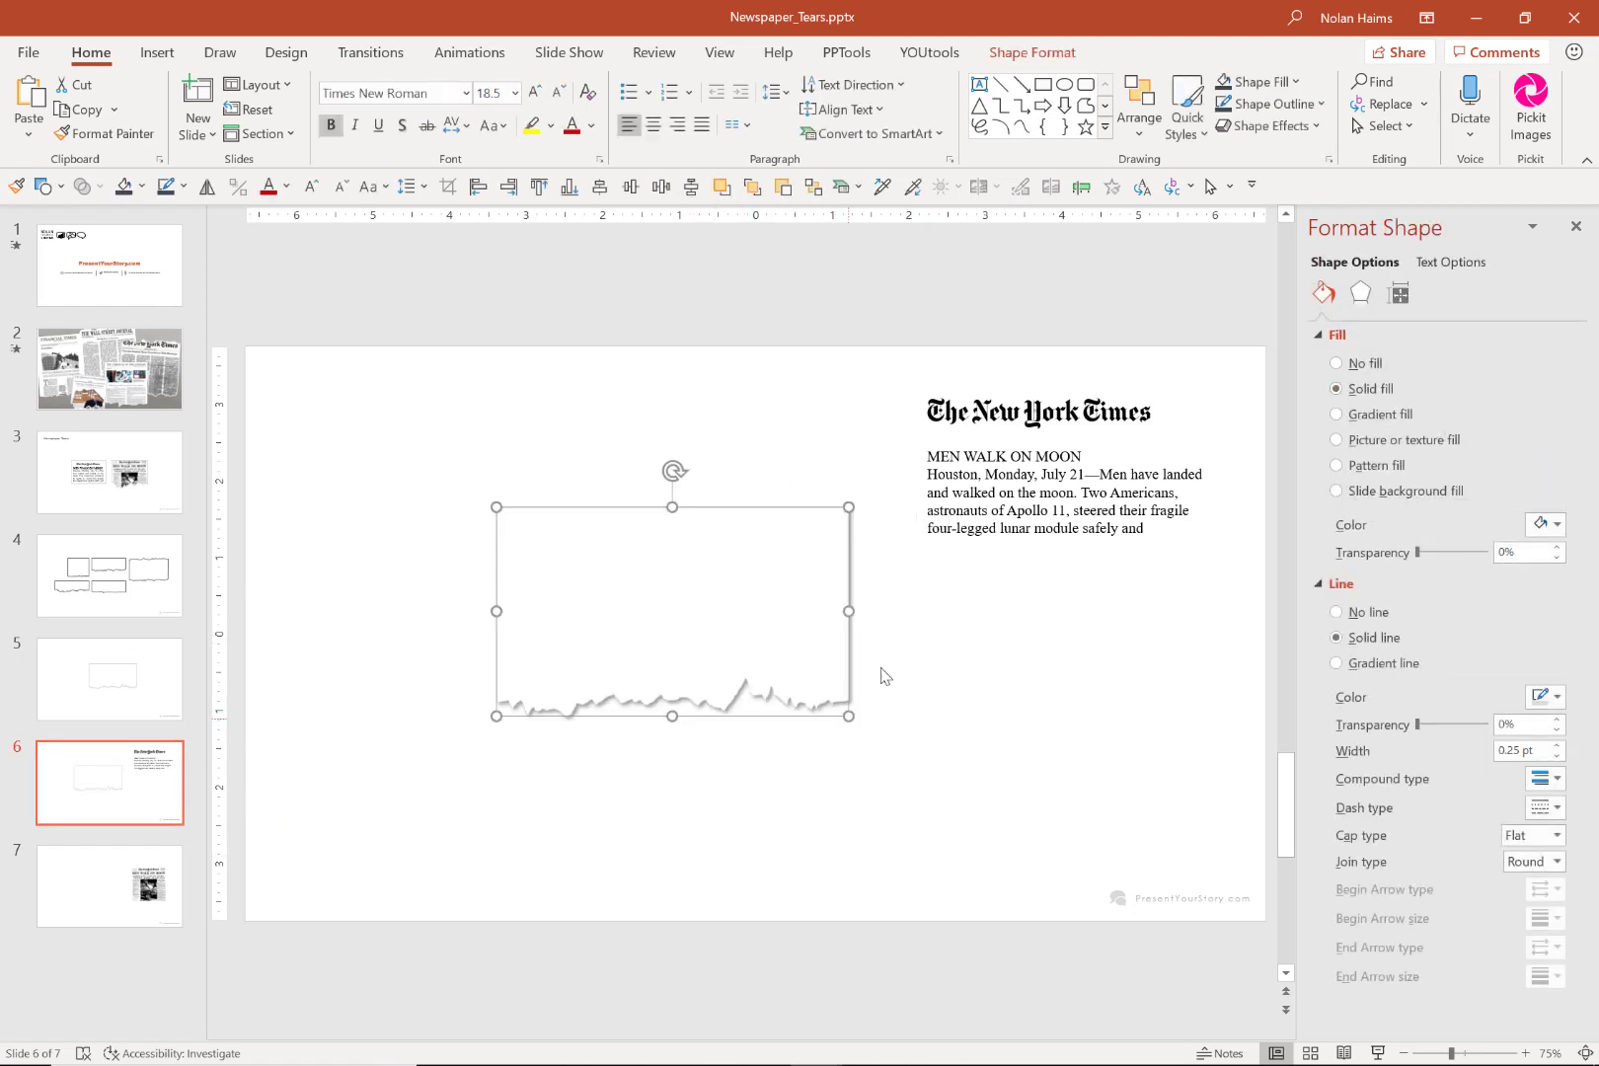
pyautogui.click(942, 501)
pyautogui.hotkey('ctrl', 'a')
pyautogui.hotkey('ctrl', 'c')
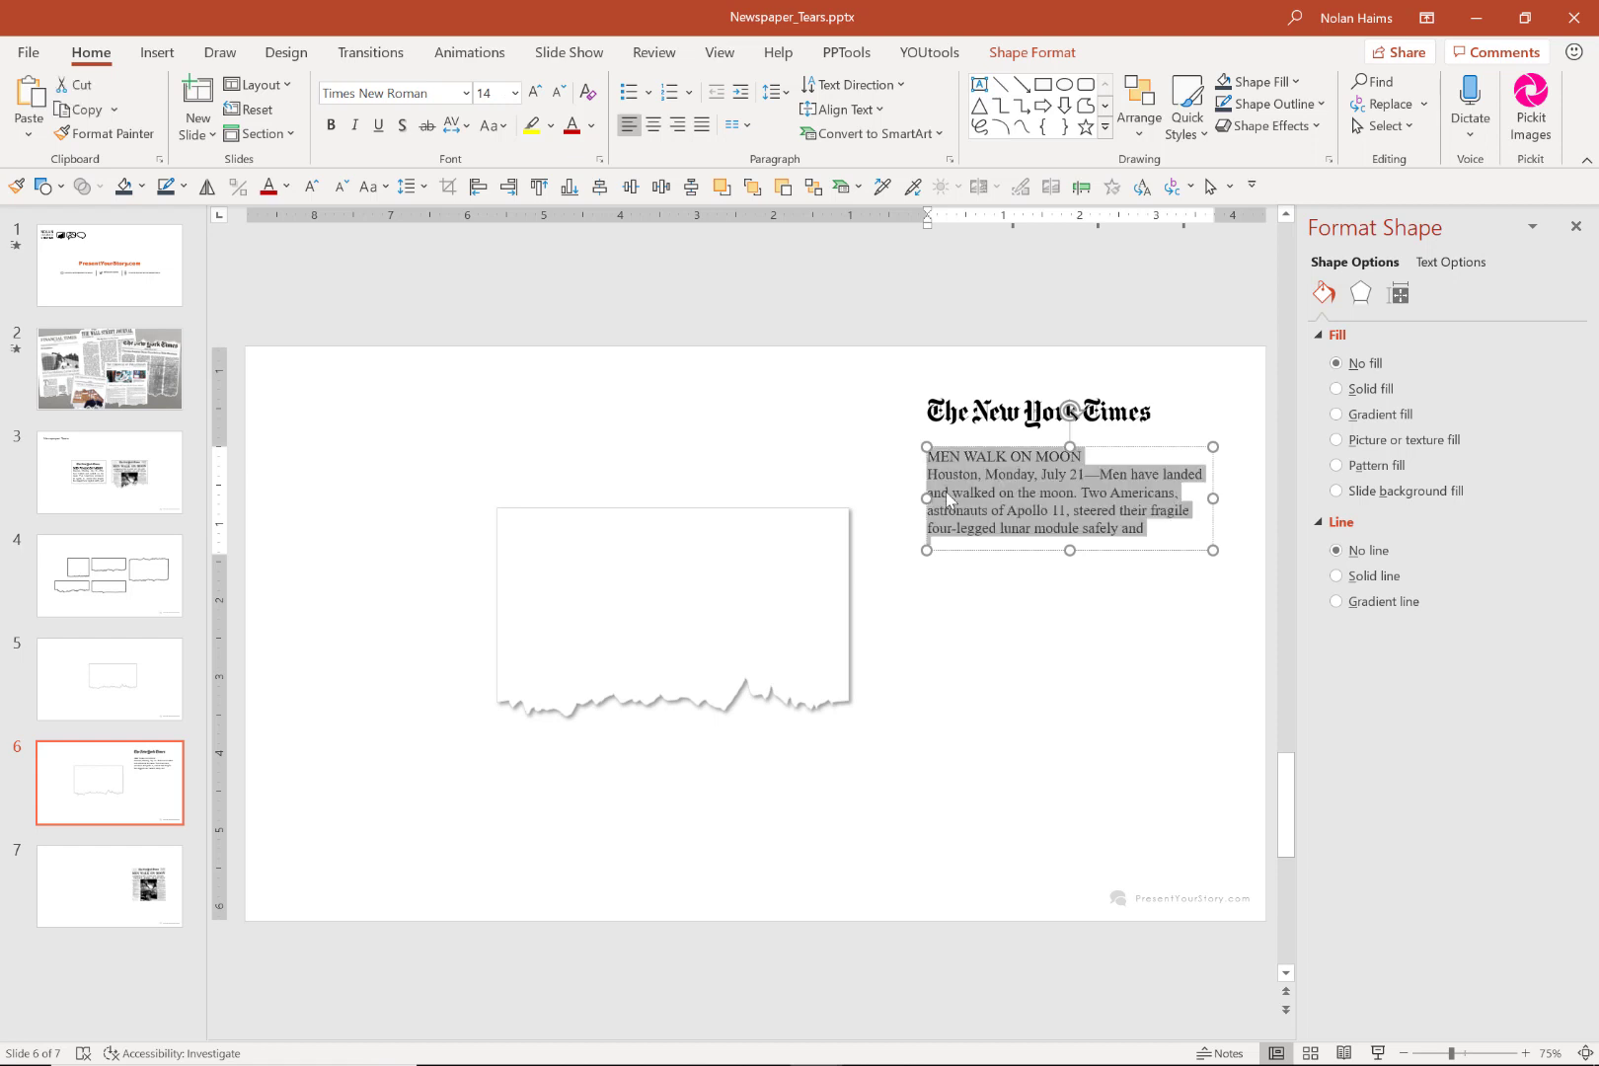
pyautogui.click(812, 549)
pyautogui.hotkey('ctrl', 'v')
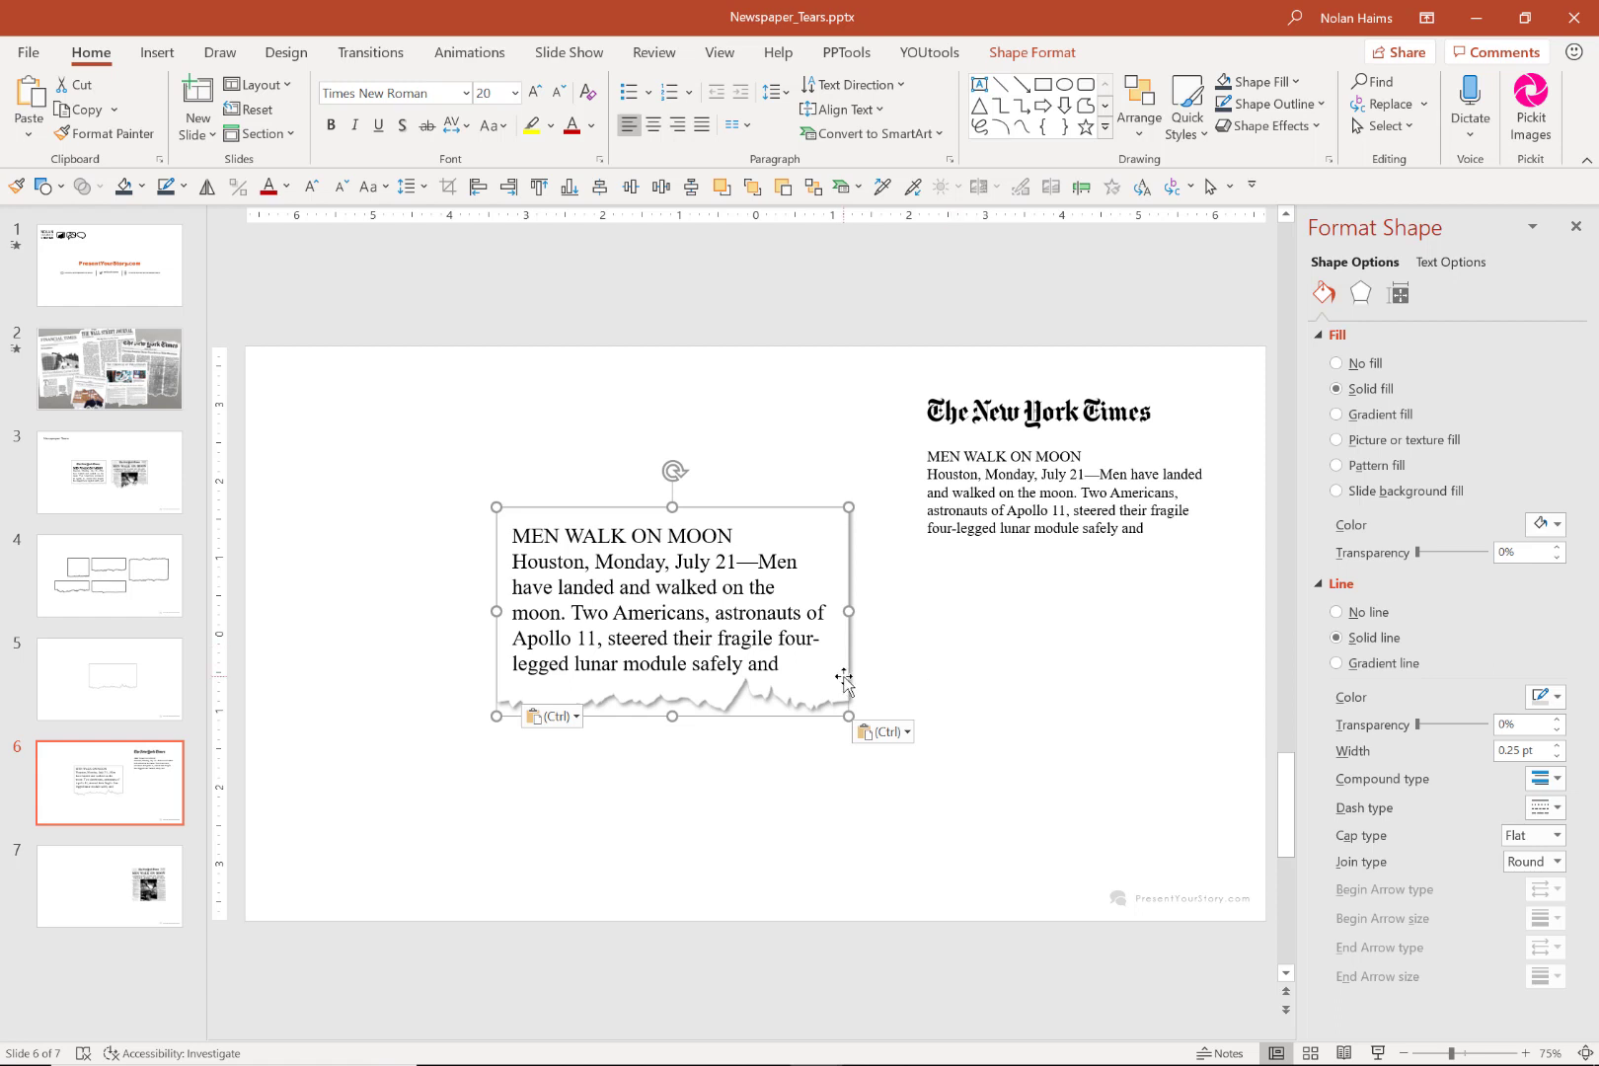
# Move the text-filled torn box left and enlarge it so the article lines widen.
pyautogui.moveTo(844, 678); pyautogui.dragTo(735, 678)
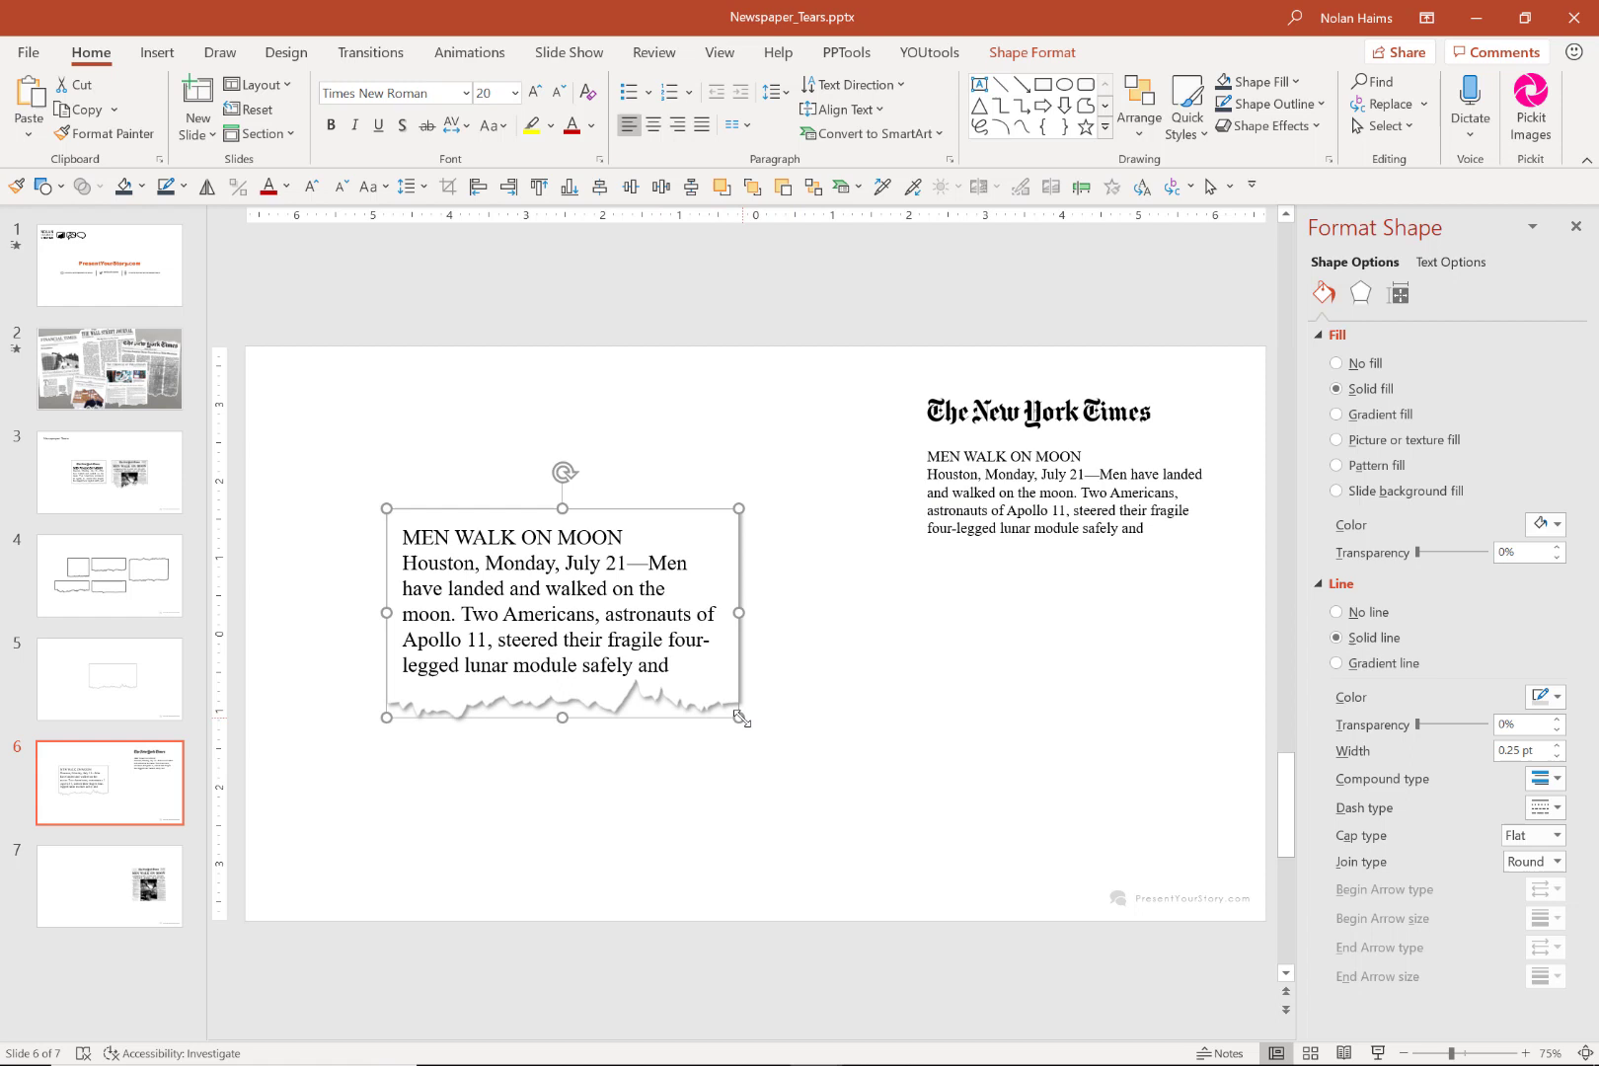
pyautogui.moveTo(738, 716); pyautogui.dragTo(804, 662)
pyautogui.moveTo(449, 642); pyautogui.dragTo(349, 635)
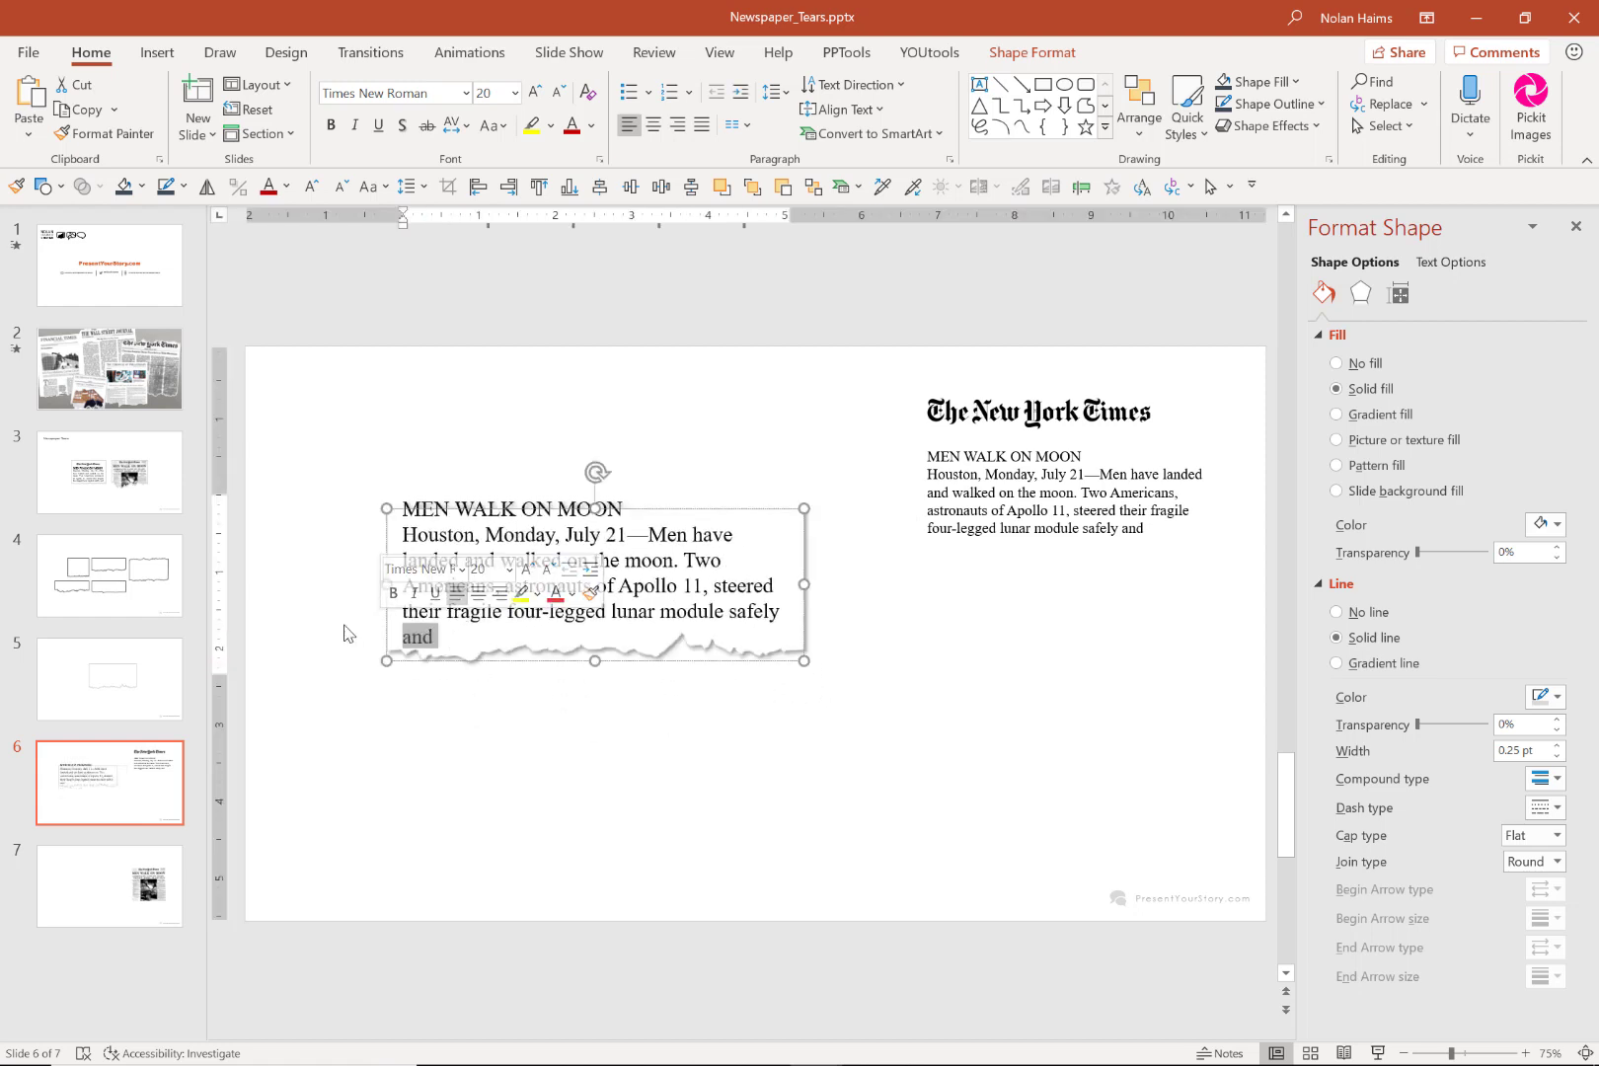
pyautogui.click(720, 778)
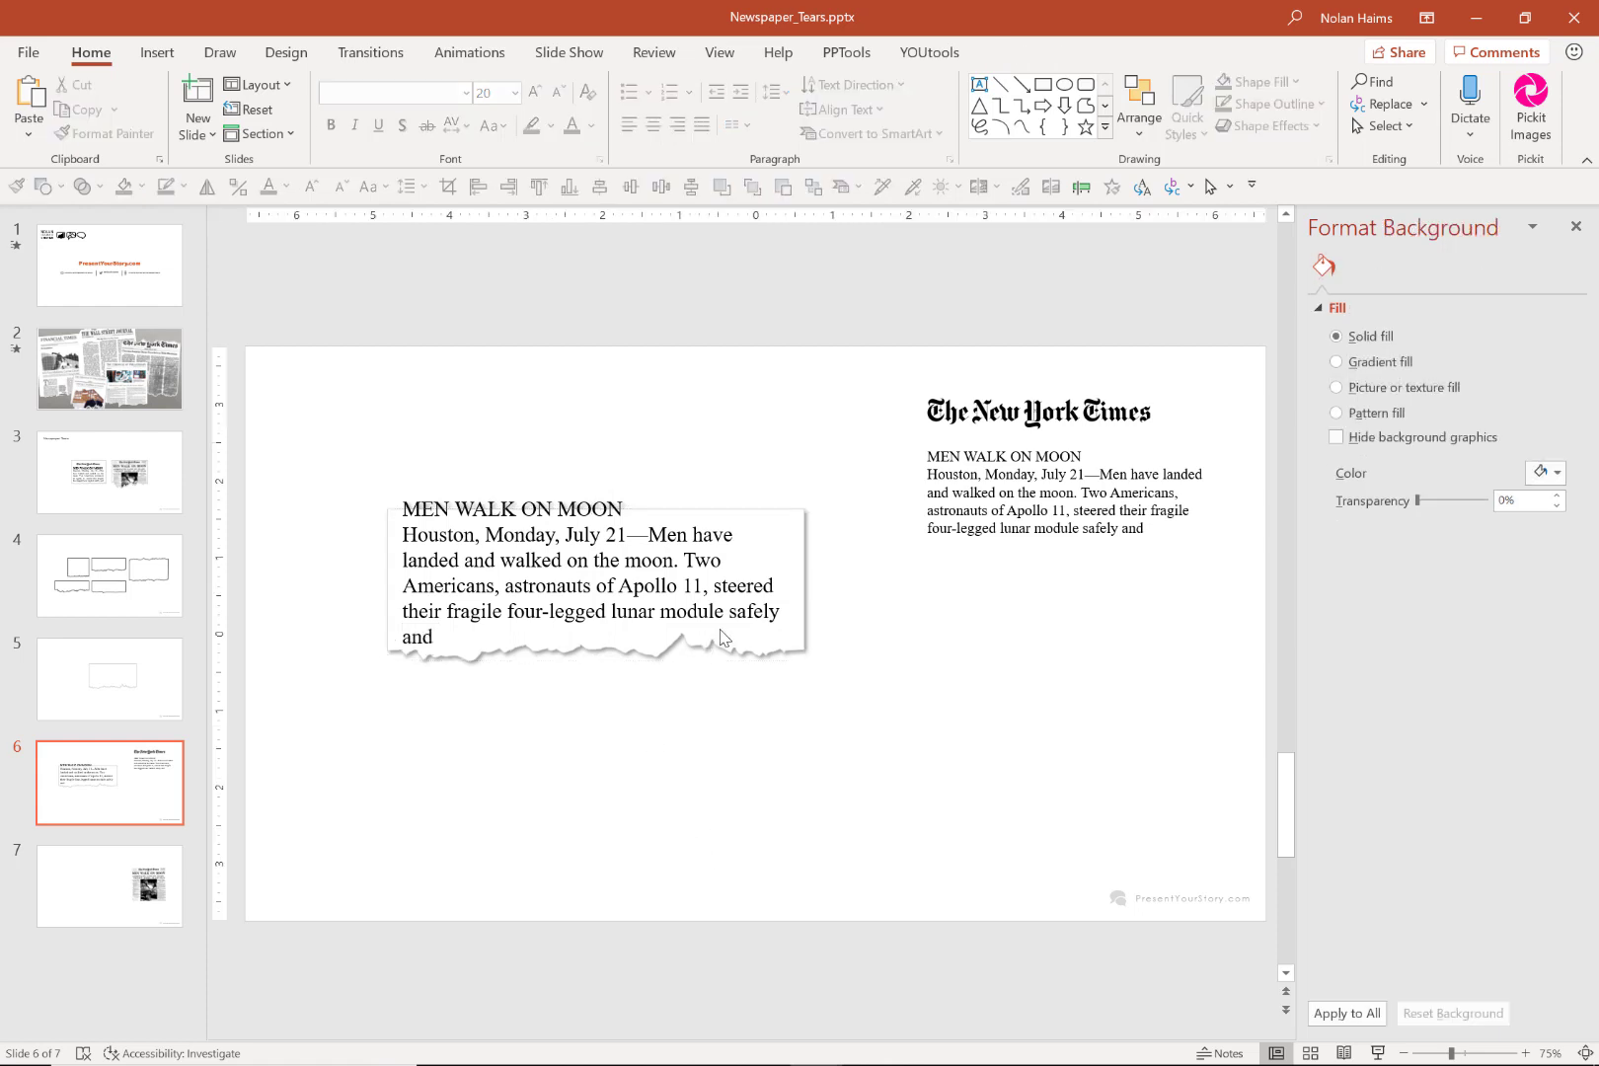
pyautogui.click(773, 666)
pyautogui.moveTo(804, 659); pyautogui.dragTo(857, 758)
# Place The New York Times logo on top of the torn article box.
pyautogui.click(1028, 411)
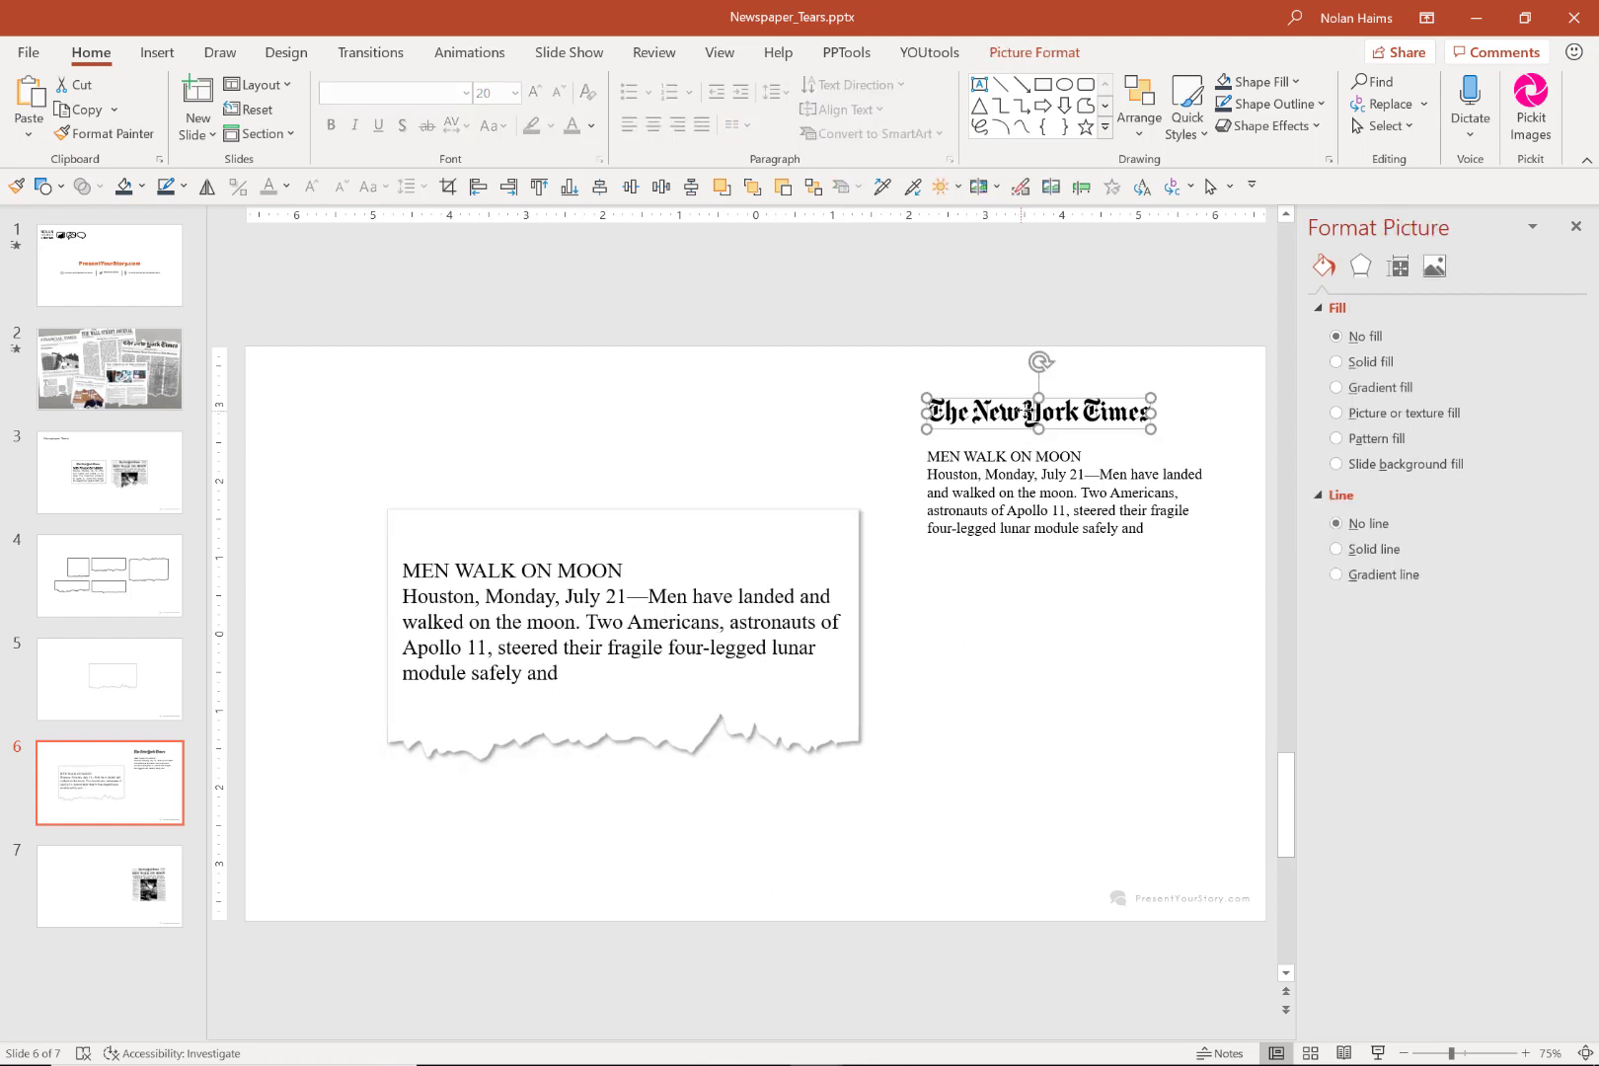
pyautogui.moveTo(1029, 415); pyautogui.dragTo(618, 539)
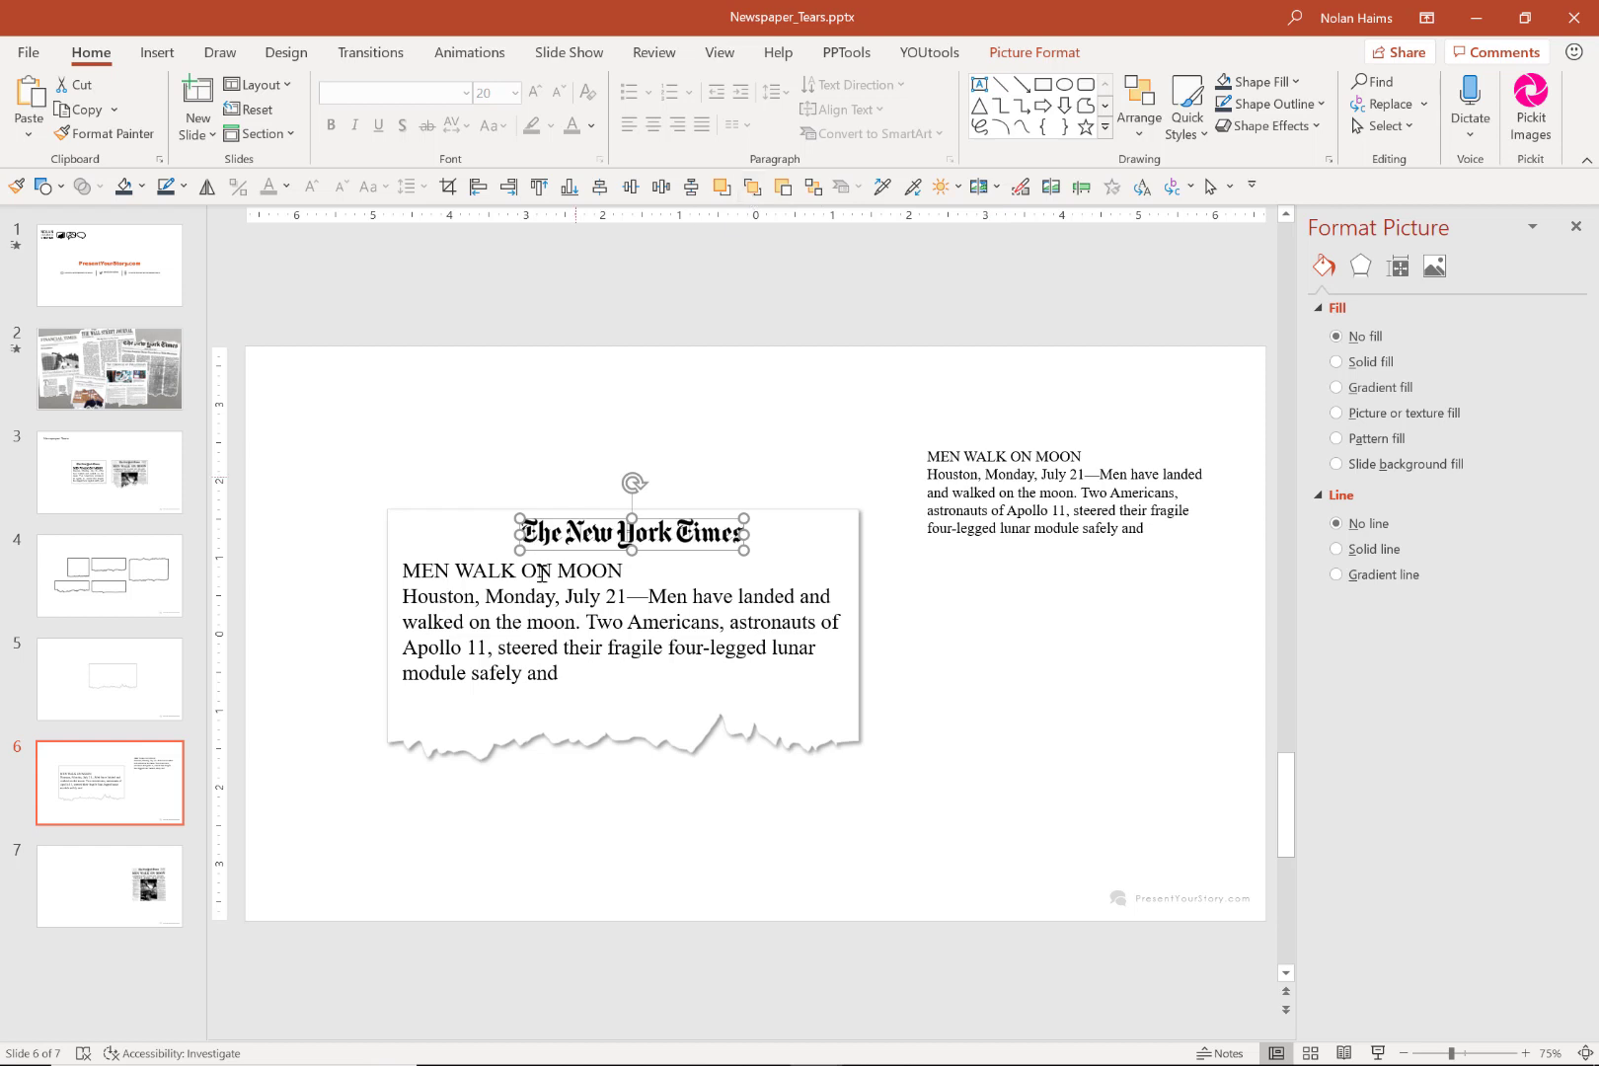
pyautogui.moveTo(742, 550); pyautogui.dragTo(743, 558)
# Set the torn box's text top margin to 0.5".
pyautogui.click(577, 569)
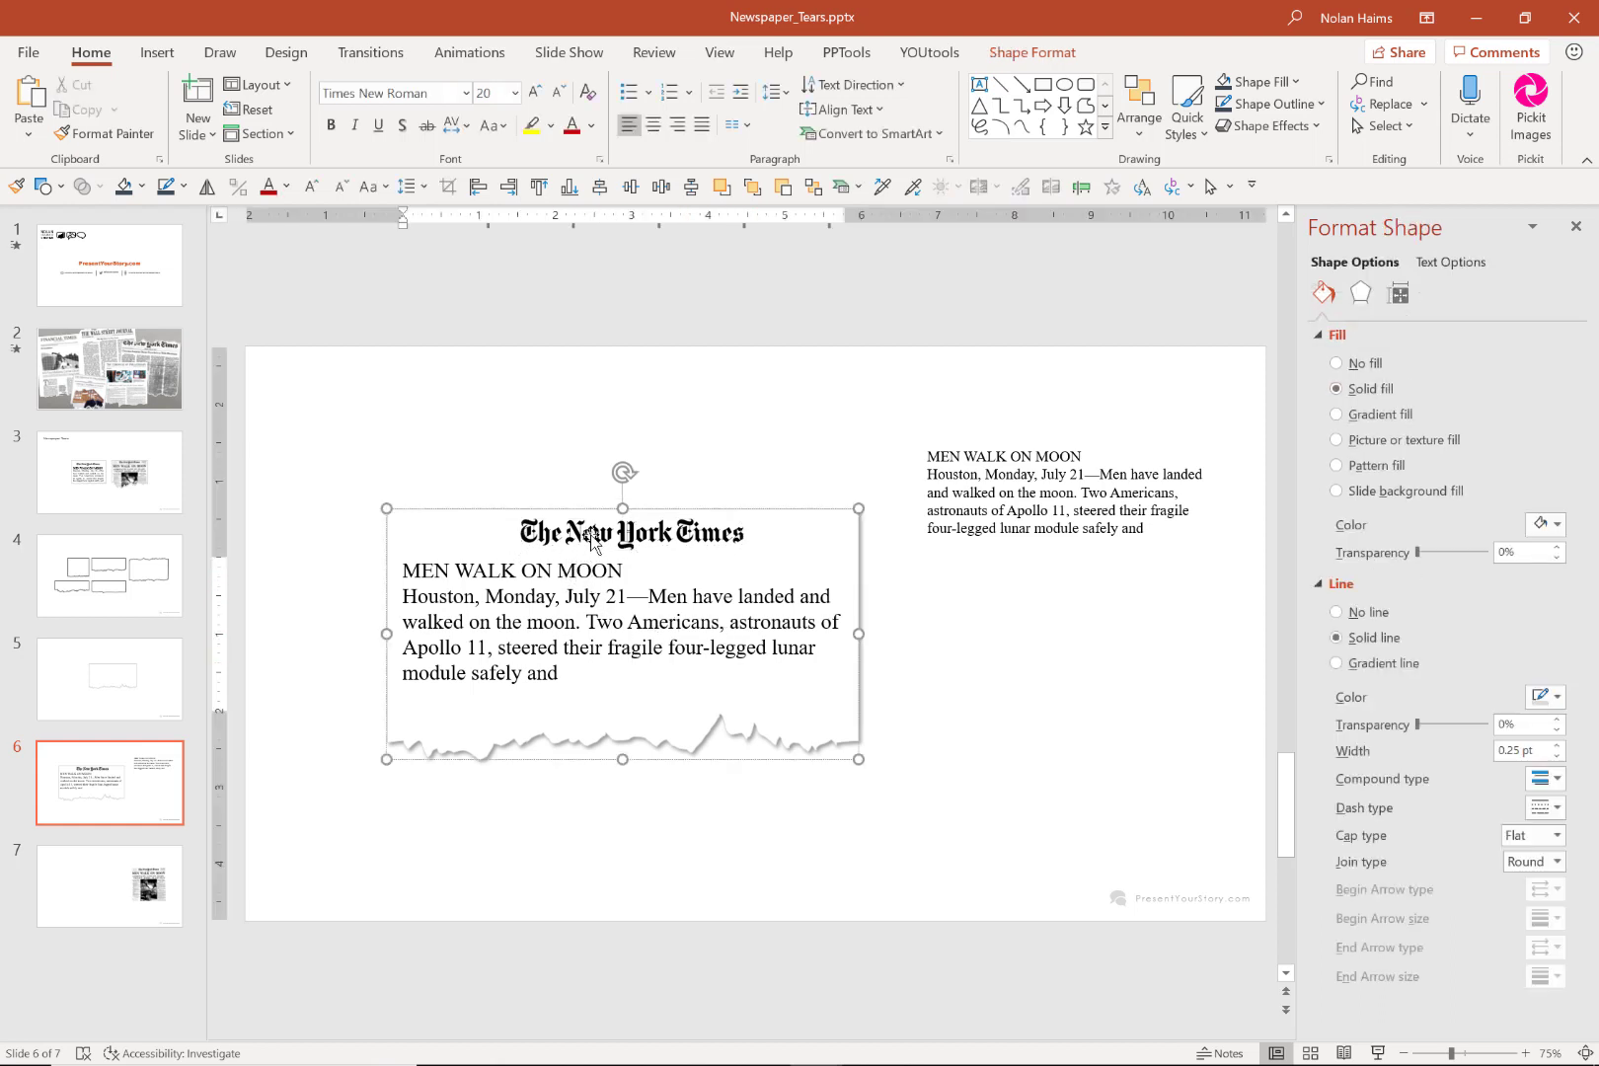
pyautogui.click(1399, 294)
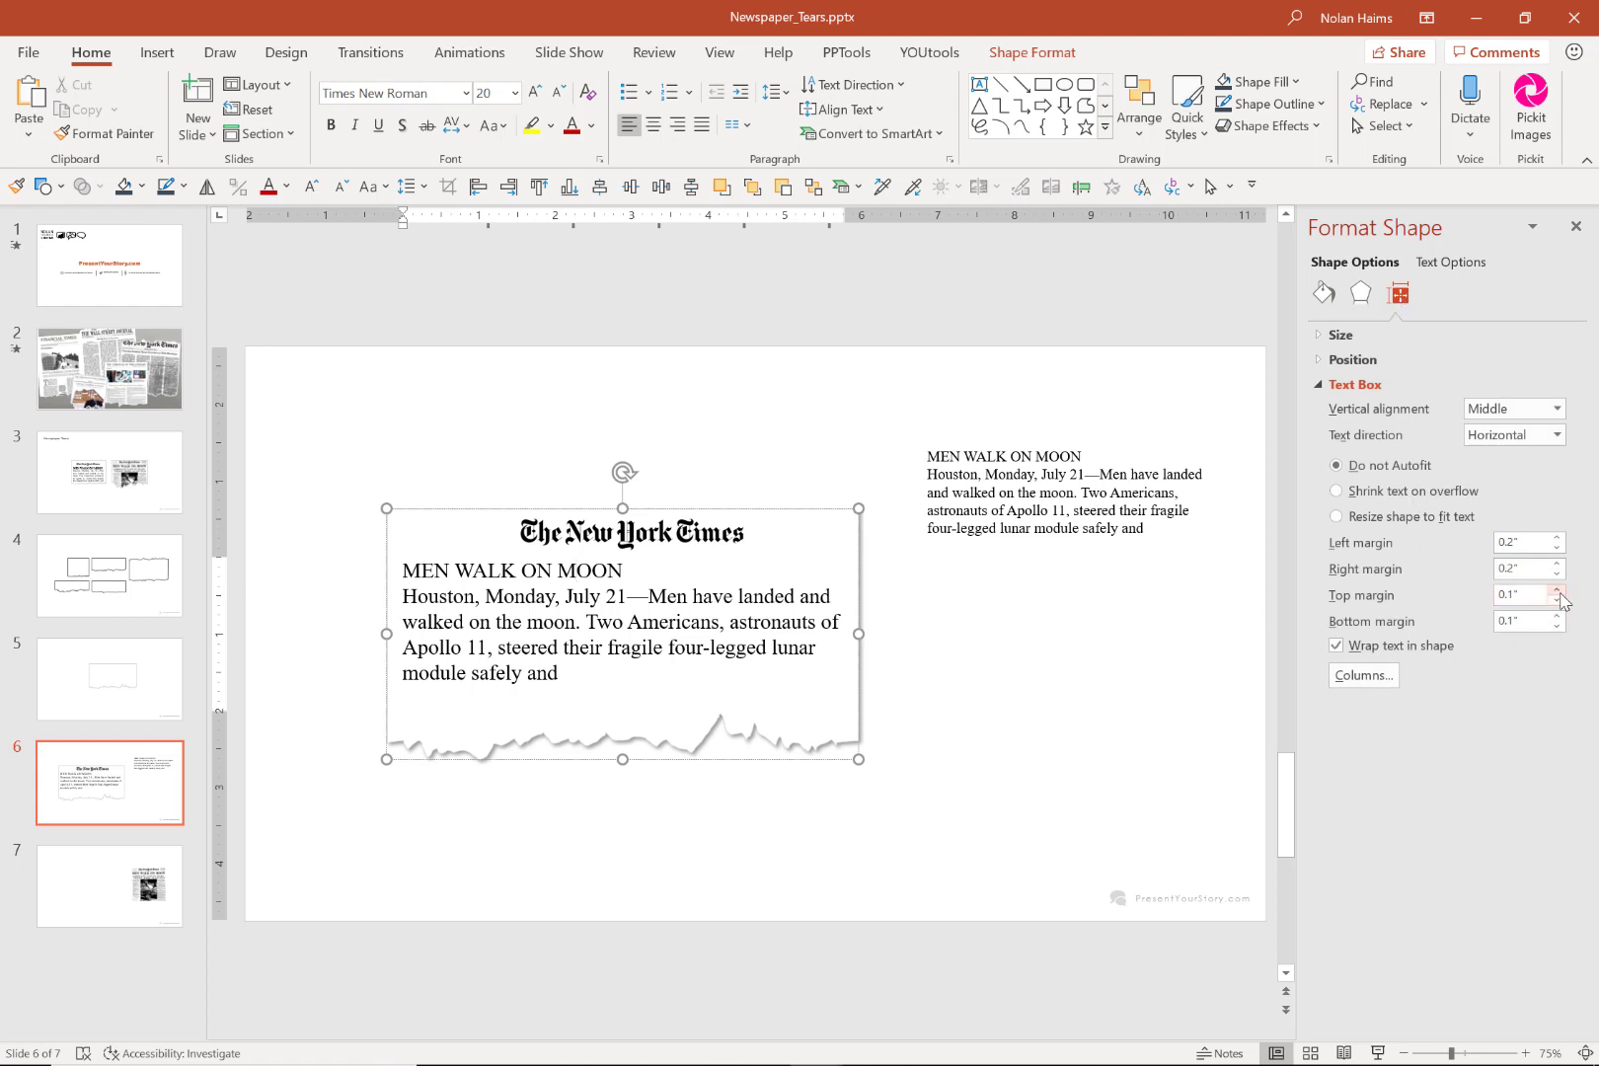
pyautogui.click(1557, 590)
pyautogui.click(1558, 590)
pyautogui.click(1558, 591)
pyautogui.click(1558, 591)
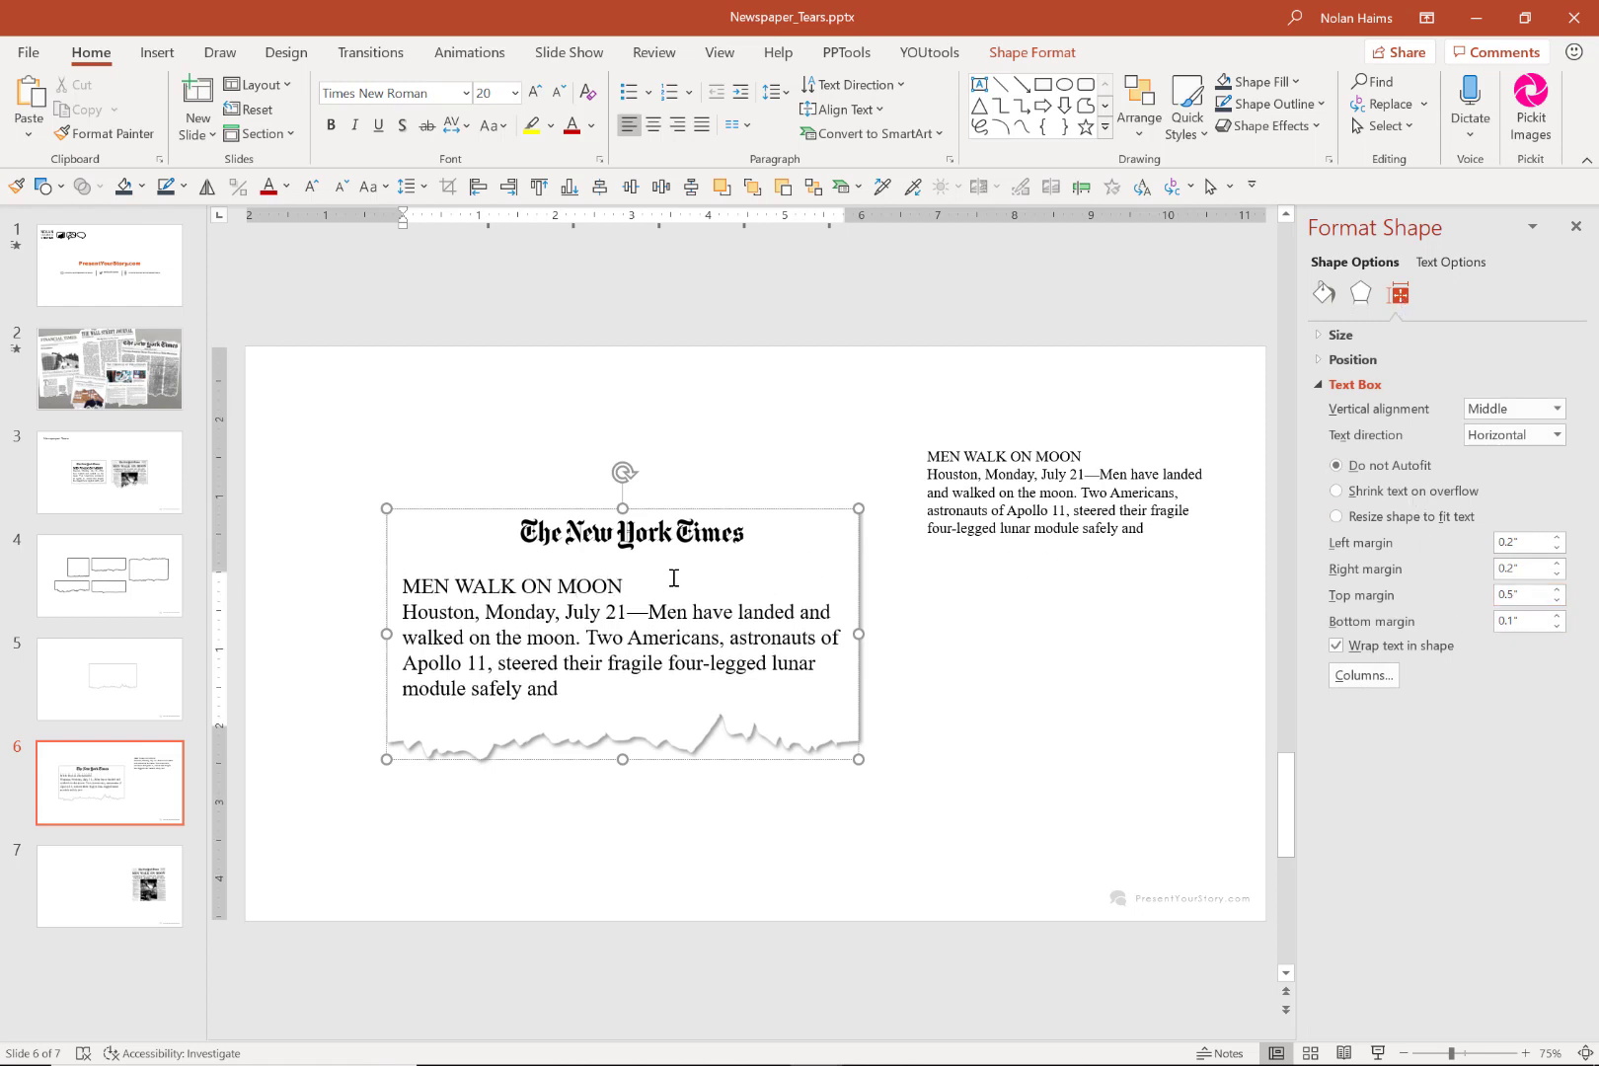
# Make the MEN WALK ON MOON headline bold at 24 pt.
pyautogui.moveTo(628, 587); pyautogui.dragTo(395, 584)
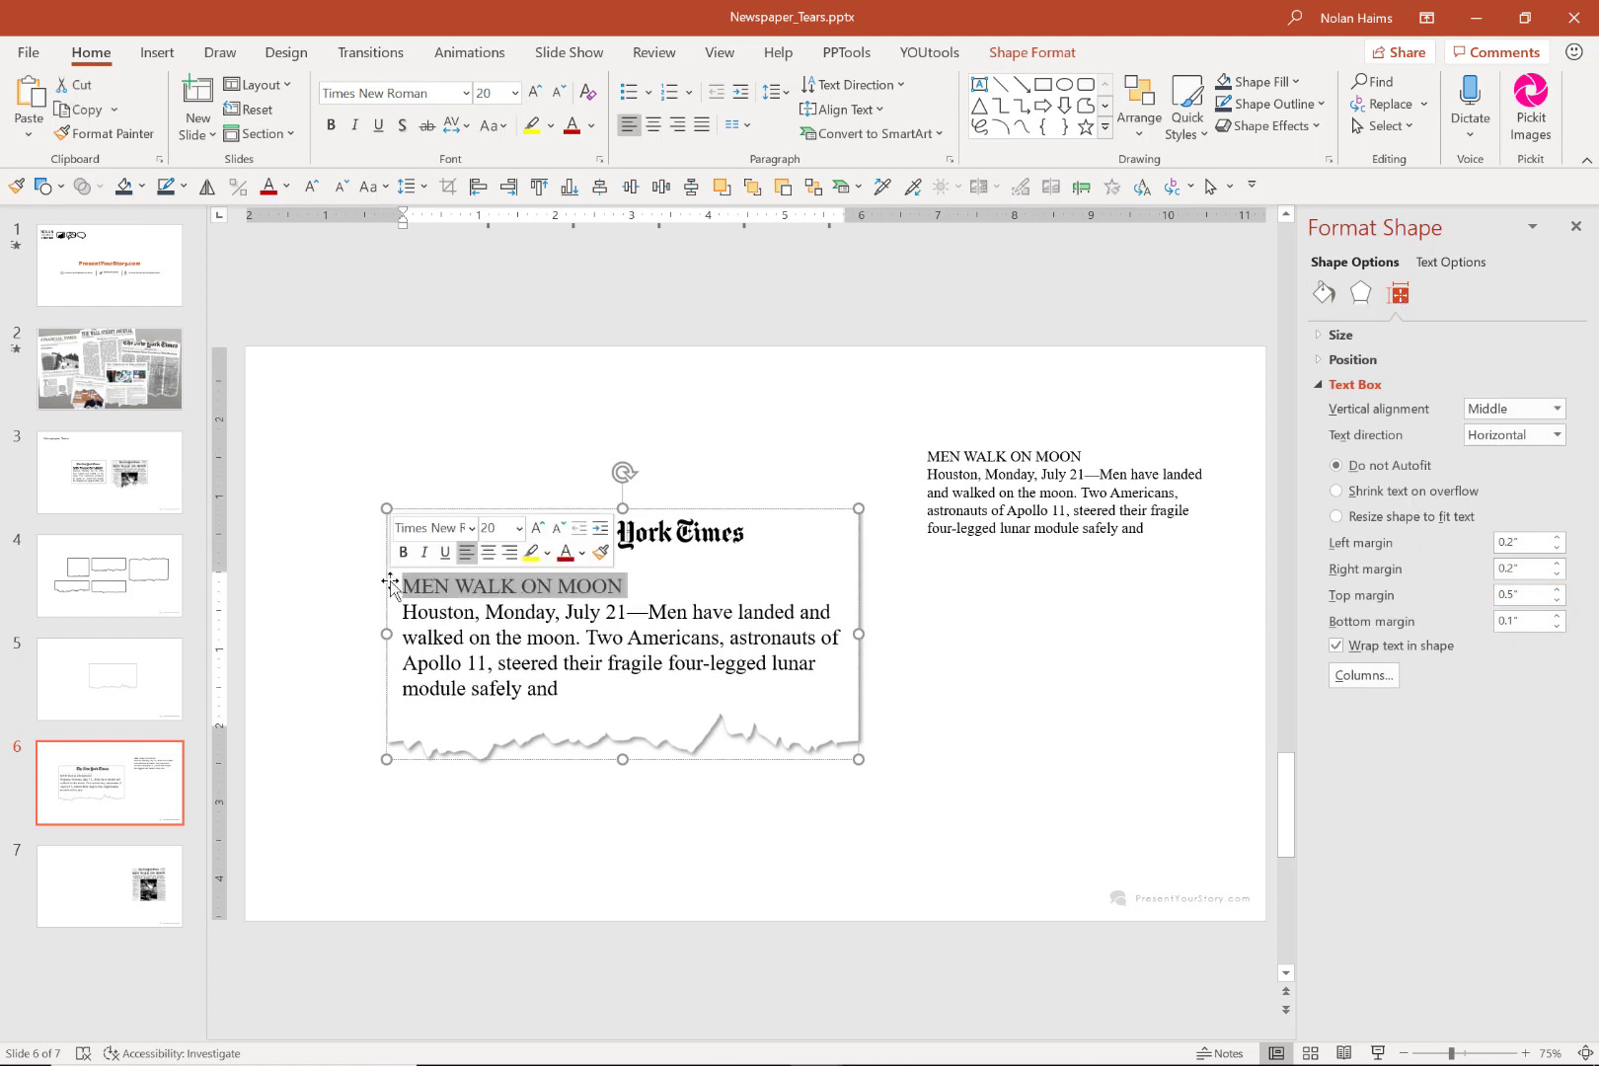
pyautogui.click(331, 128)
pyautogui.click(534, 92)
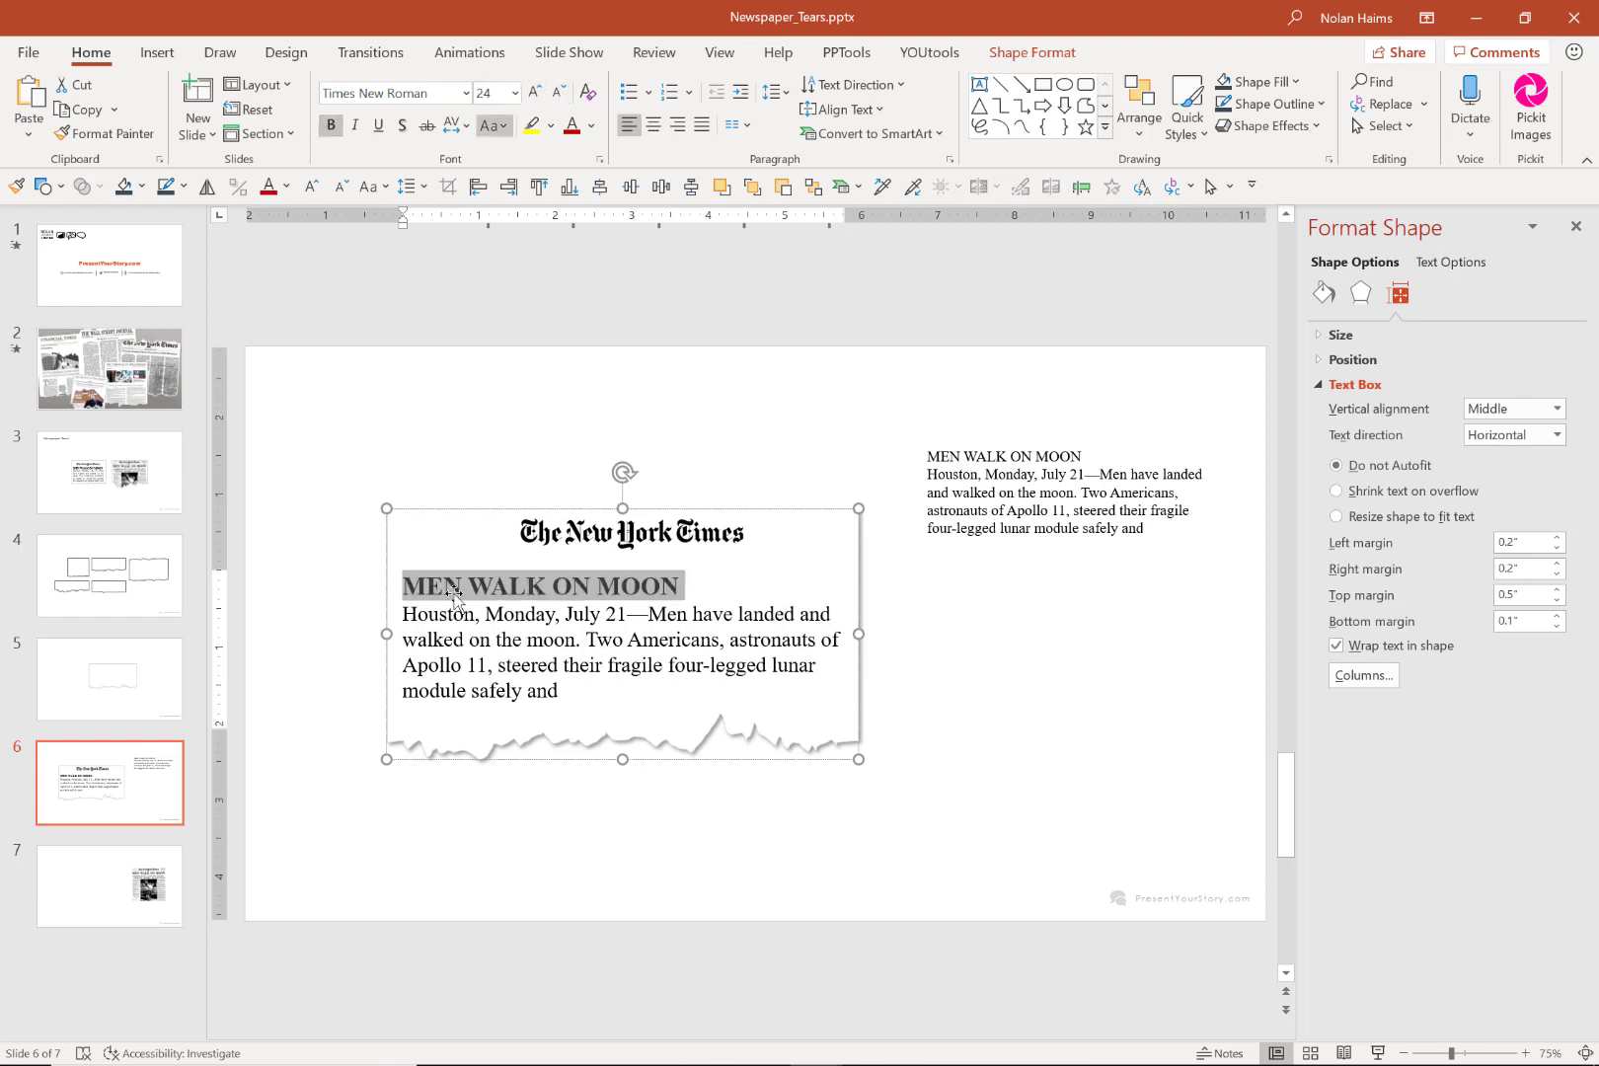
# Shorten and narrow the torn box, then recentre the logo over it.
pyautogui.moveTo(620, 759); pyautogui.dragTo(621, 745)
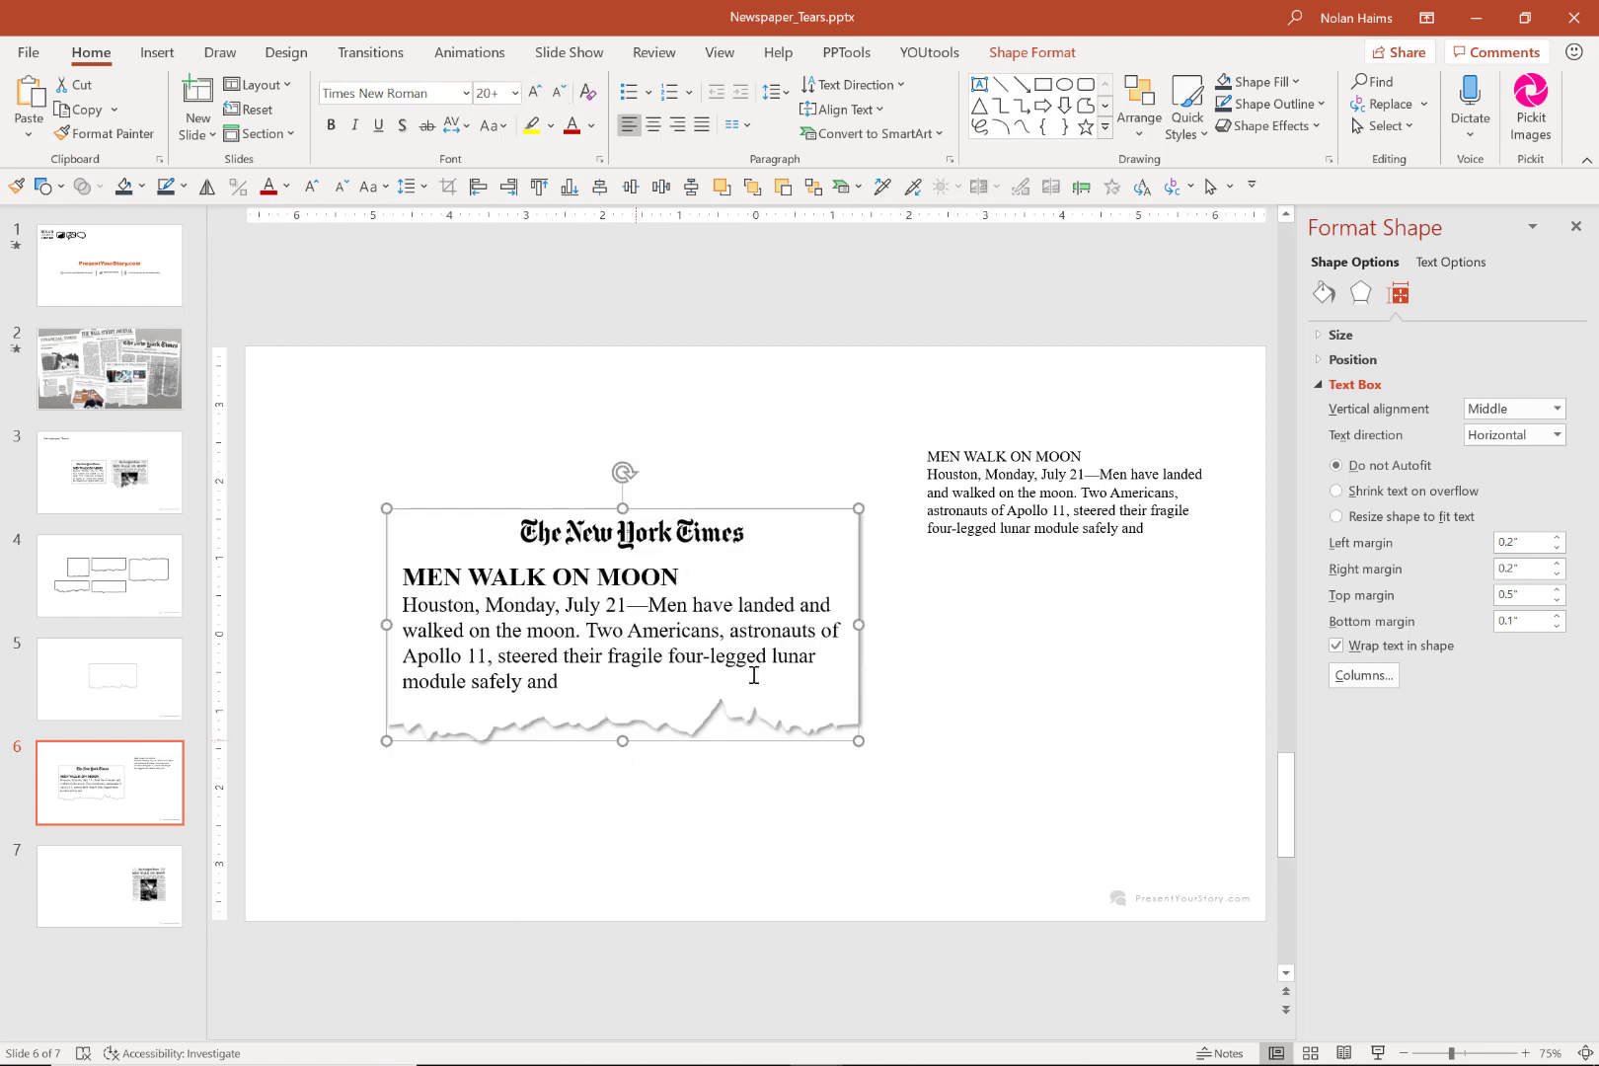
pyautogui.moveTo(859, 624); pyautogui.dragTo(814, 627)
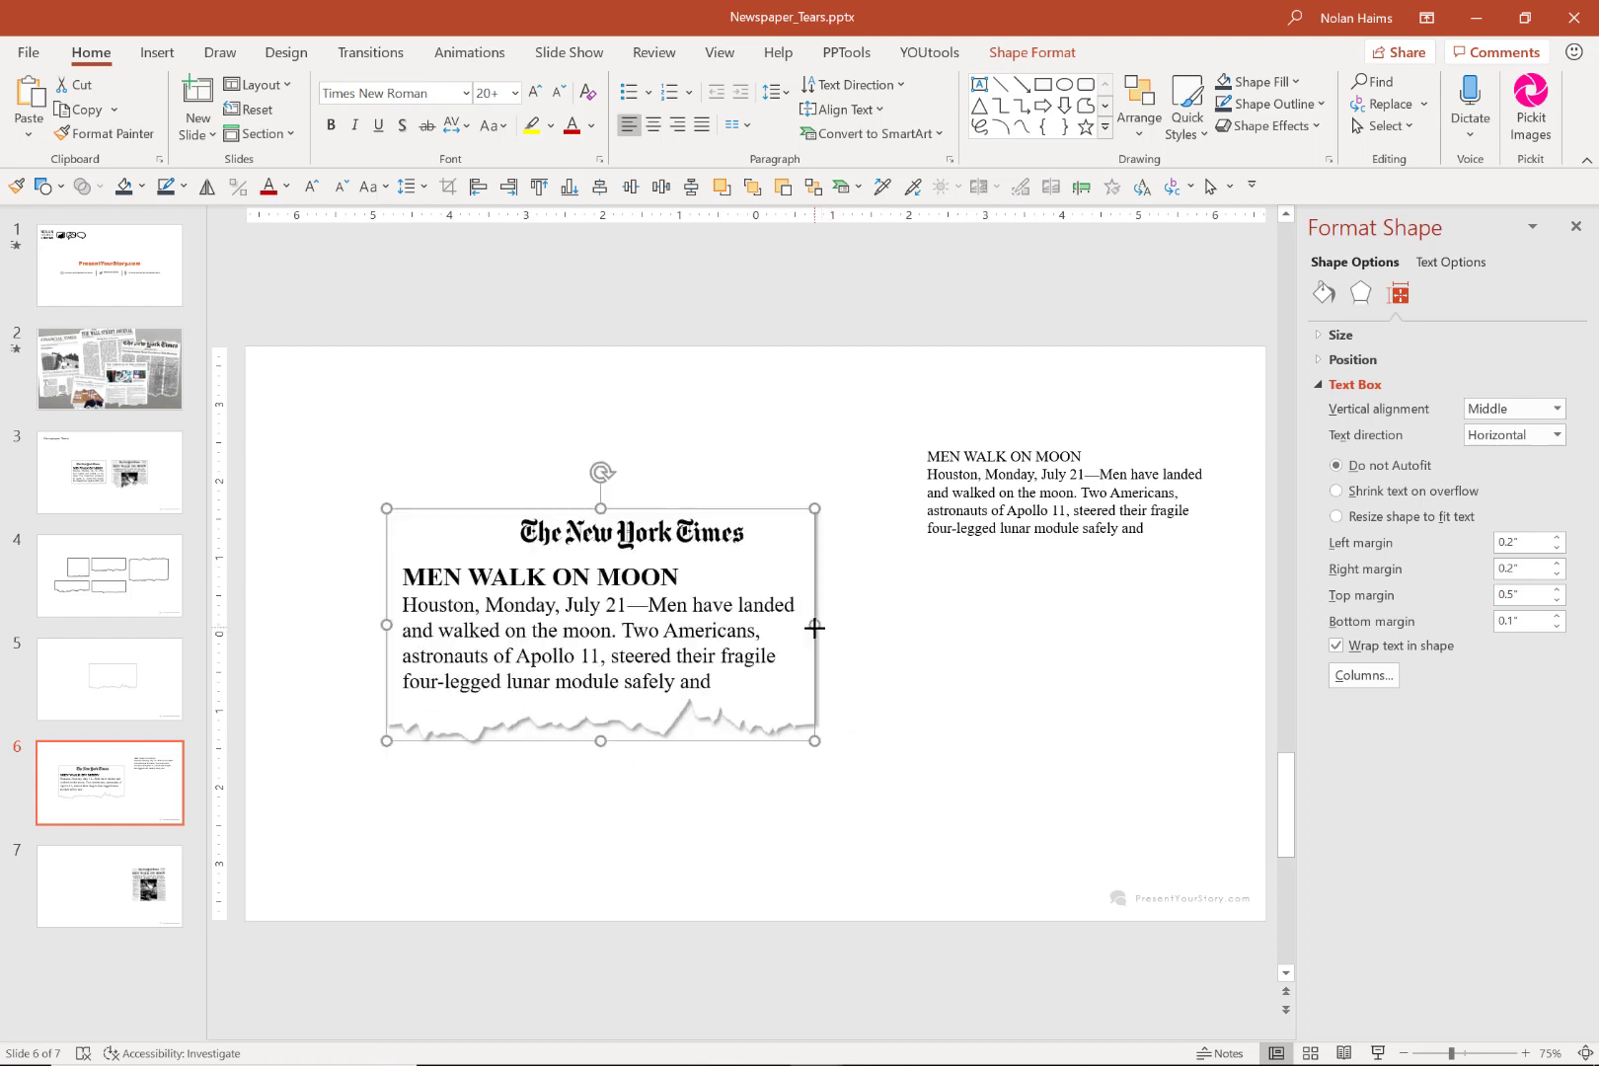
pyautogui.click(715, 551)
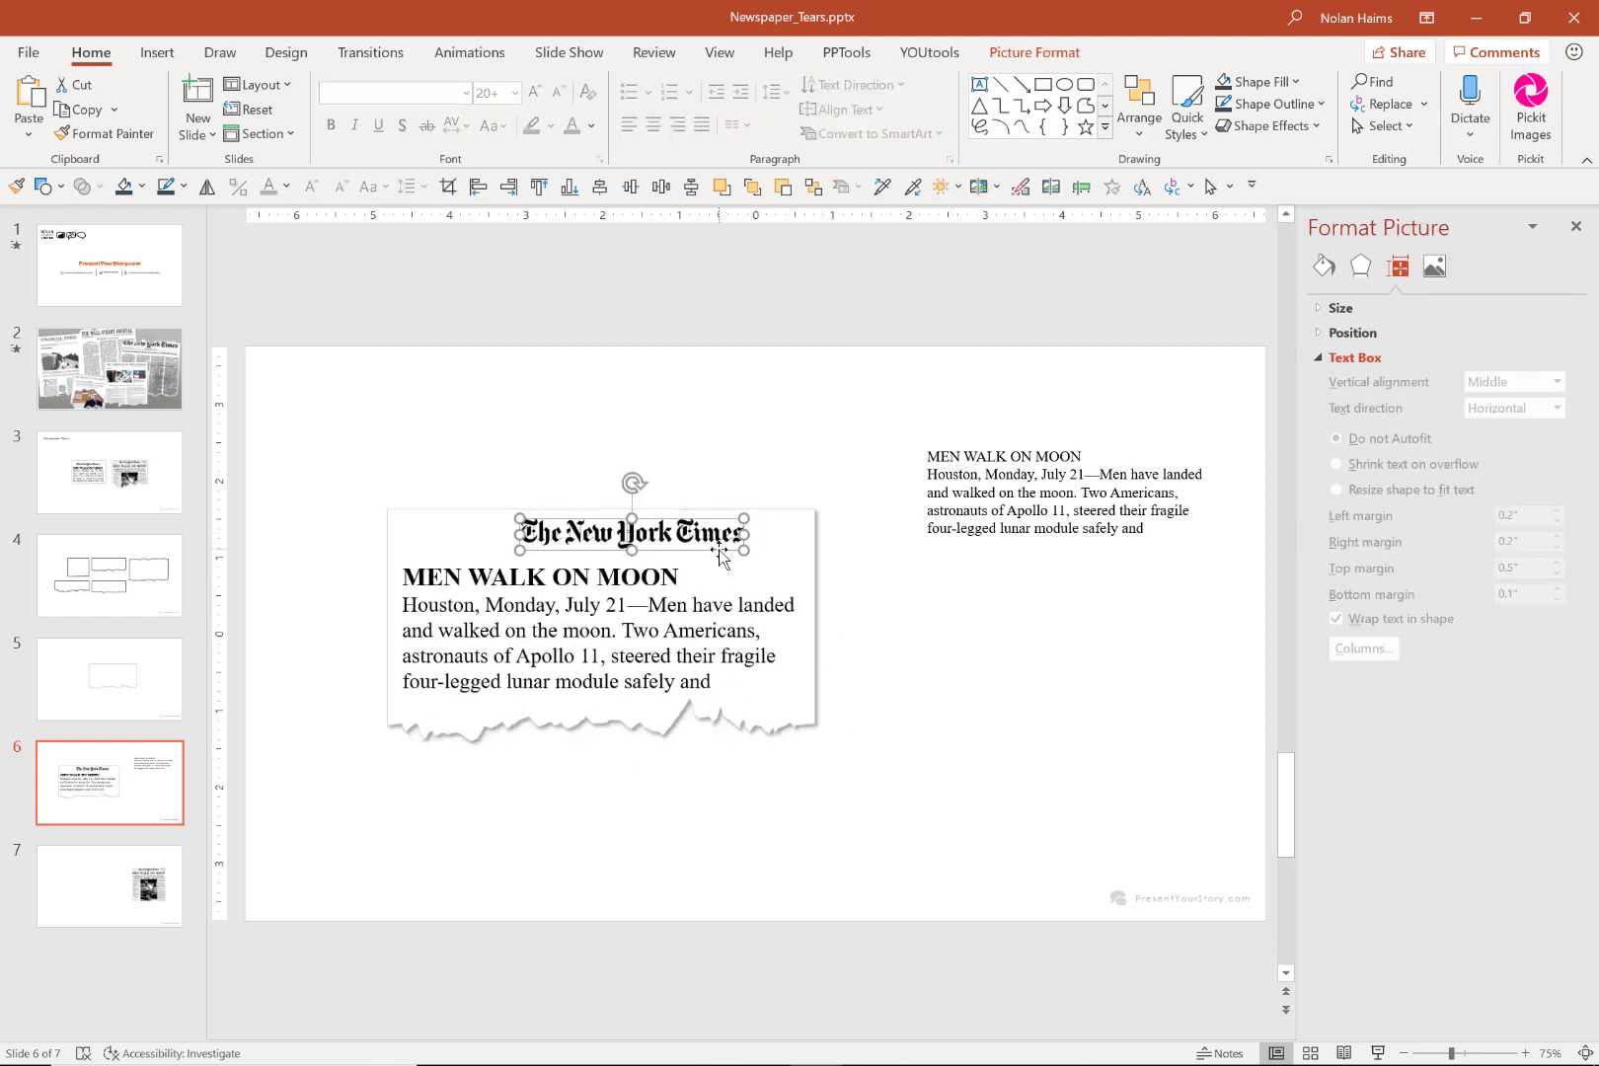
pyautogui.moveTo(719, 553); pyautogui.dragTo(700, 556)
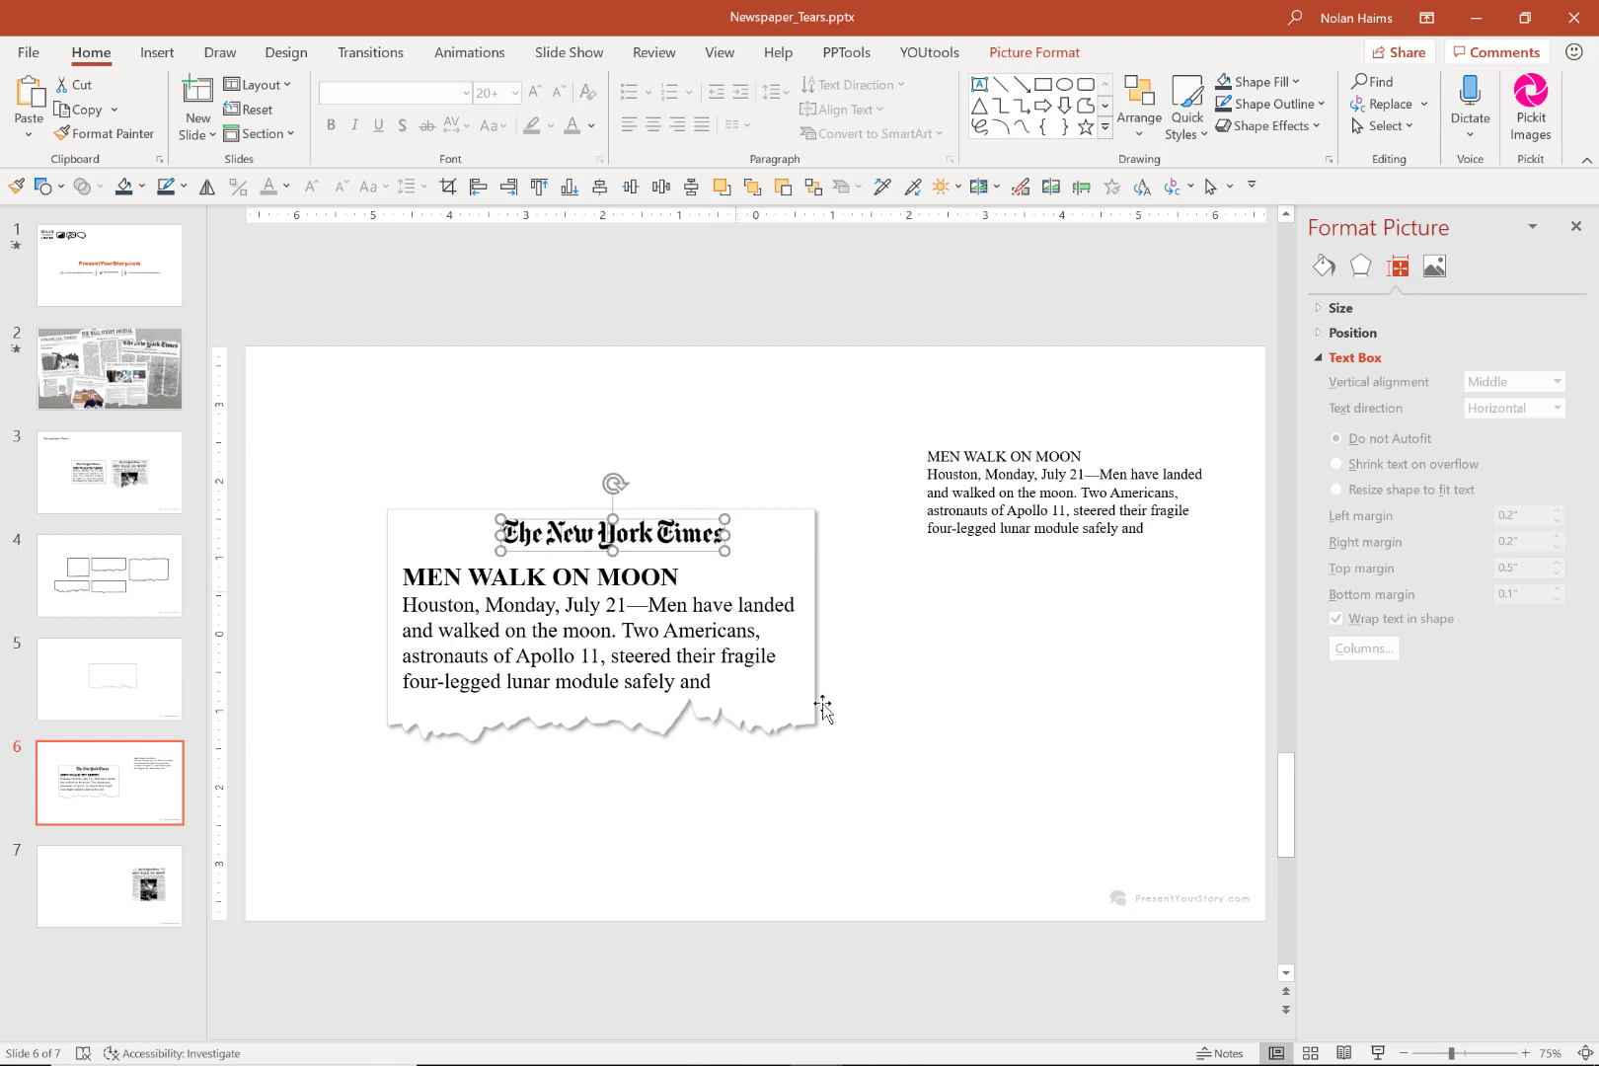
pyautogui.click(934, 842)
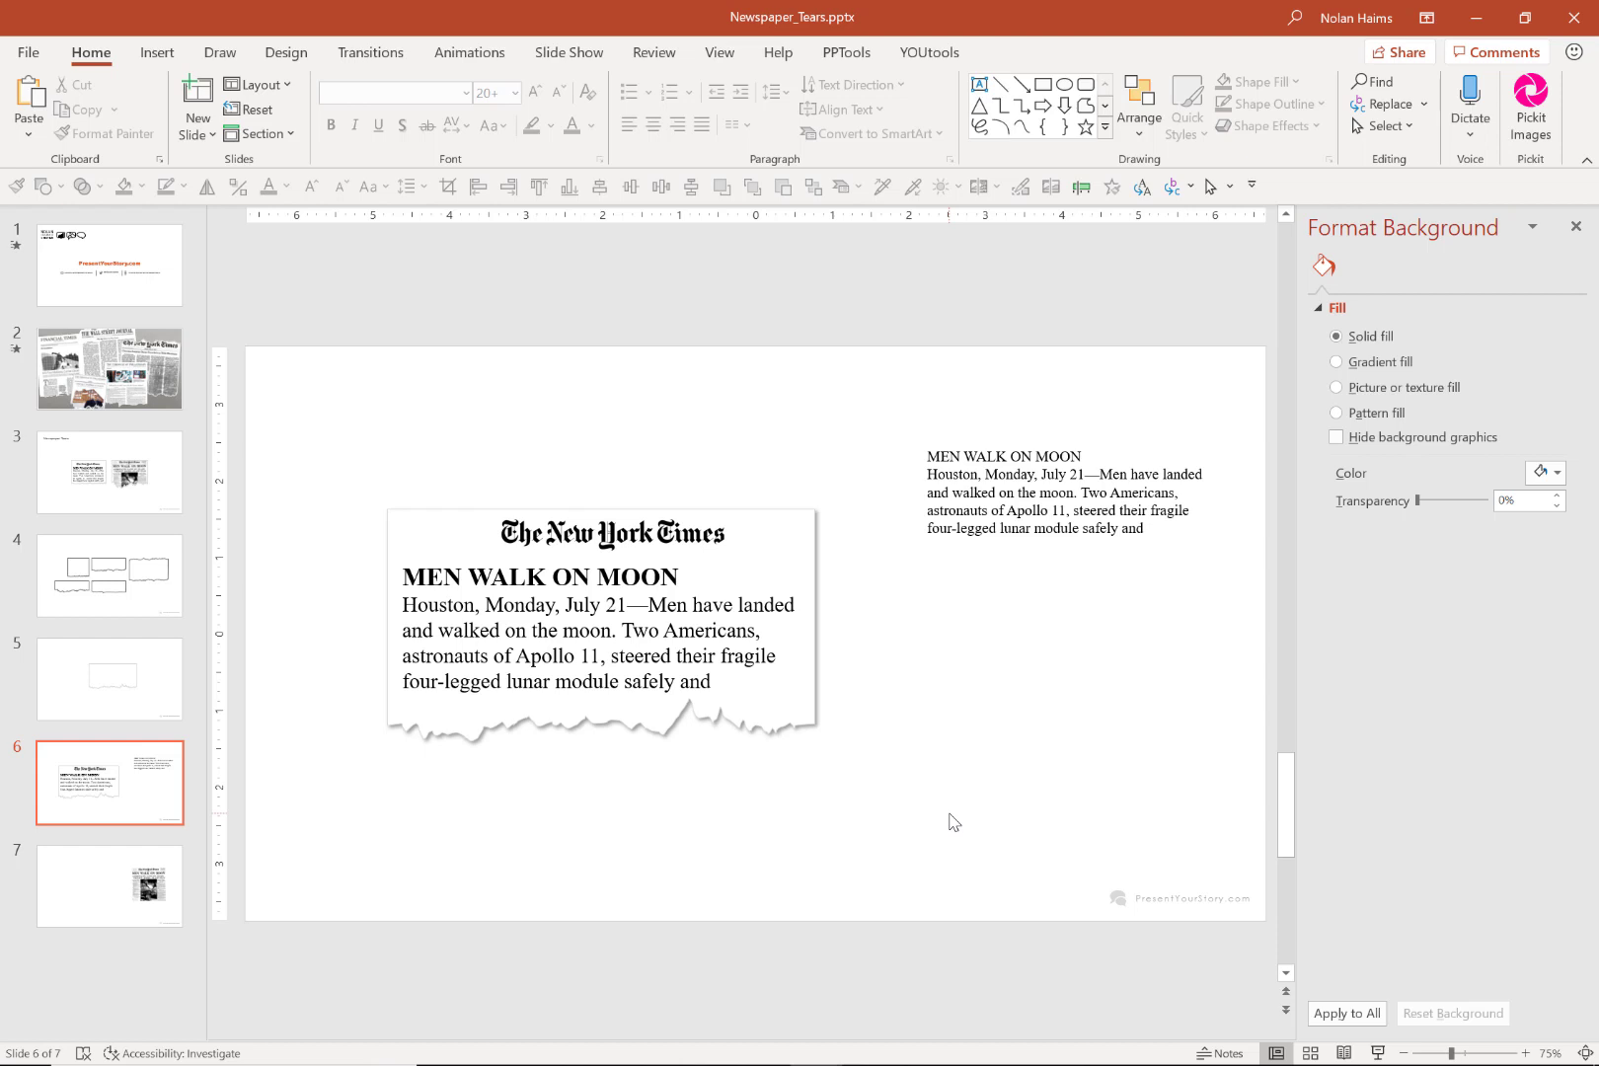
pyautogui.click(801, 699)
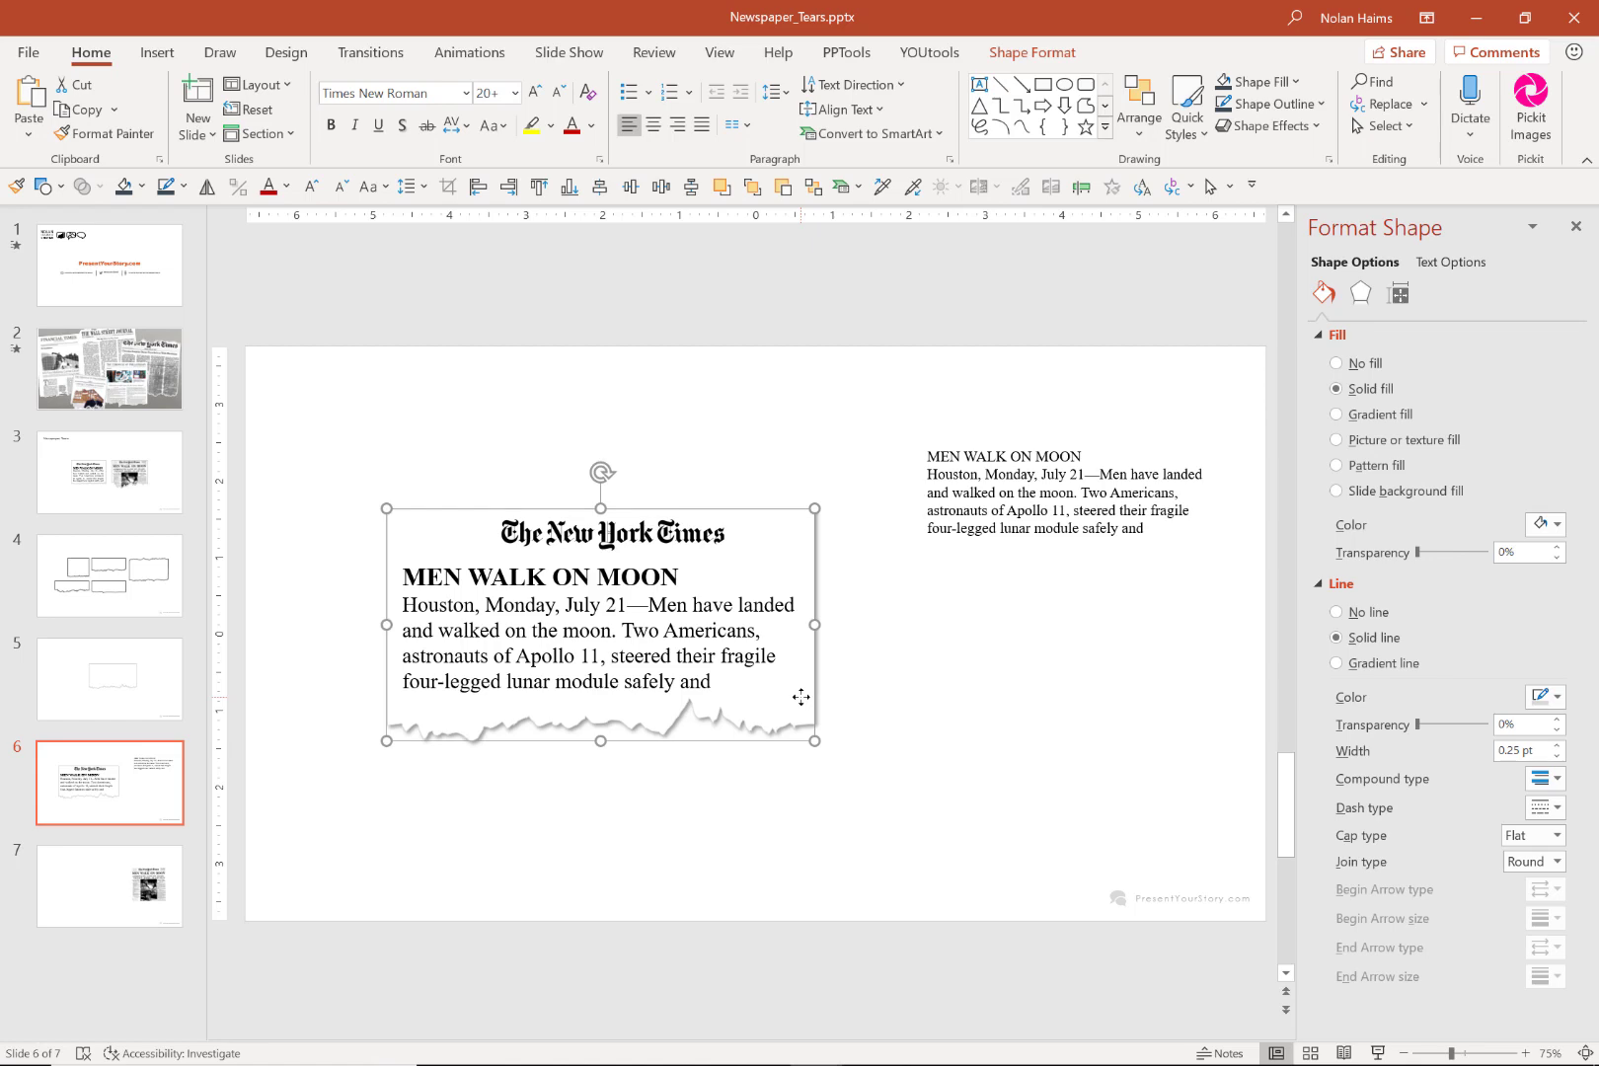
# Paste the torn article box onto slide 7 and delete all its text.
pyautogui.click(148, 886)
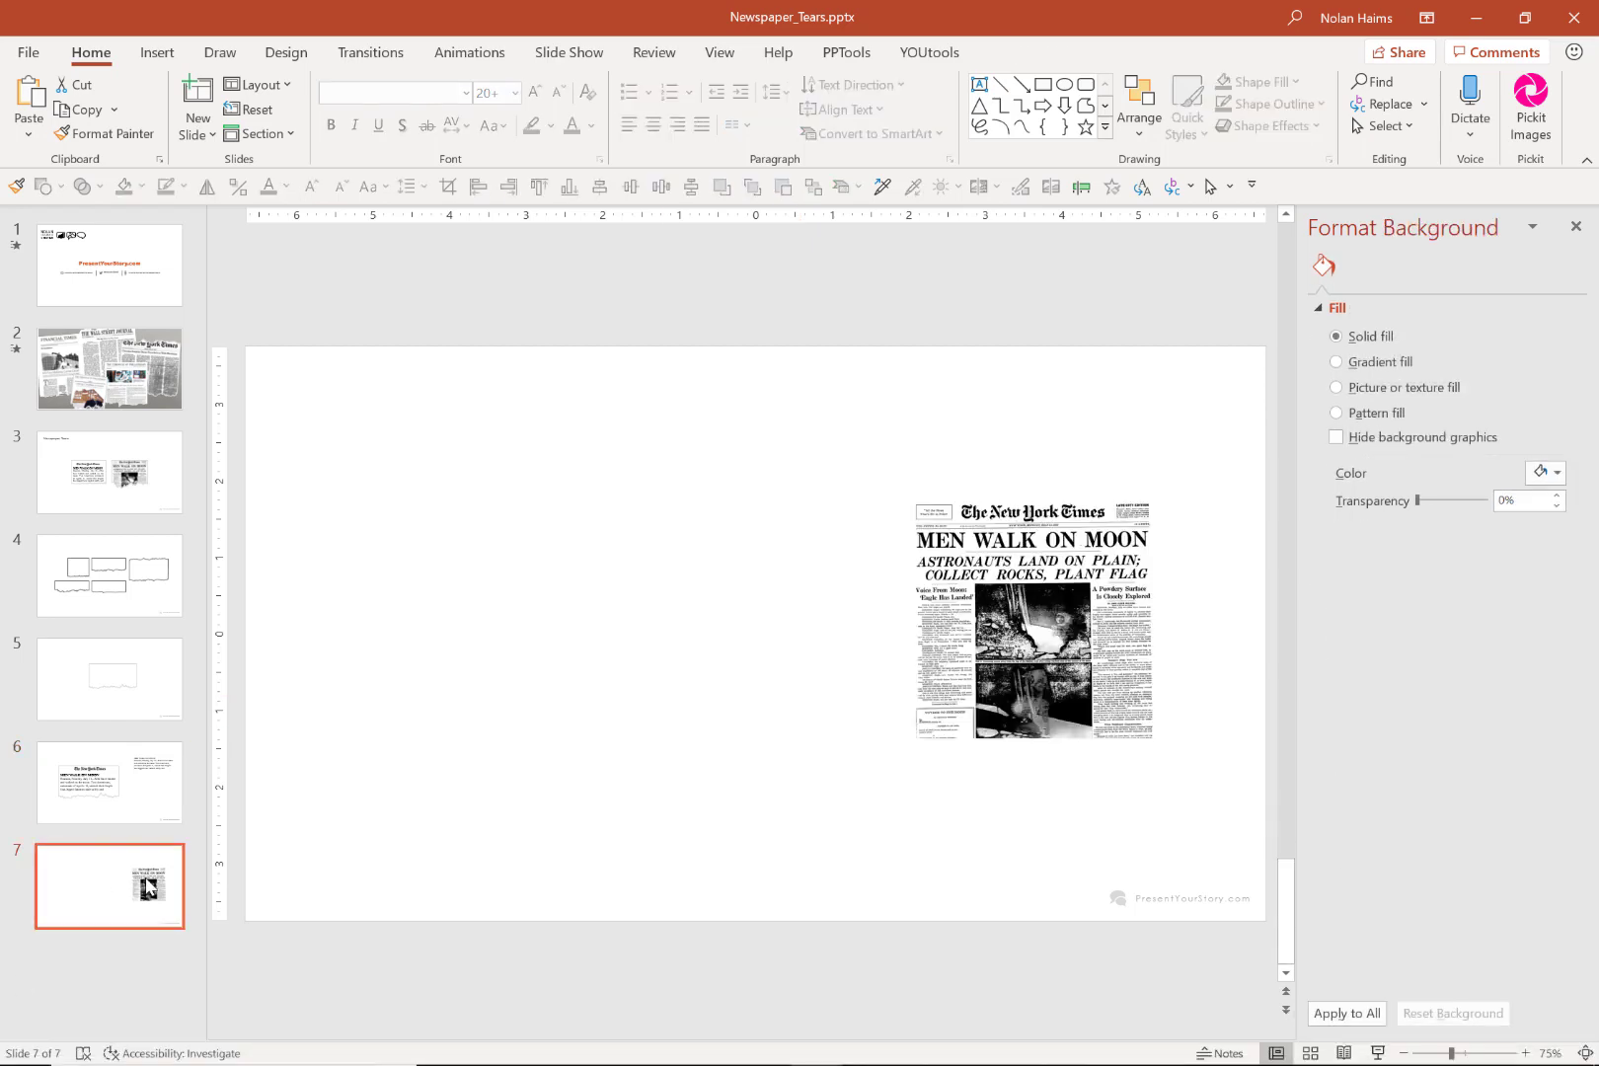
pyautogui.hotkey('ctrl', 'v')
pyautogui.moveTo(558, 509); pyautogui.dragTo(545, 490)
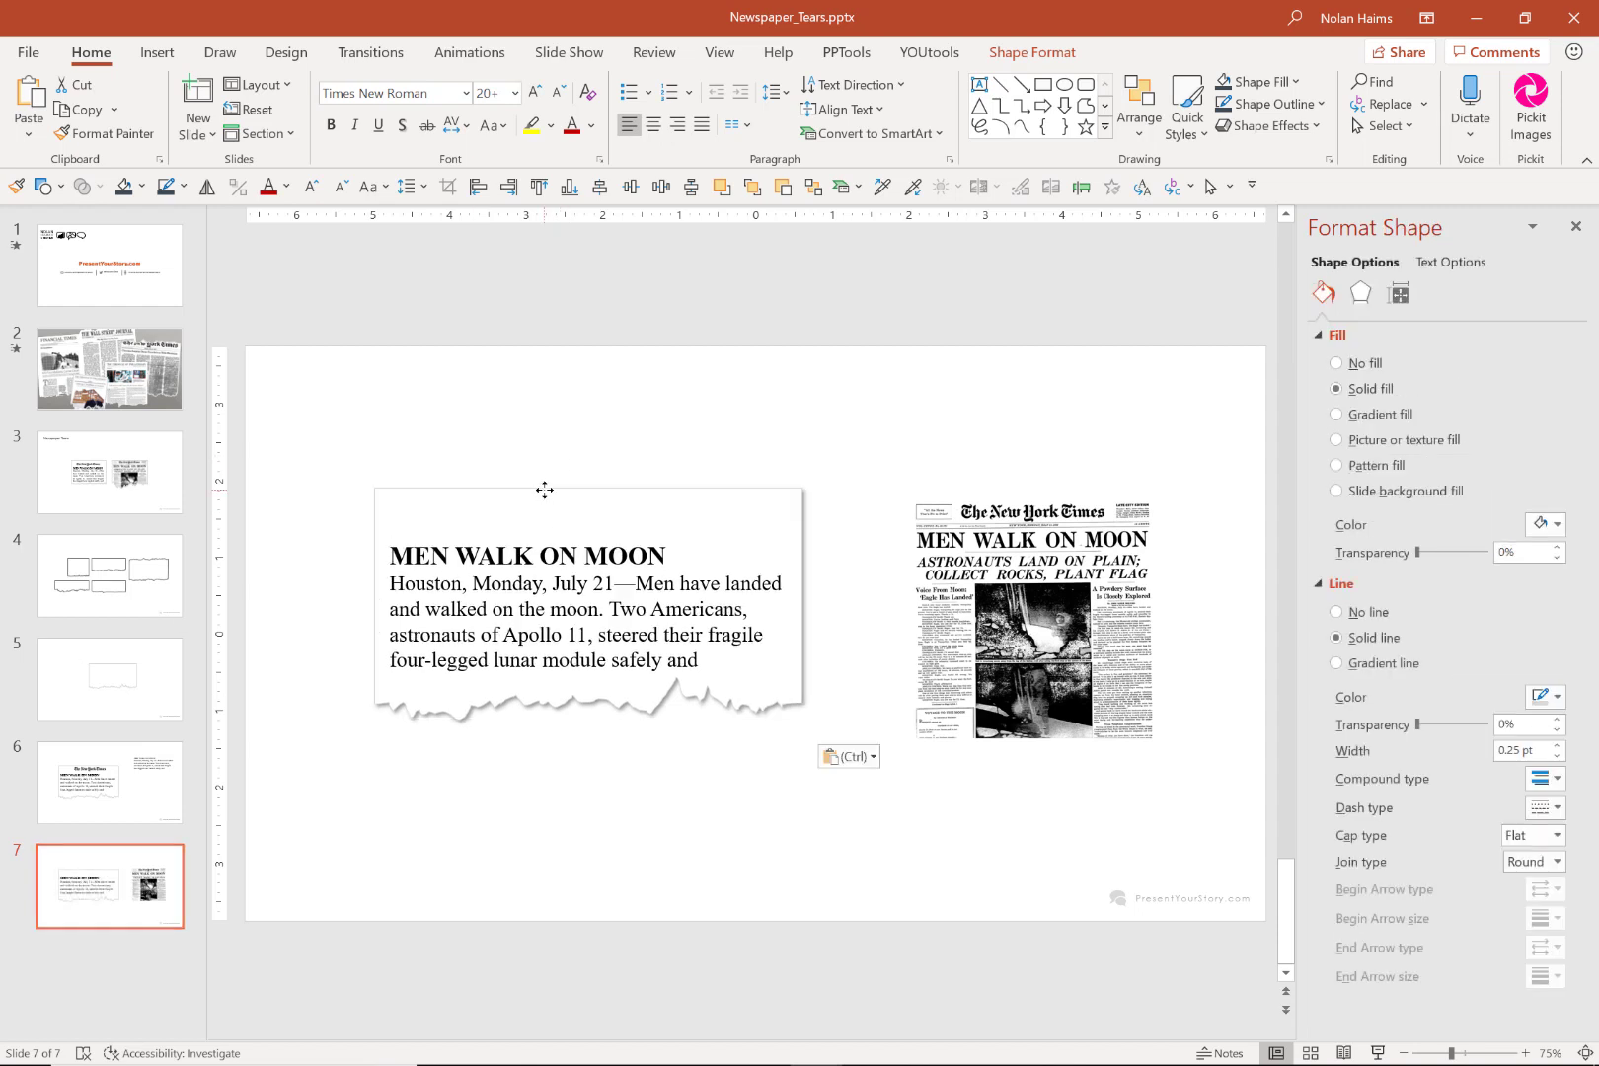
pyautogui.click(493, 587)
pyautogui.hotkey('ctrl', 'a')
pyautogui.press('Delete')
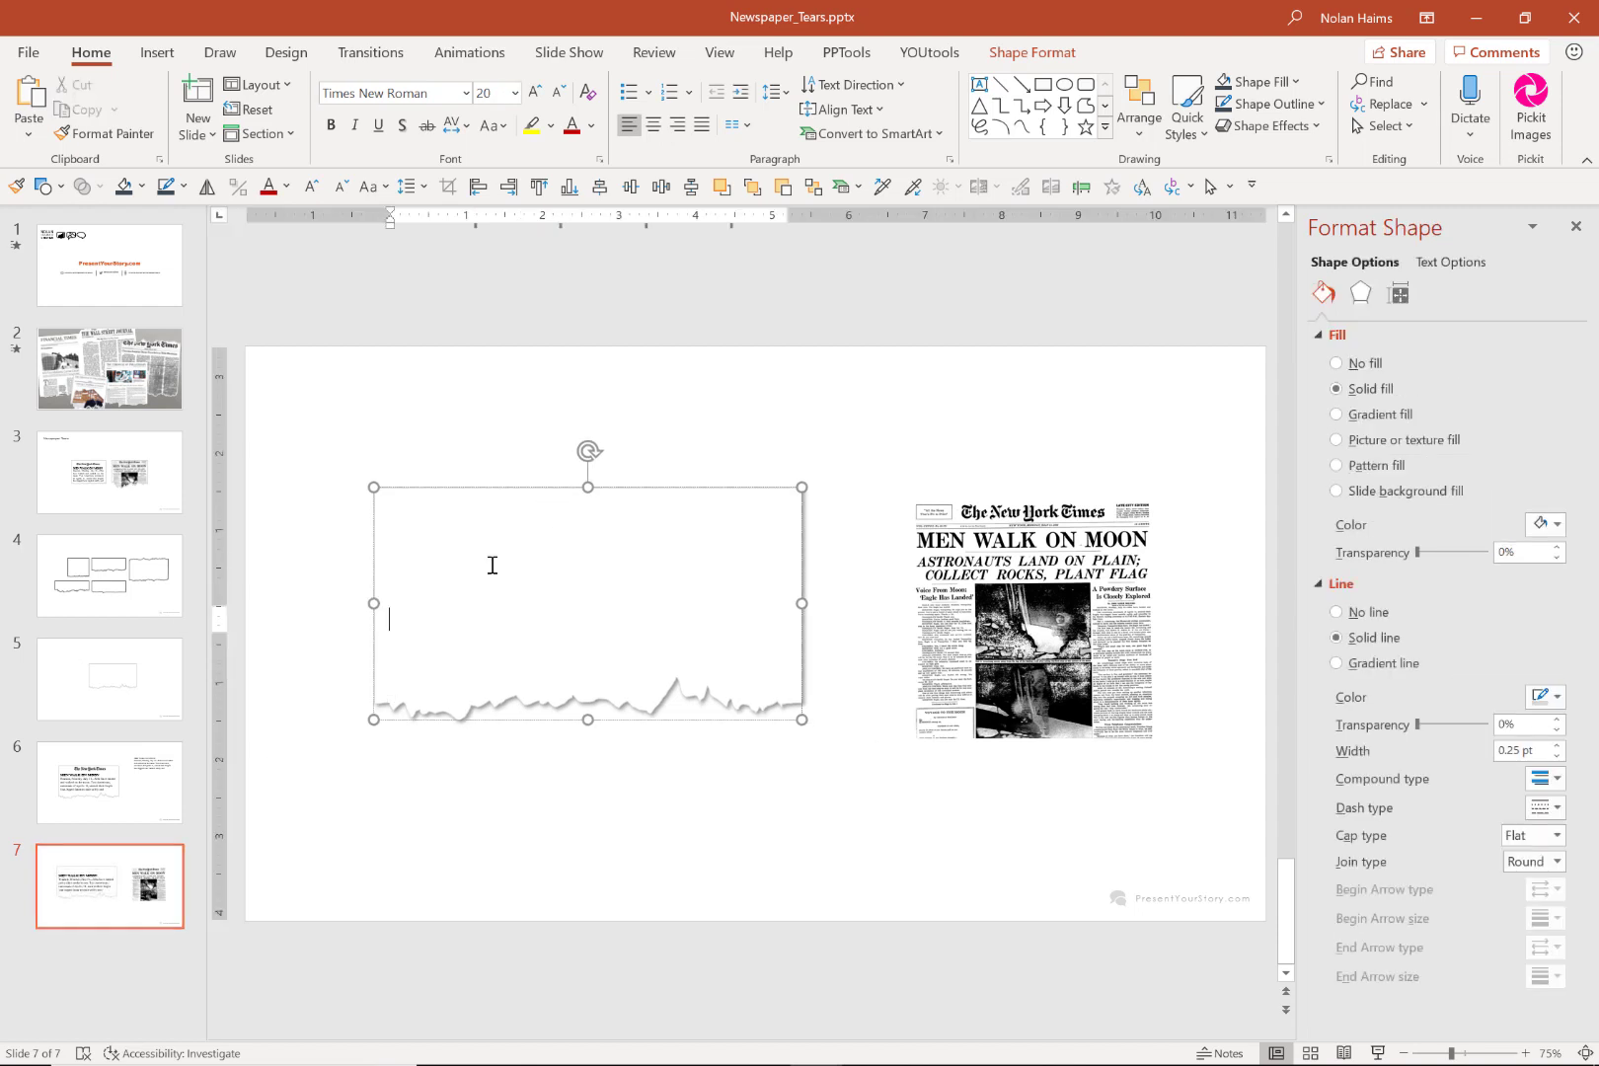
pyautogui.click(749, 438)
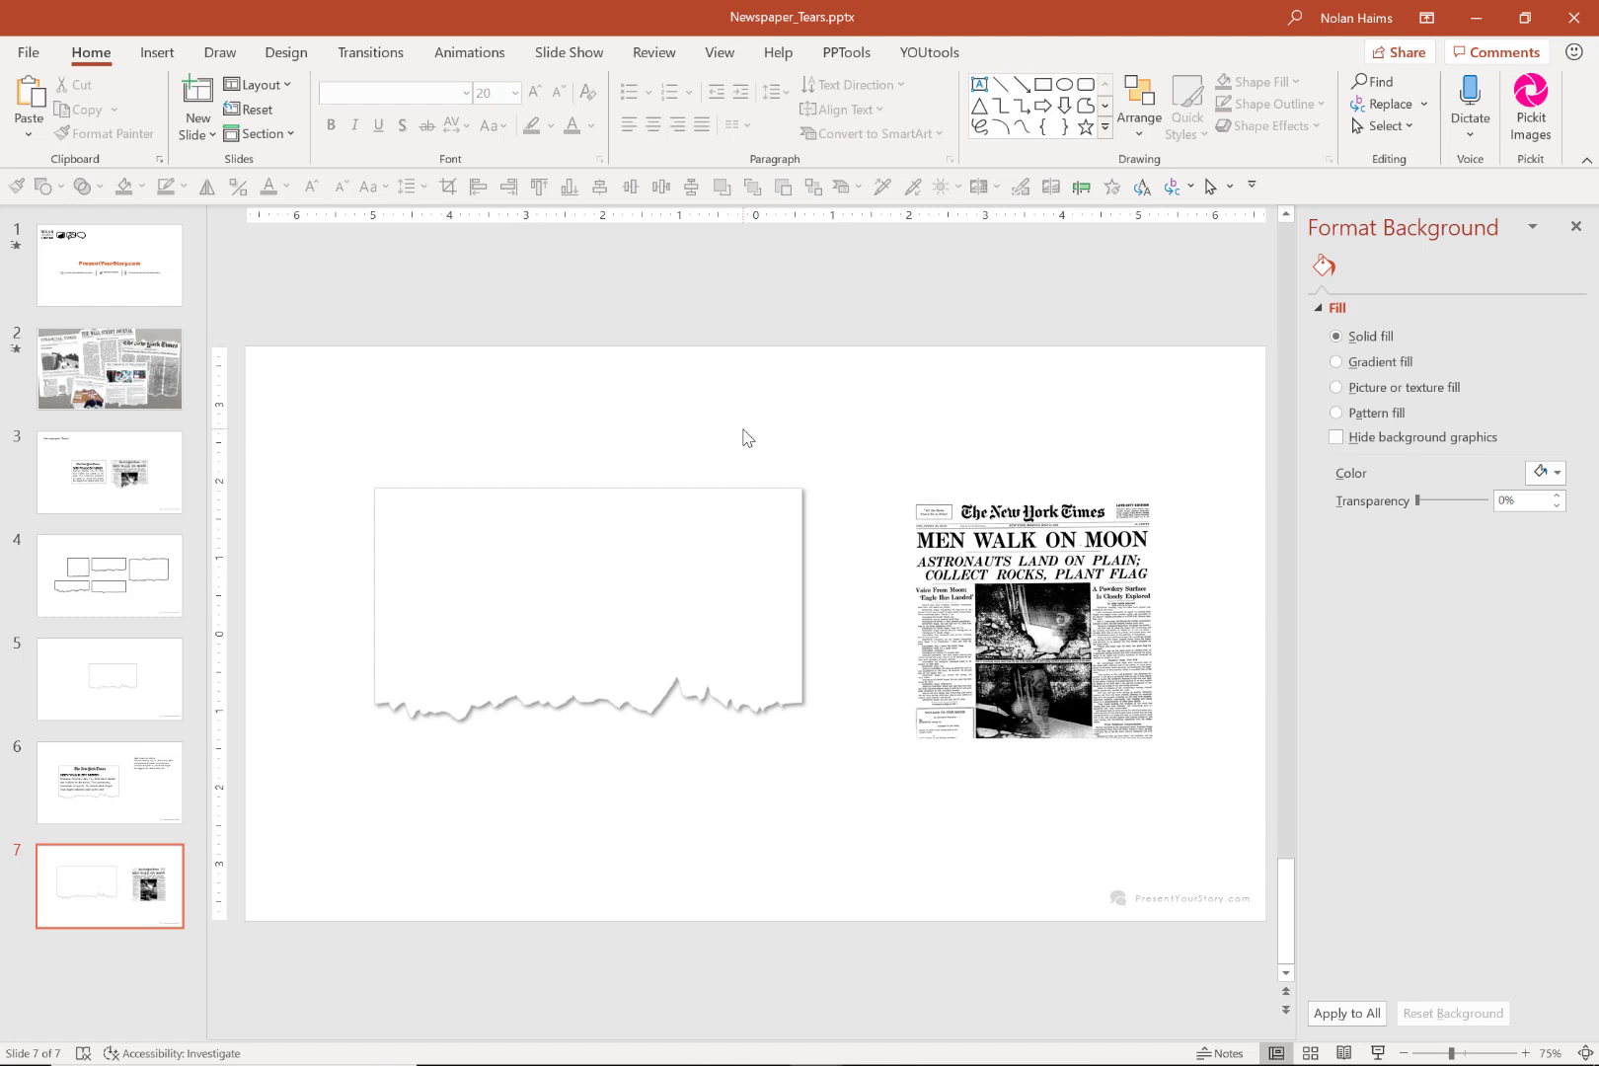
pyautogui.click(755, 508)
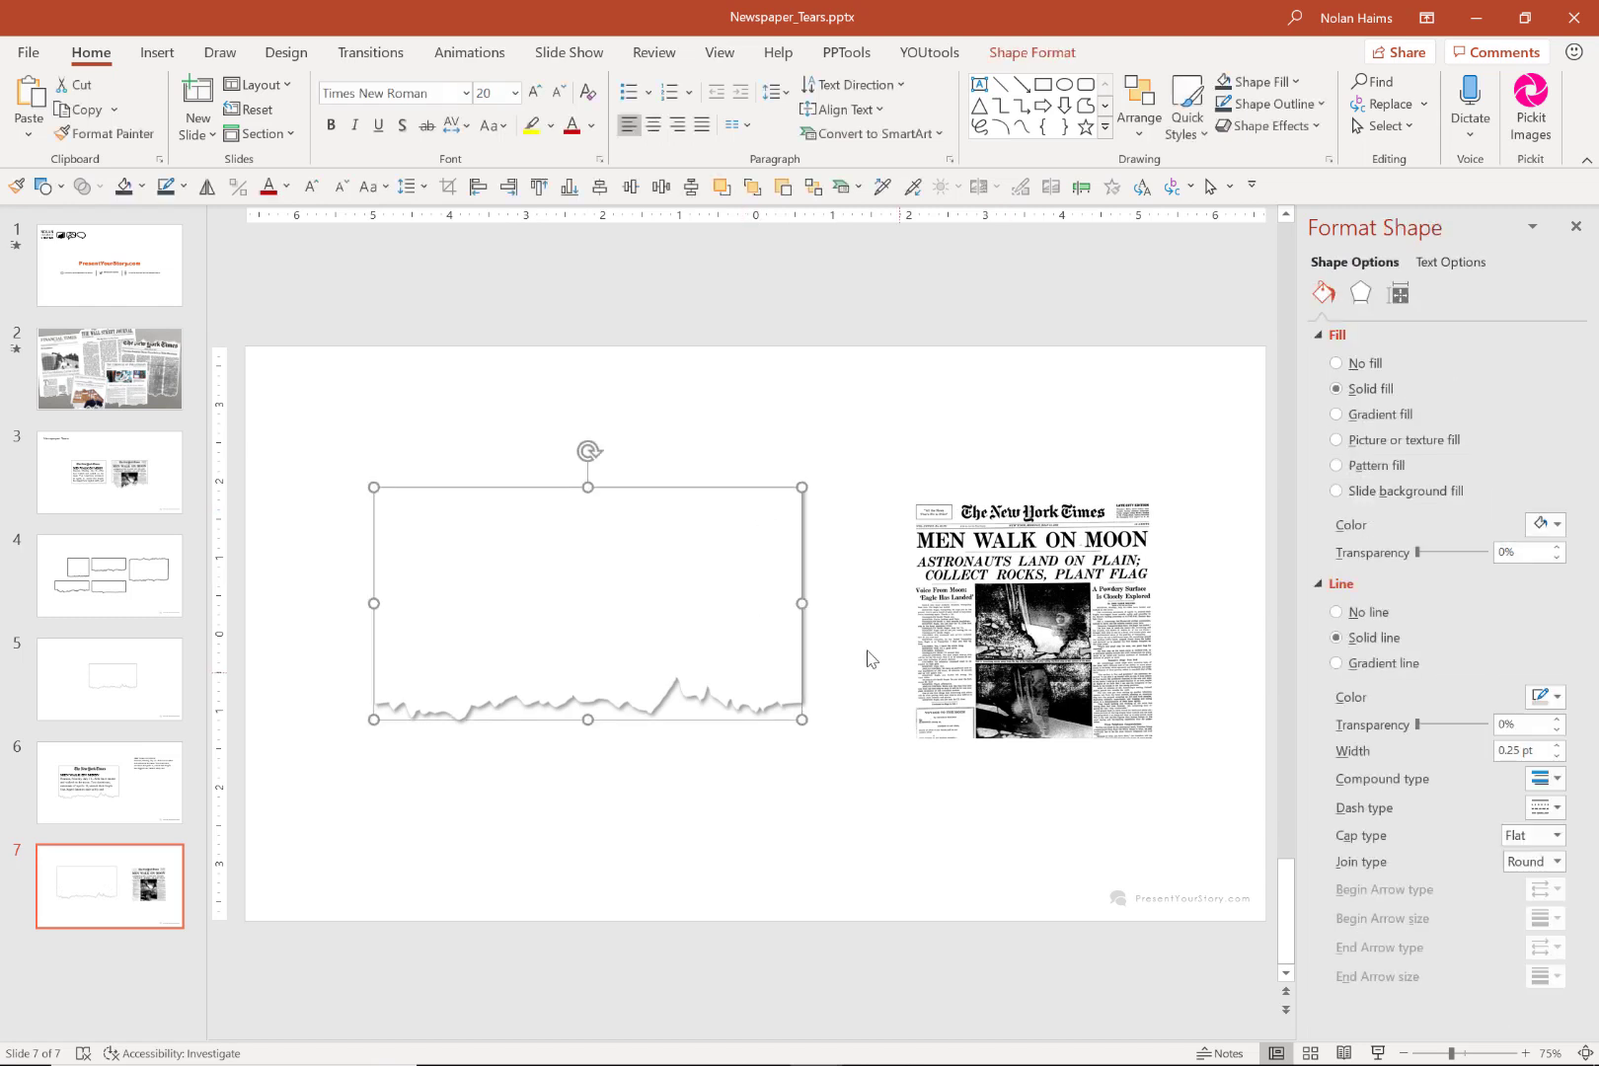
# Move the newspaper front-page image up-left and enlarge it.
pyautogui.click(1026, 621)
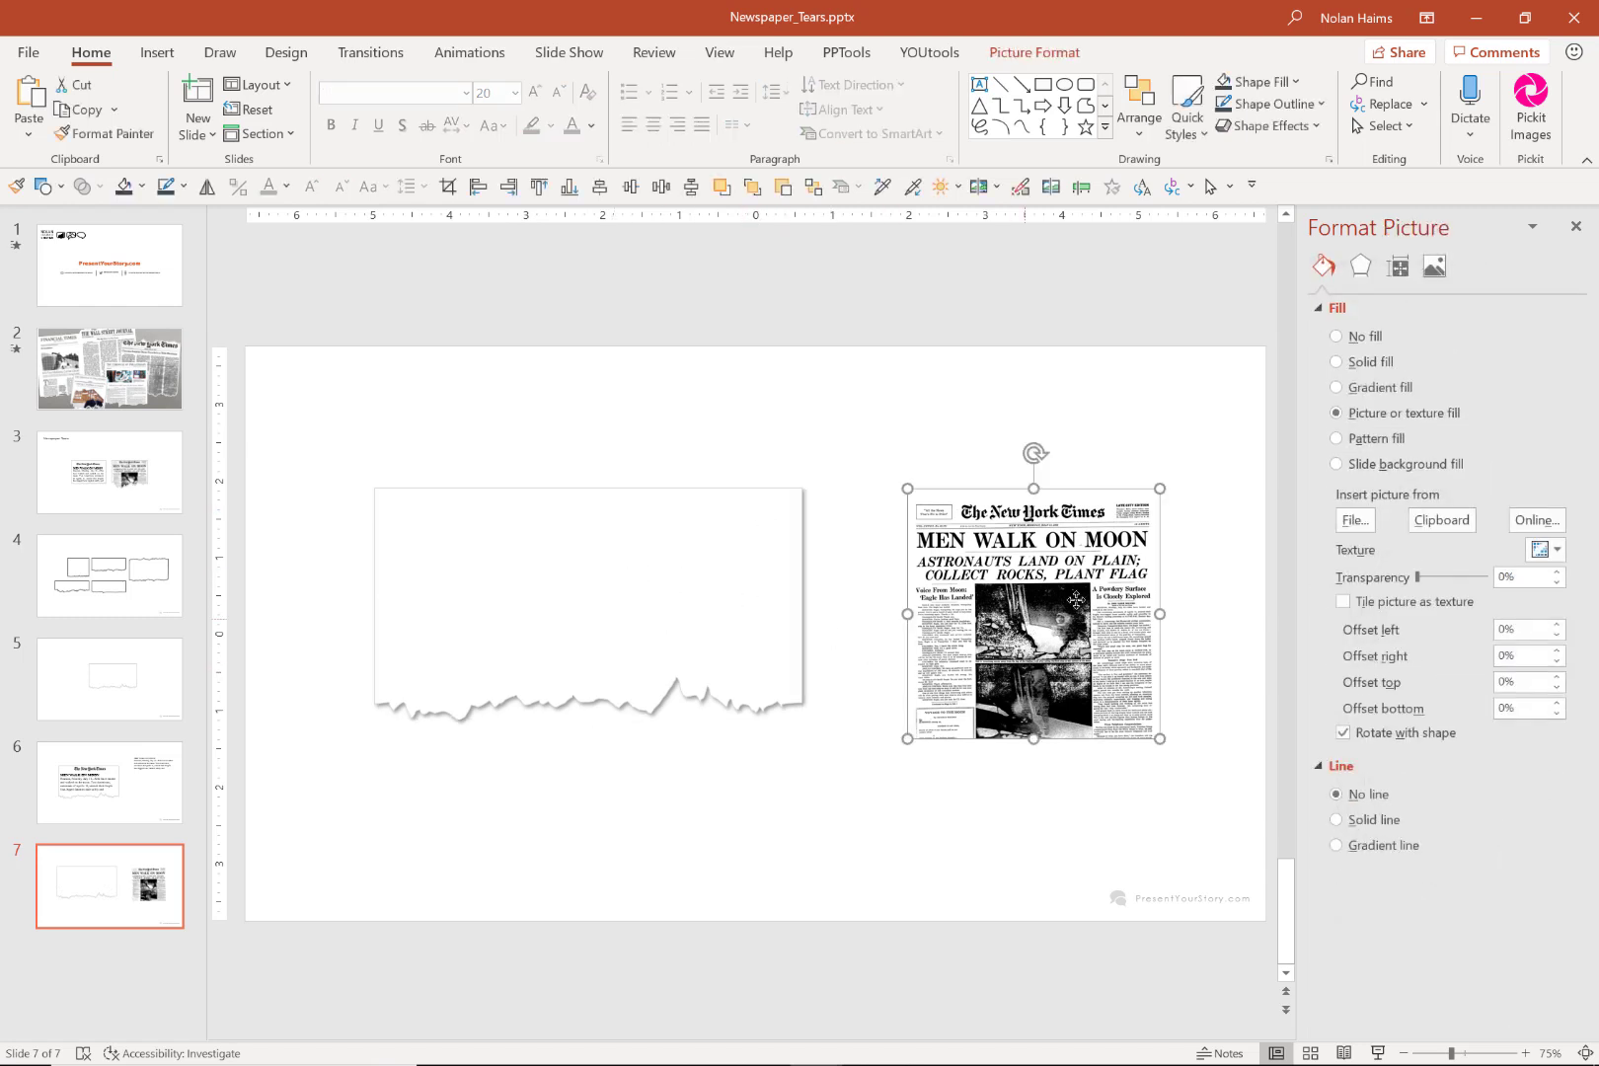
pyautogui.moveTo(1027, 622); pyautogui.dragTo(930, 550)
pyautogui.moveTo(1074, 681); pyautogui.dragTo(1163, 769)
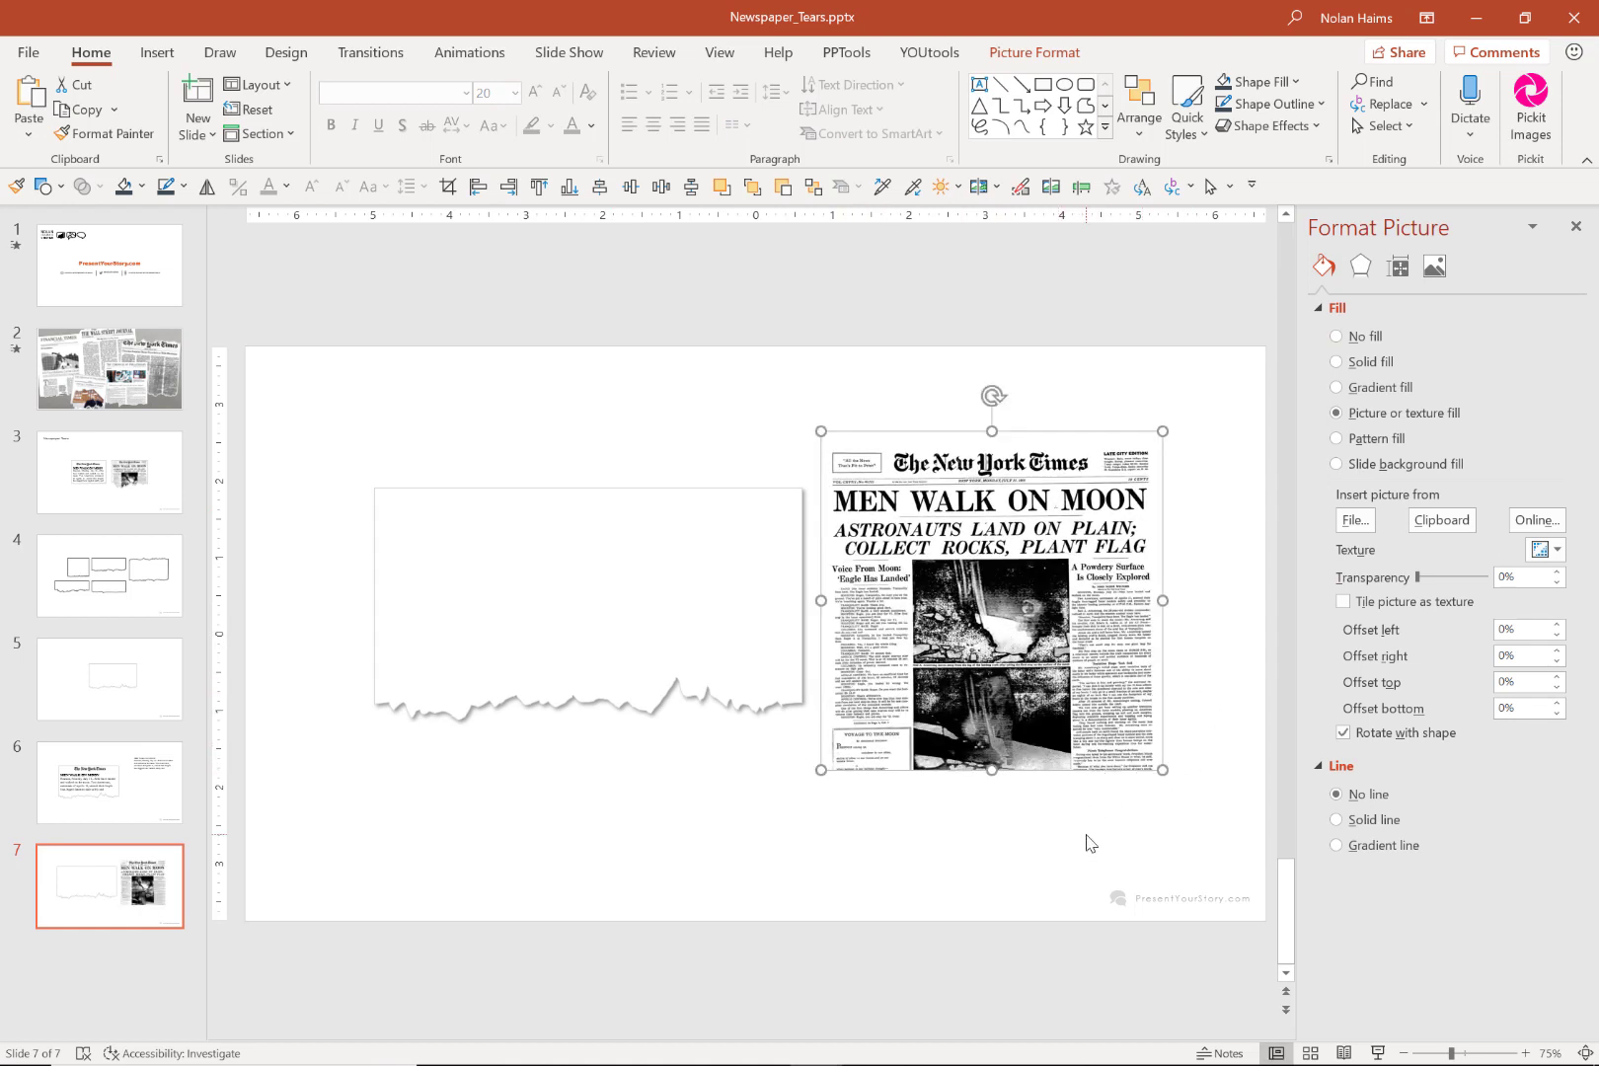
# Move the empty torn shape over the front-page picture and size it to the picture's width and height.
pyautogui.click(635, 549)
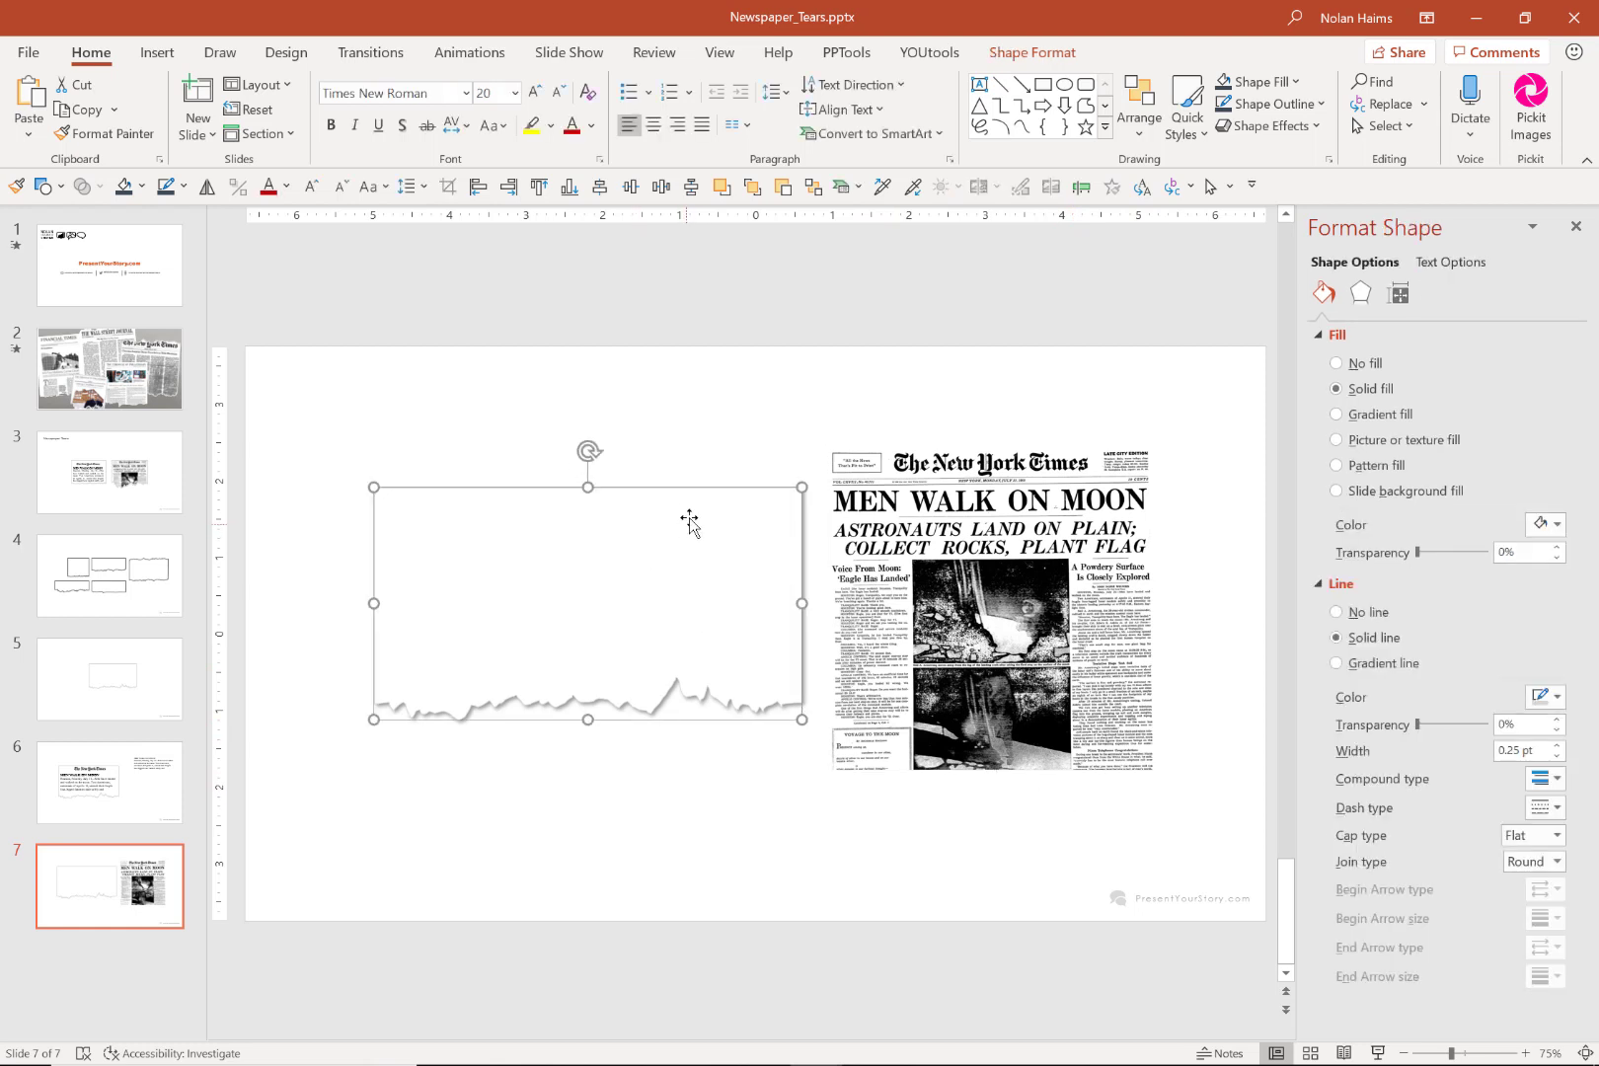
pyautogui.moveTo(690, 494); pyautogui.dragTo(650, 494)
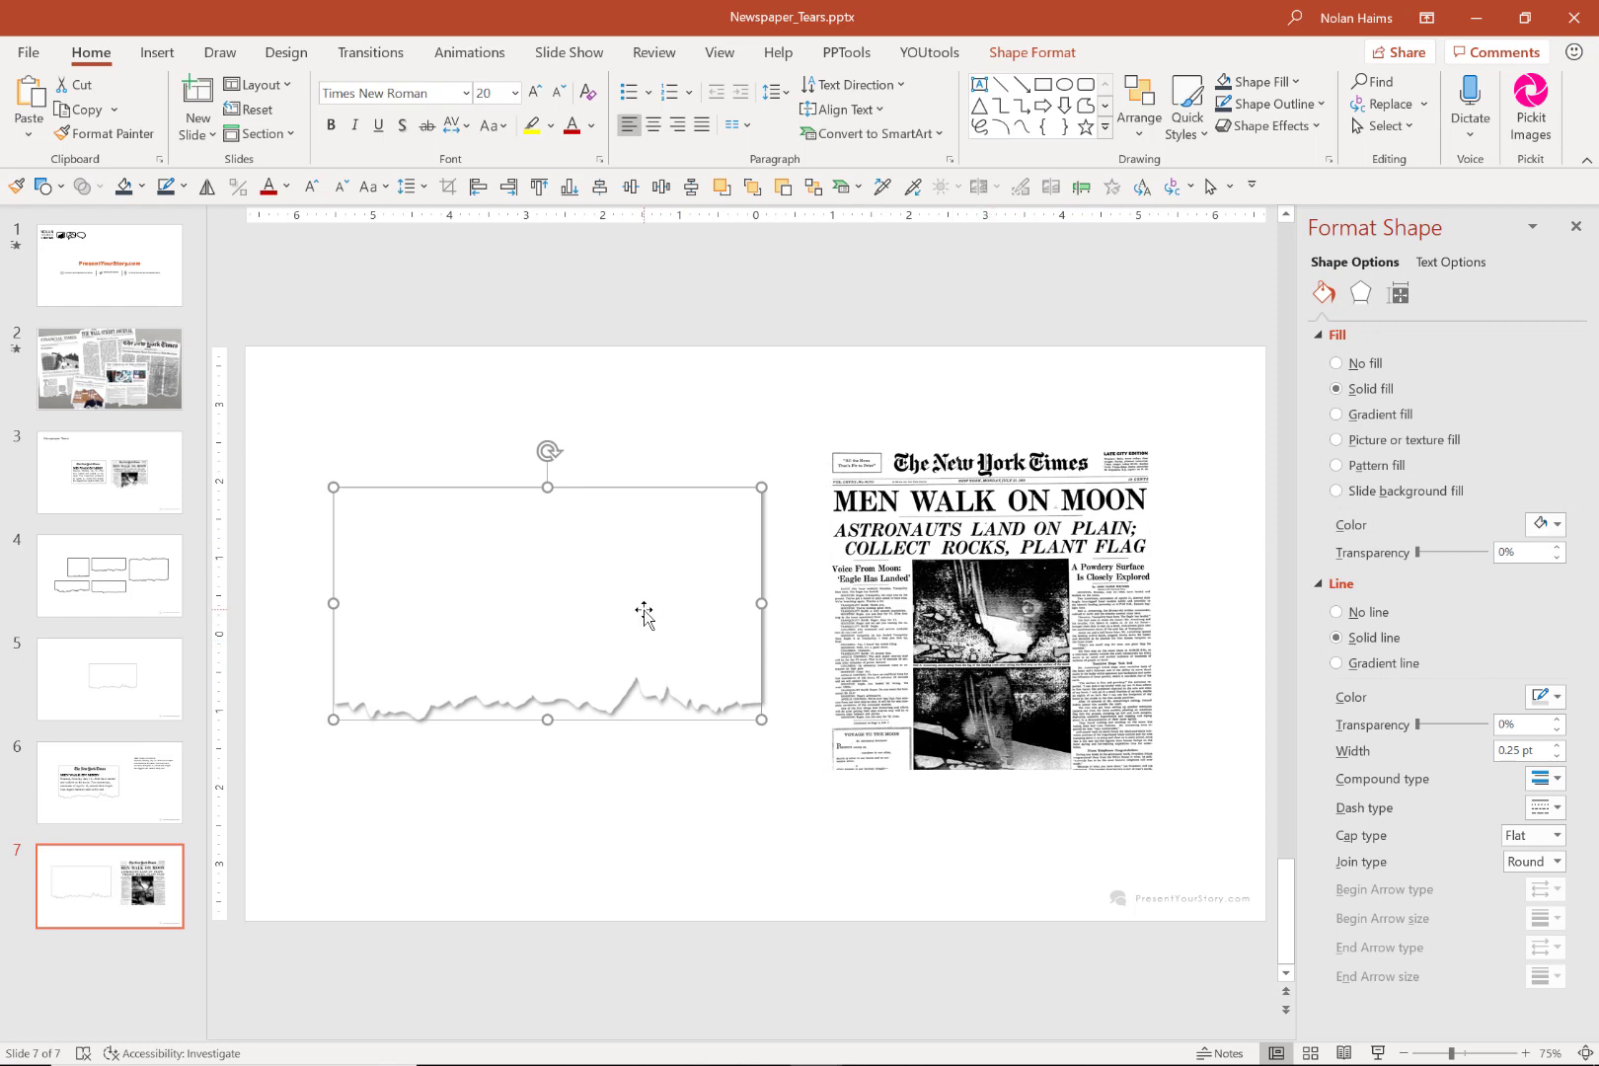
pyautogui.moveTo(642, 613); pyautogui.dragTo(1031, 575)
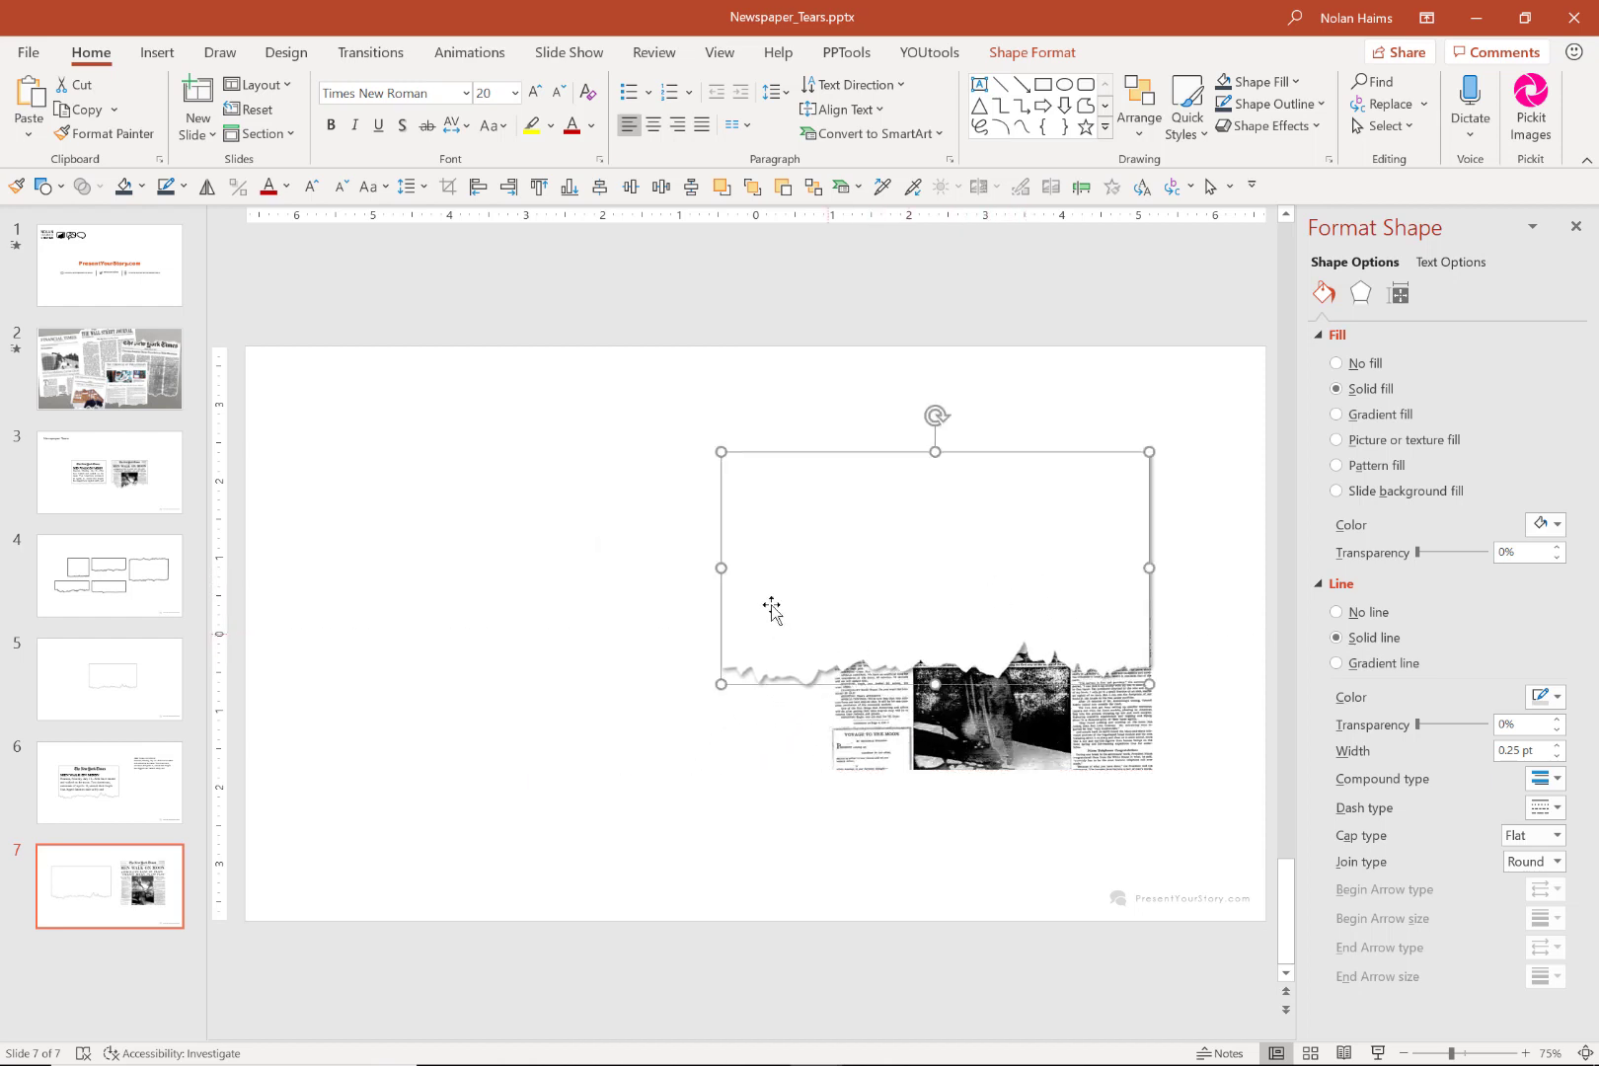
pyautogui.moveTo(721, 565); pyautogui.dragTo(834, 583)
pyautogui.moveTo(1151, 566); pyautogui.dragTo(1144, 567)
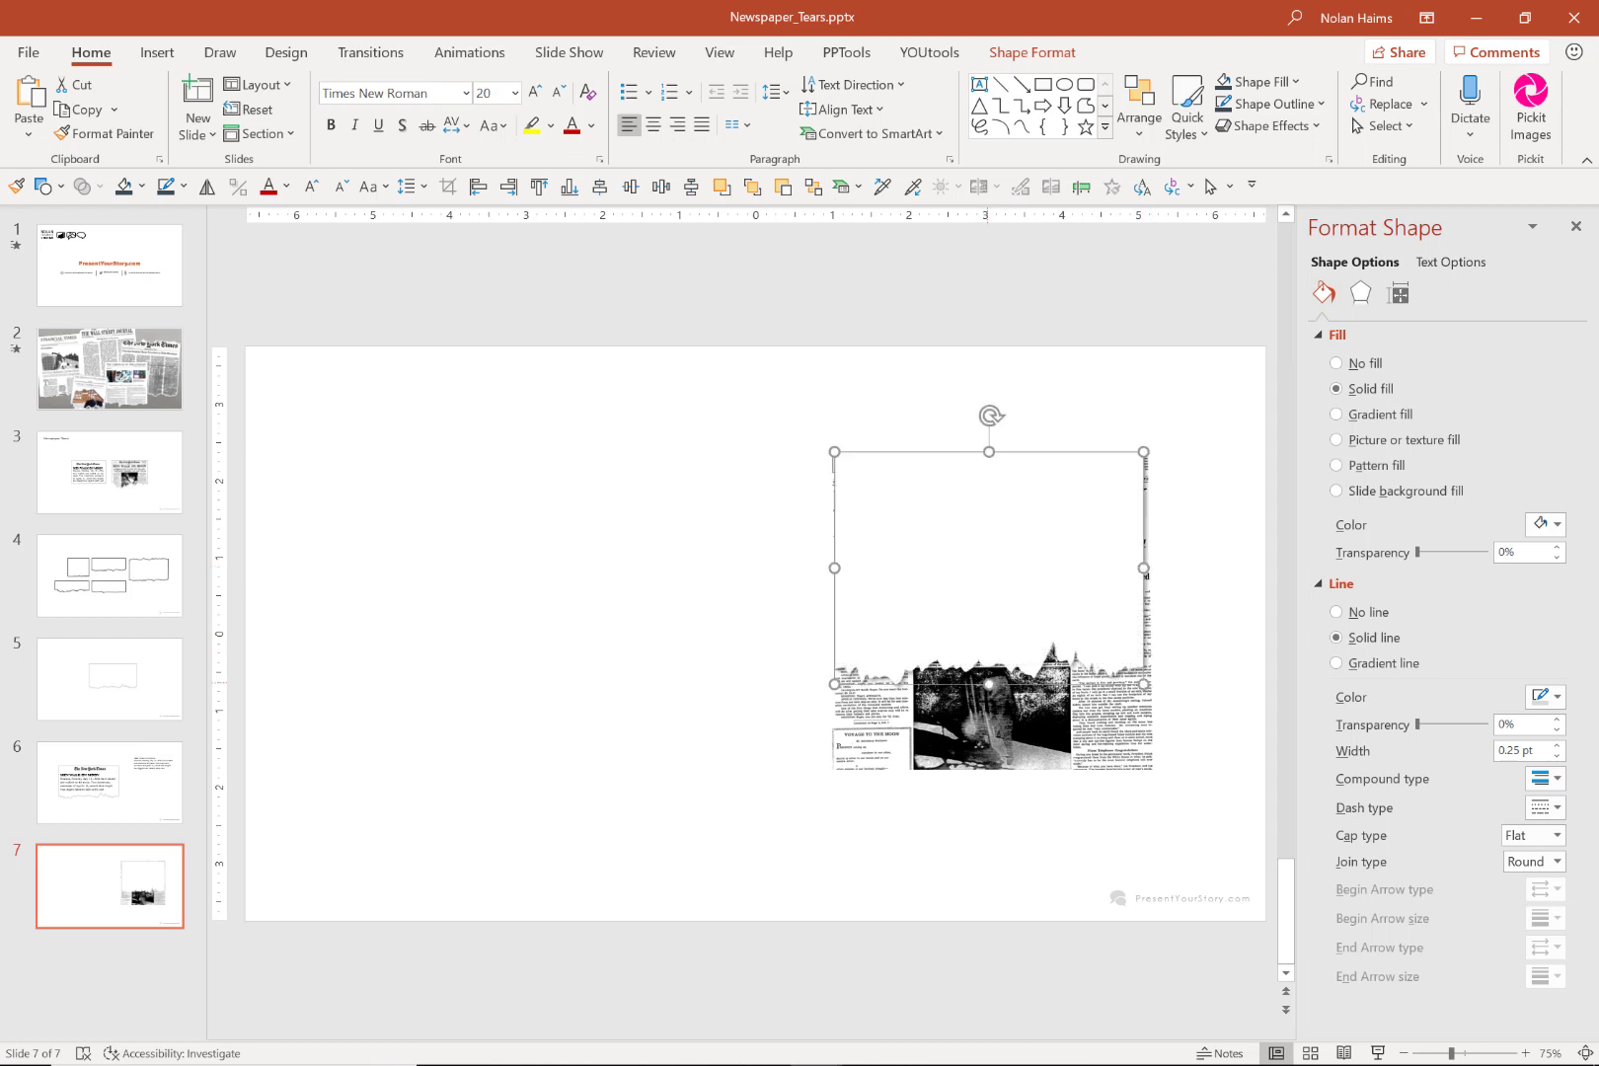
pyautogui.moveTo(988, 683); pyautogui.dragTo(988, 751)
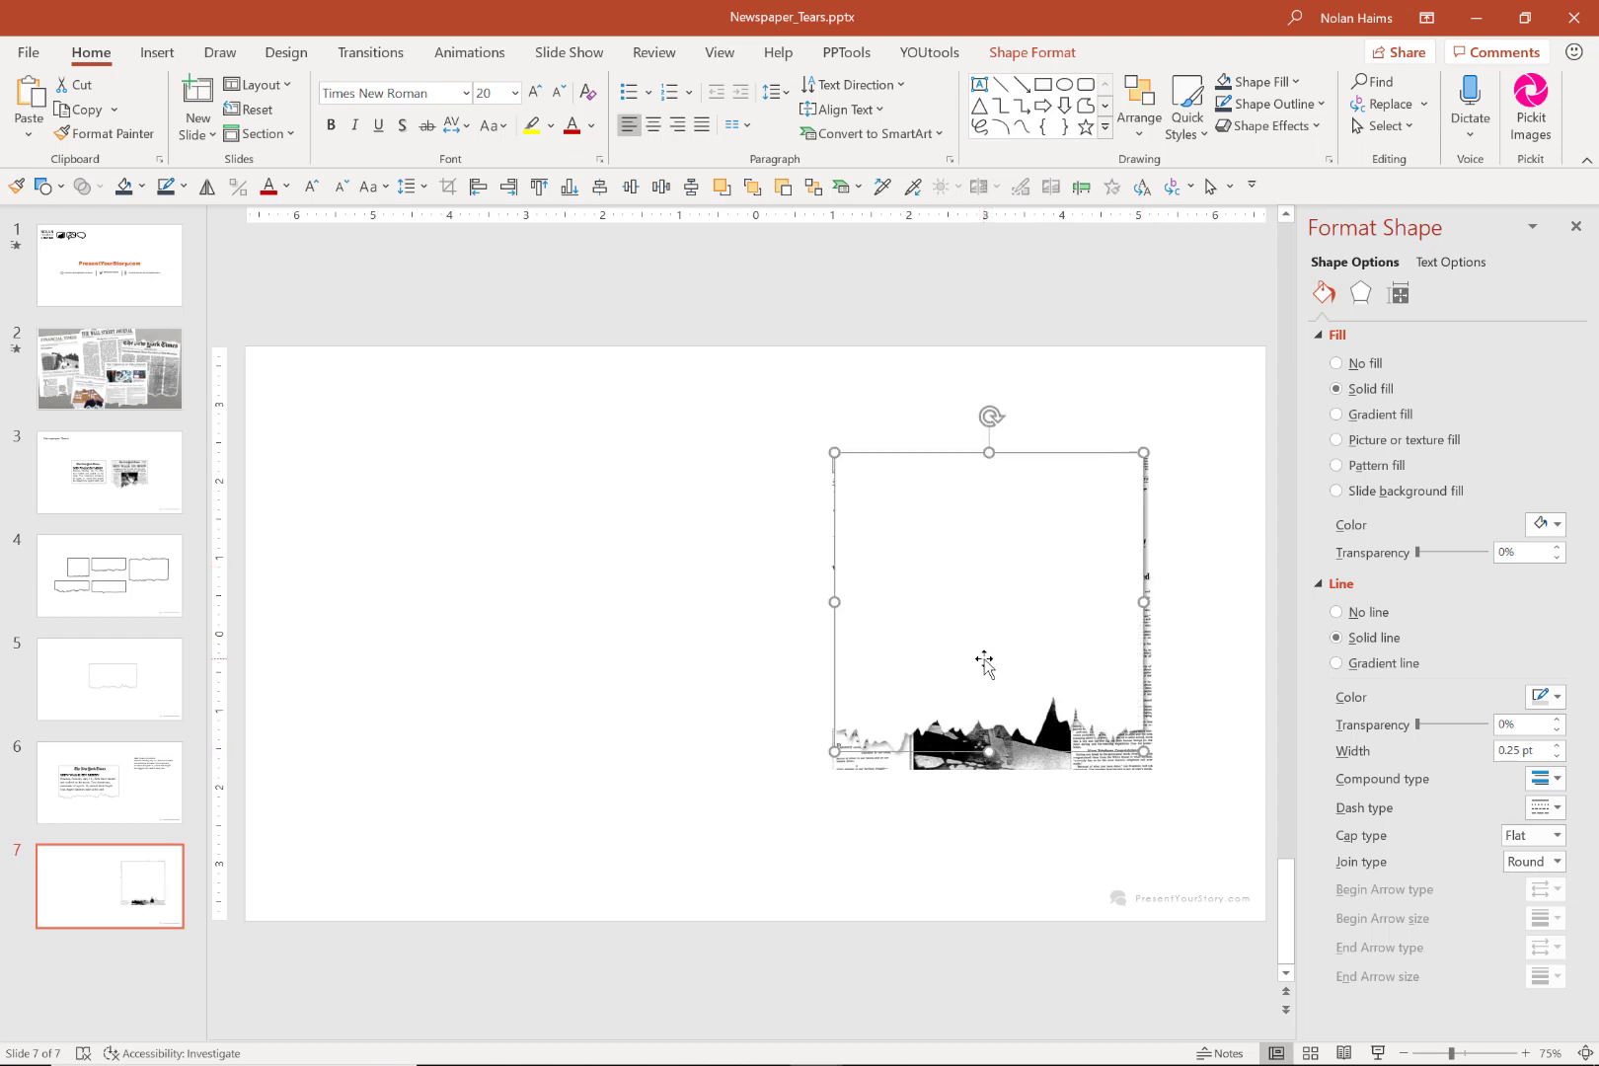
pyautogui.moveTo(984, 660); pyautogui.dragTo(985, 665)
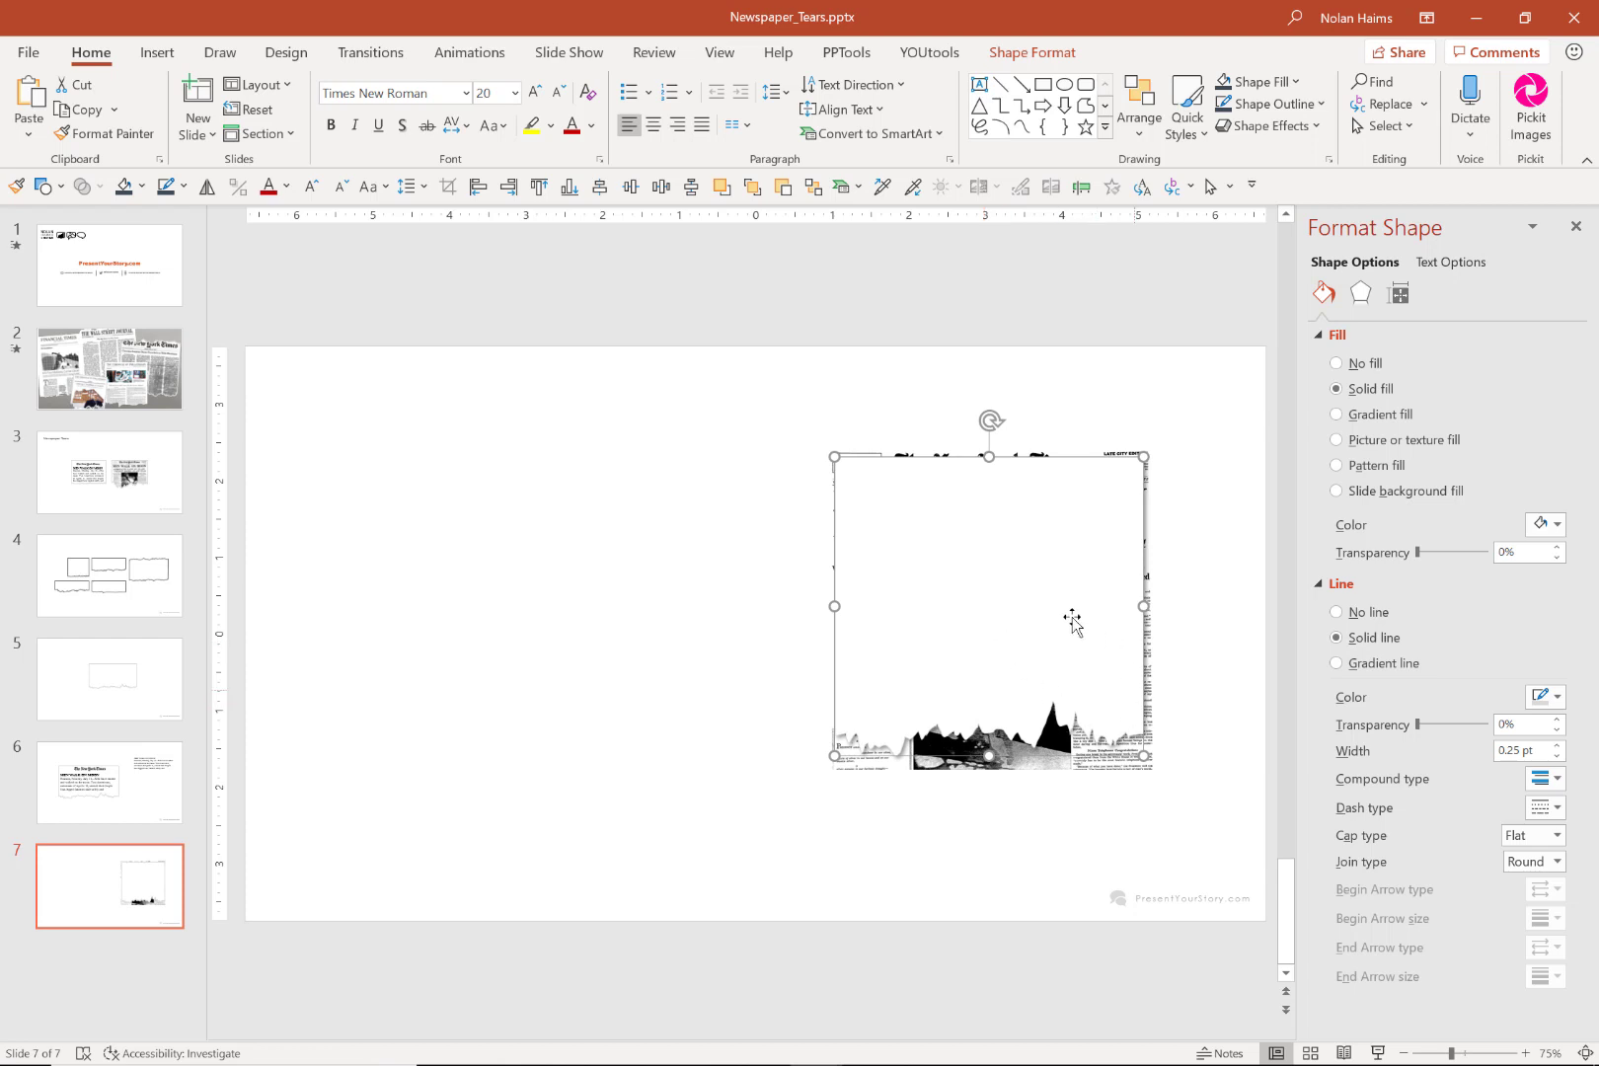
# Select the picture then the torn shape and apply Merge Shapes > Intersect.
pyautogui.click(1121, 774)
pyautogui.click(1041, 572)
pyautogui.click(1112, 770)
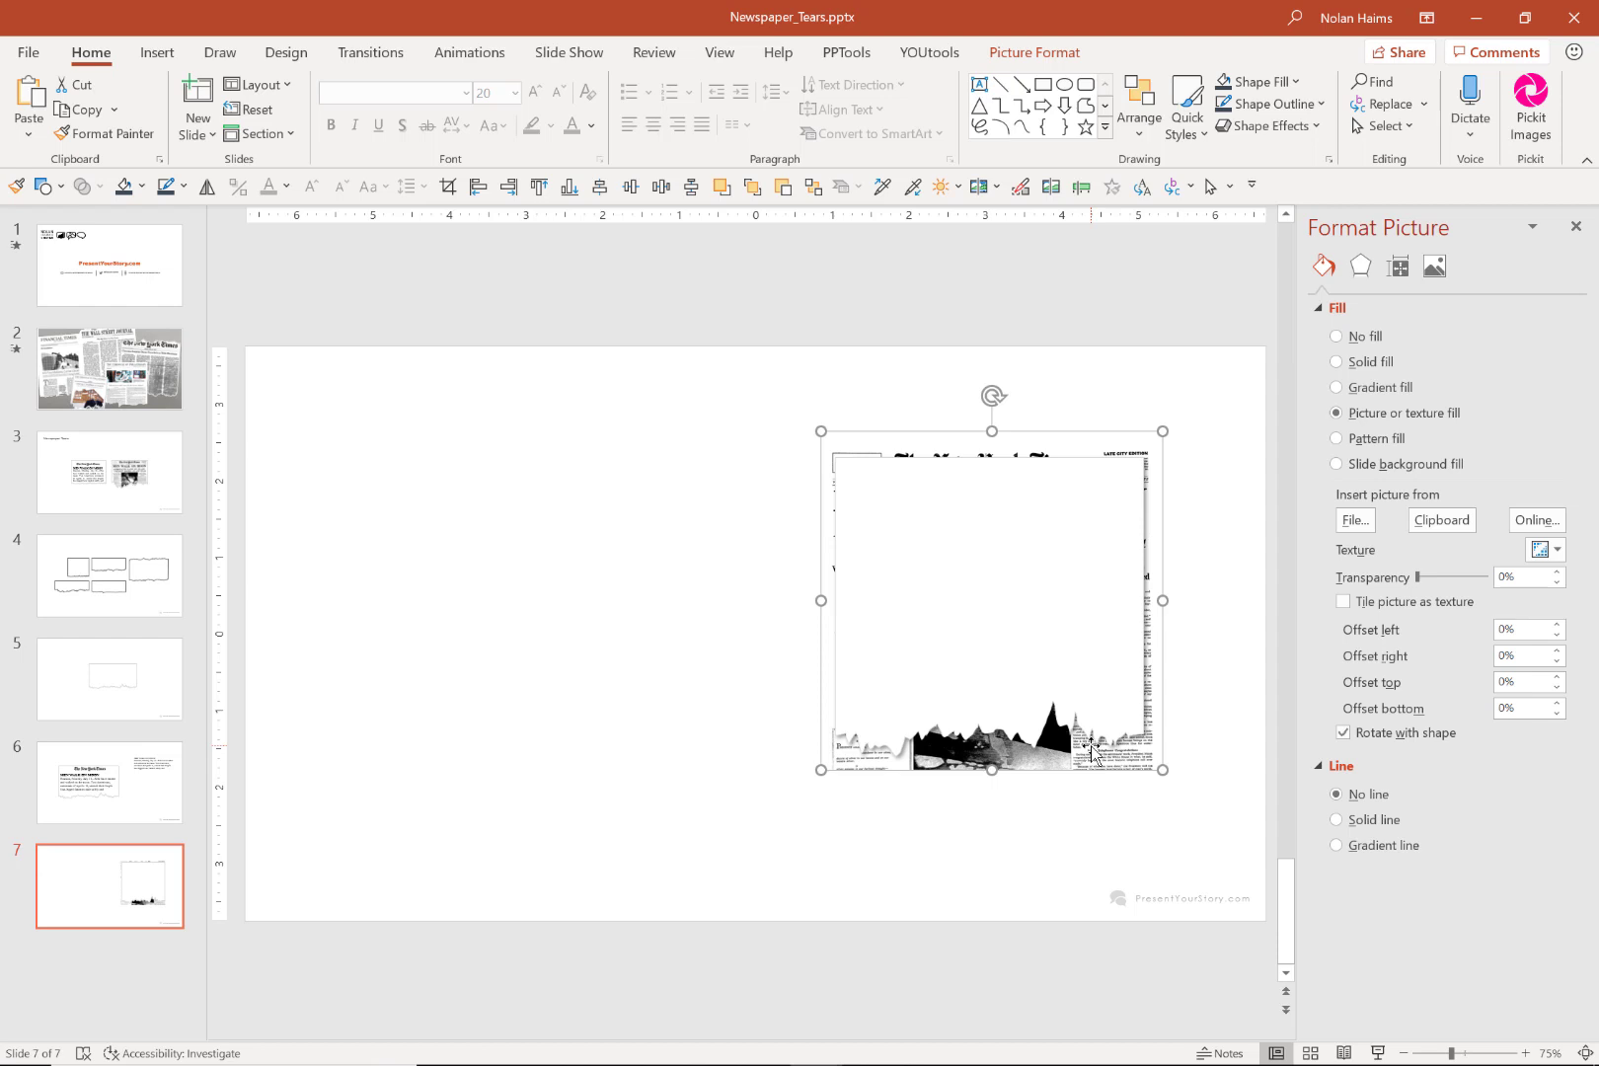
pyautogui.keyDown('shift'); pyautogui.click(1054, 632); pyautogui.keyUp('shift')
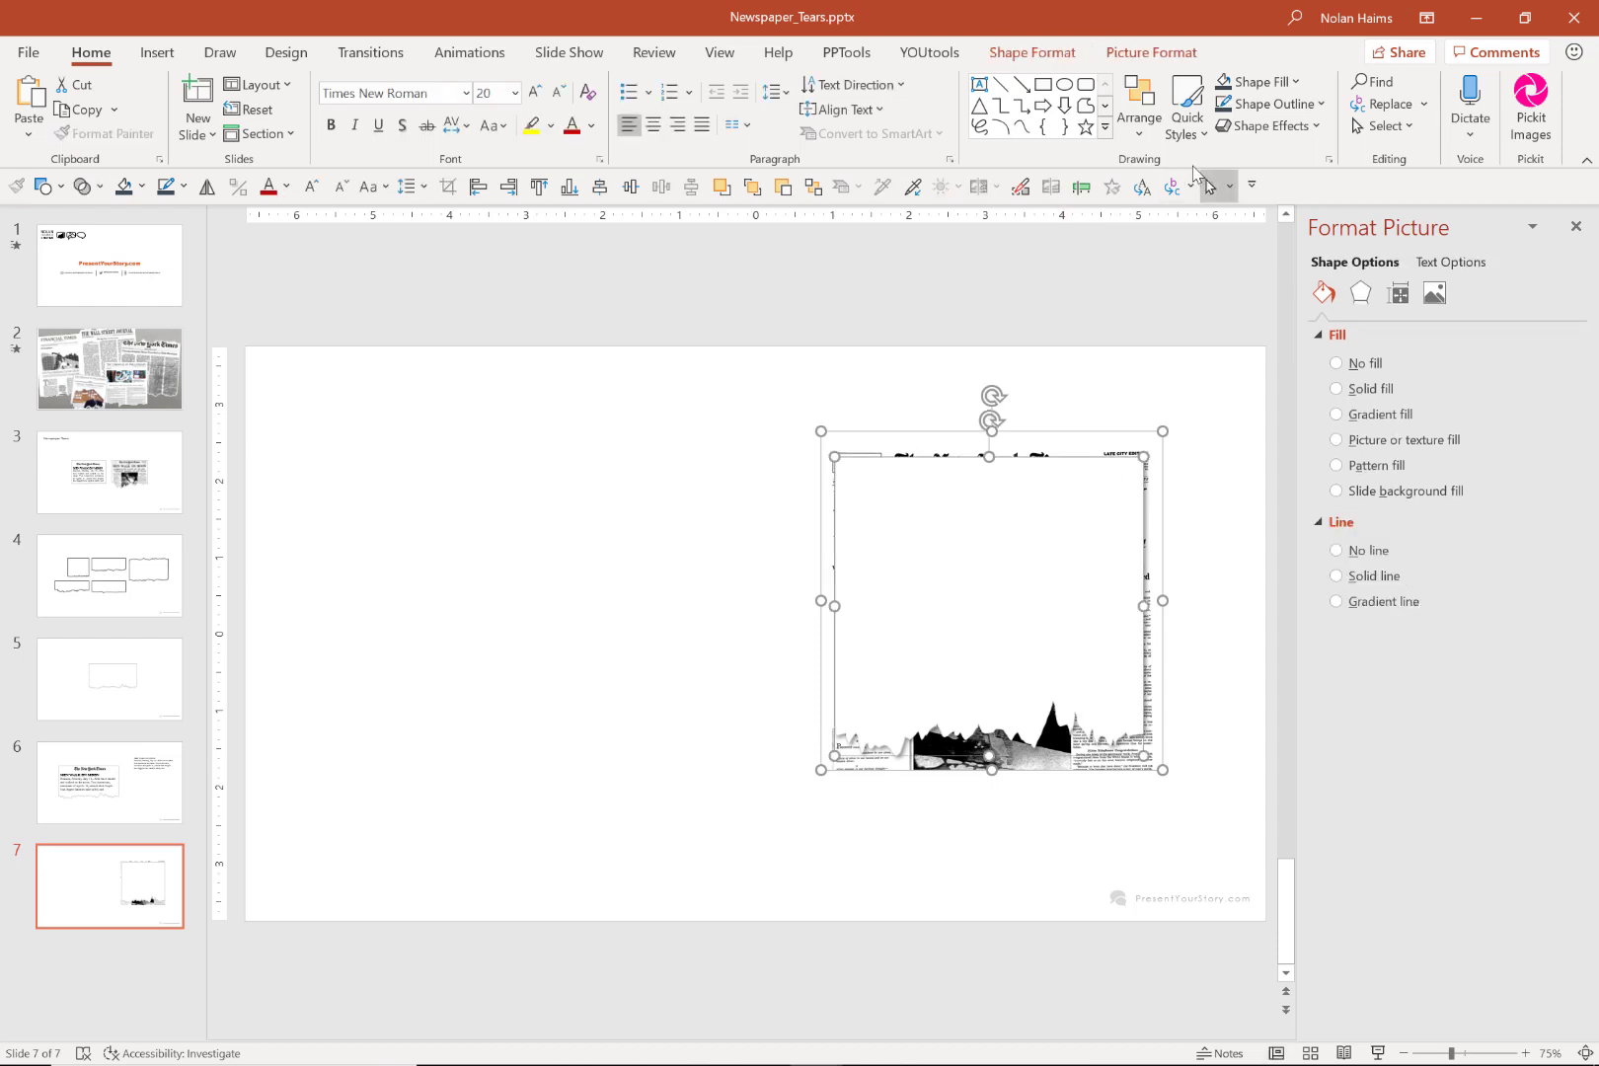
pyautogui.click(1153, 54)
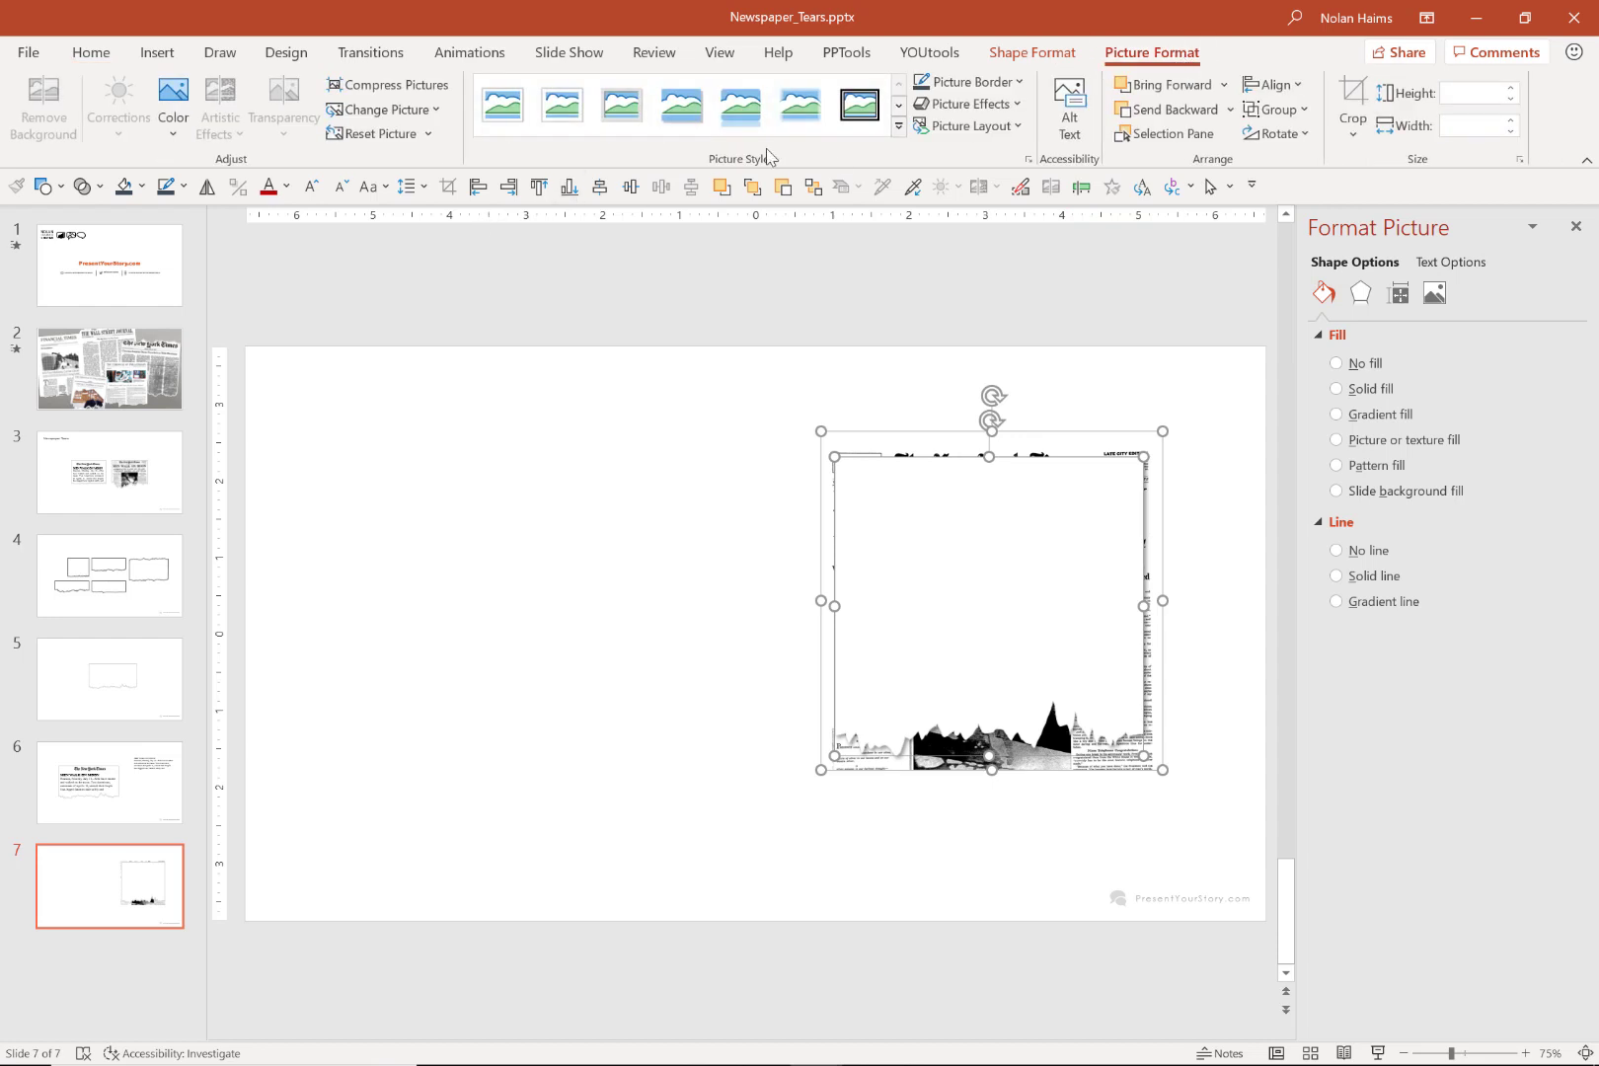
pyautogui.click(1032, 54)
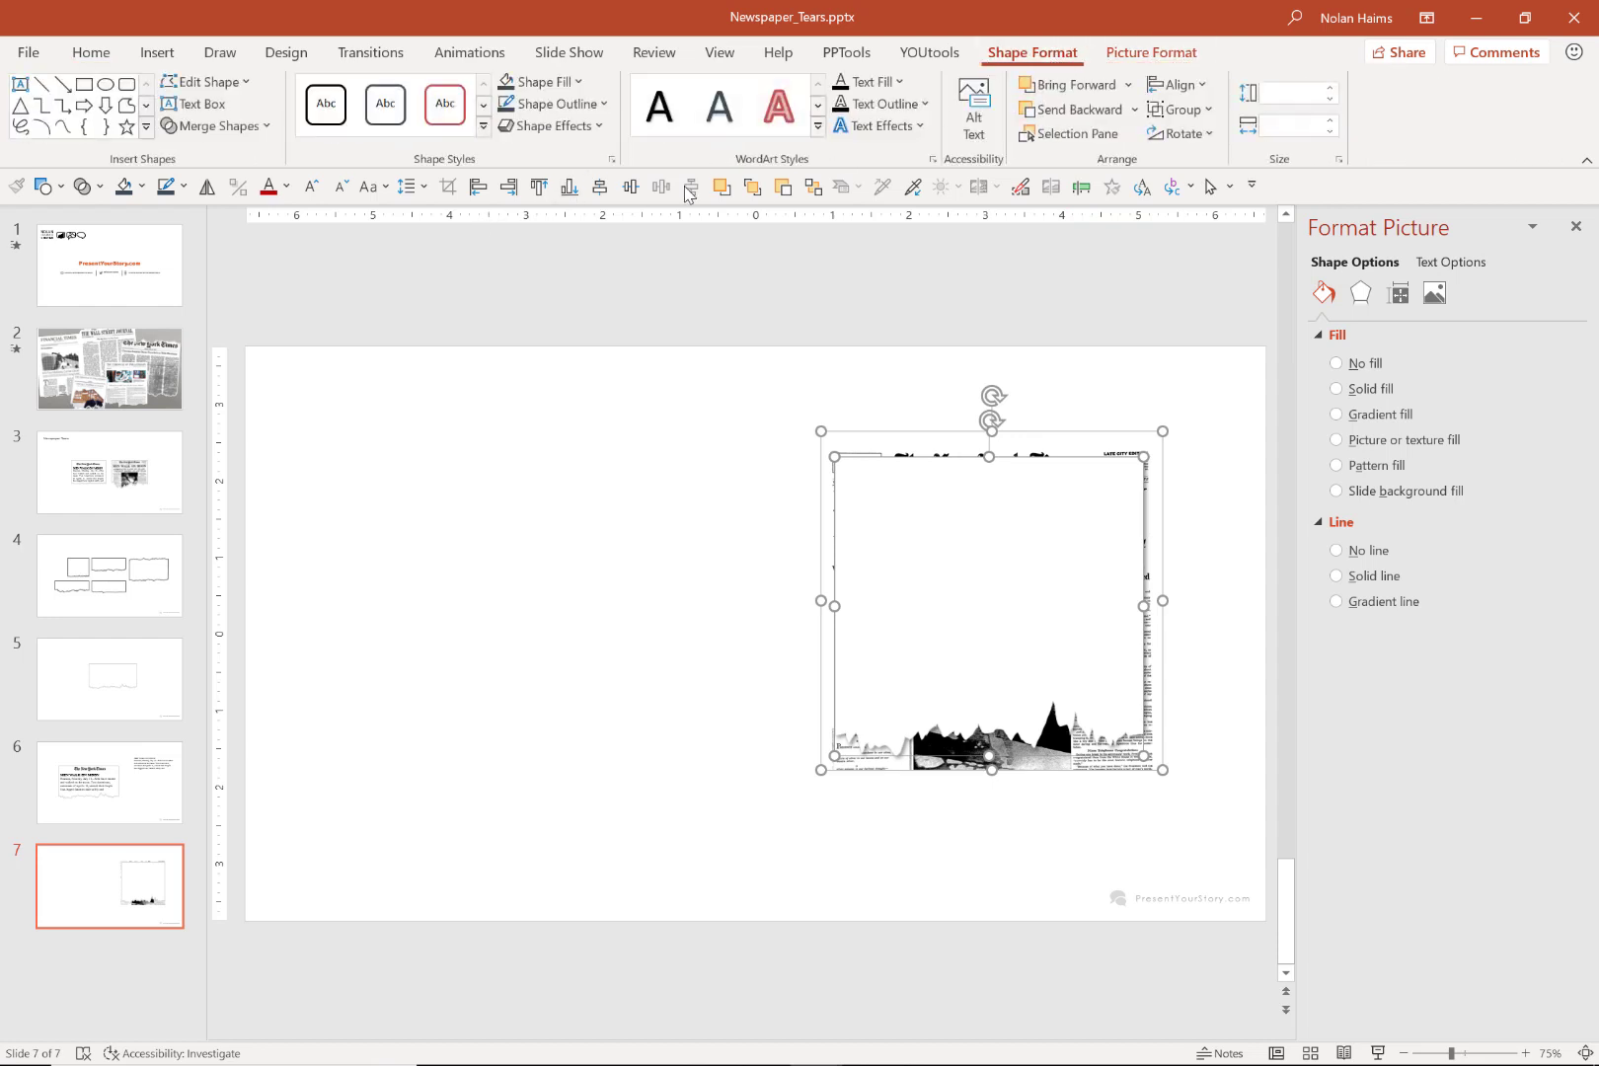
pyautogui.click(268, 126)
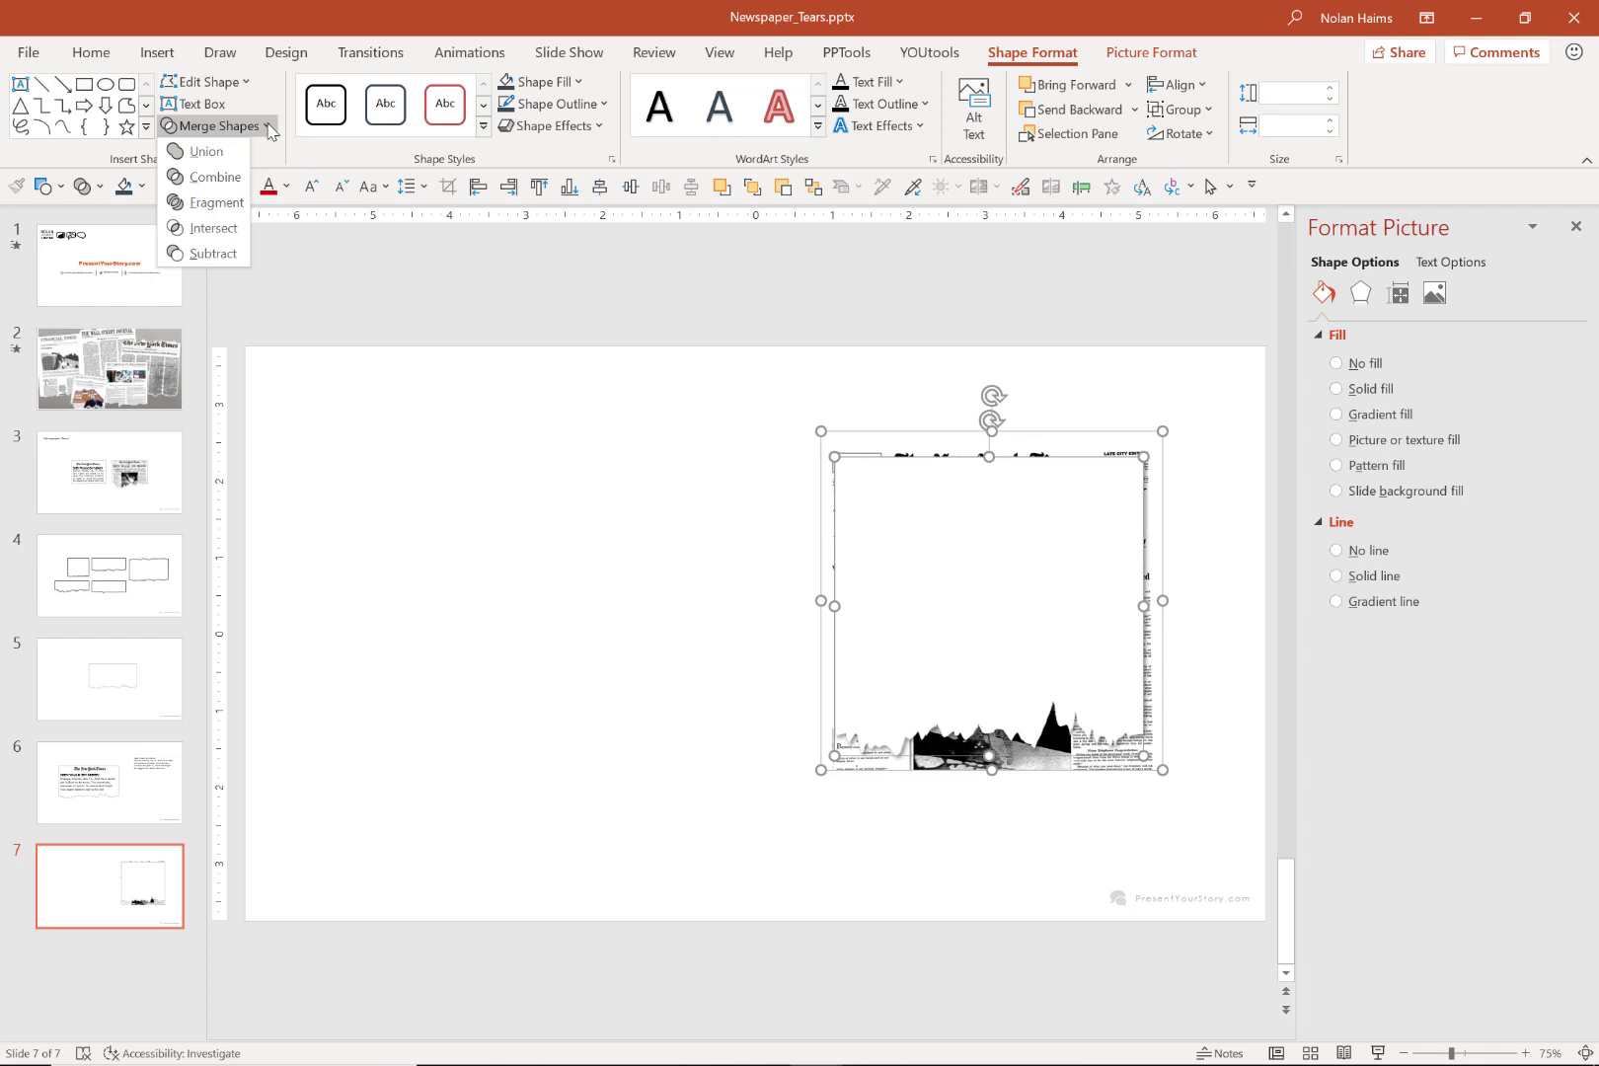
pyautogui.click(227, 228)
pyautogui.click(621, 525)
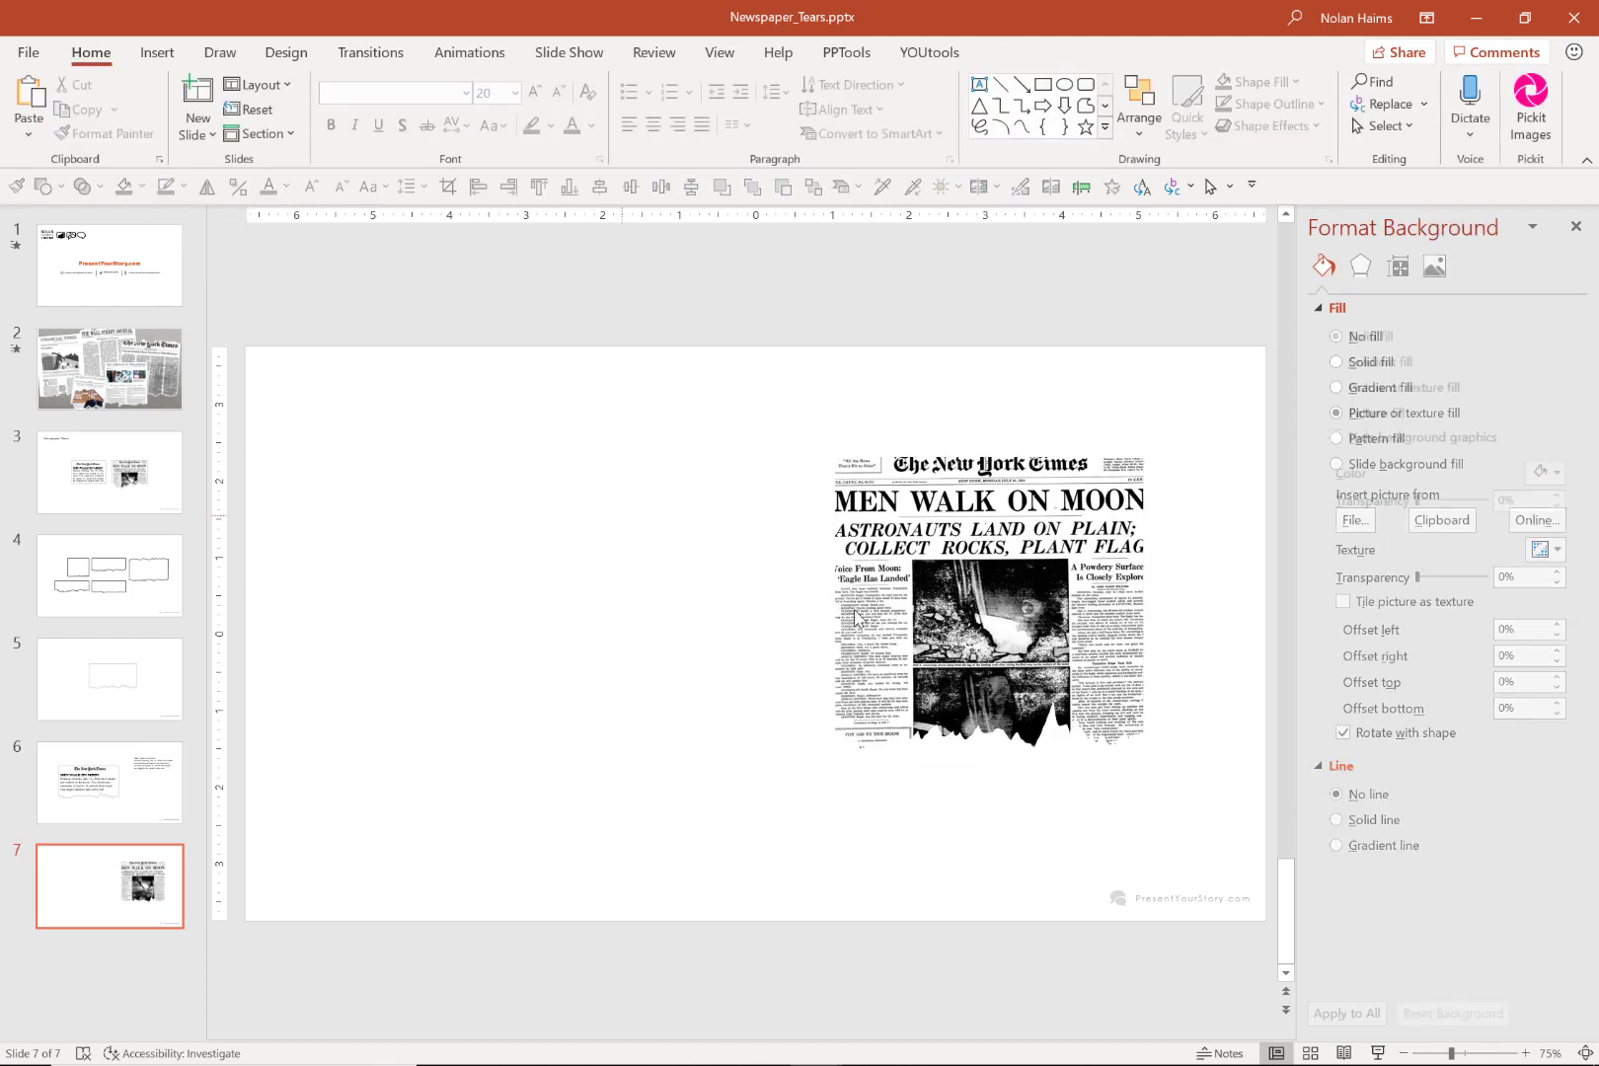
pyautogui.click(942, 582)
# Move the torn picture toward the centre, give it an outer drop shadow, and start cropping.
pyautogui.moveTo(942, 582); pyautogui.dragTo(710, 541)
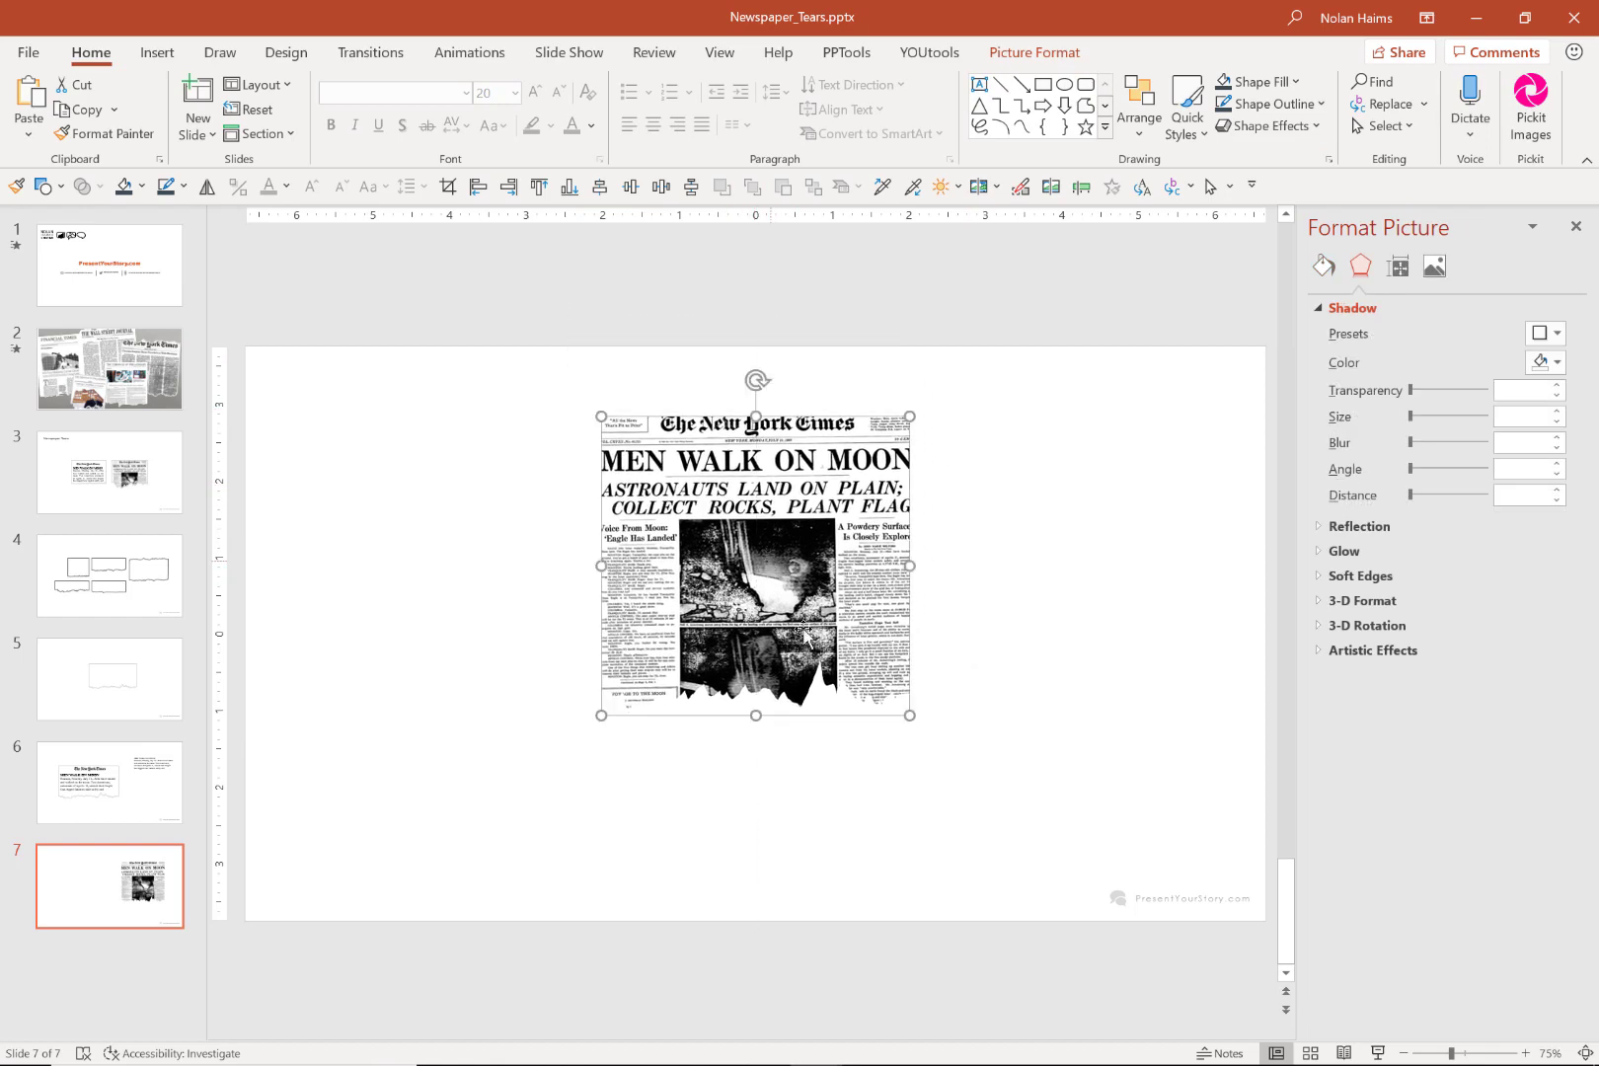
pyautogui.click(1557, 335)
pyautogui.click(1442, 495)
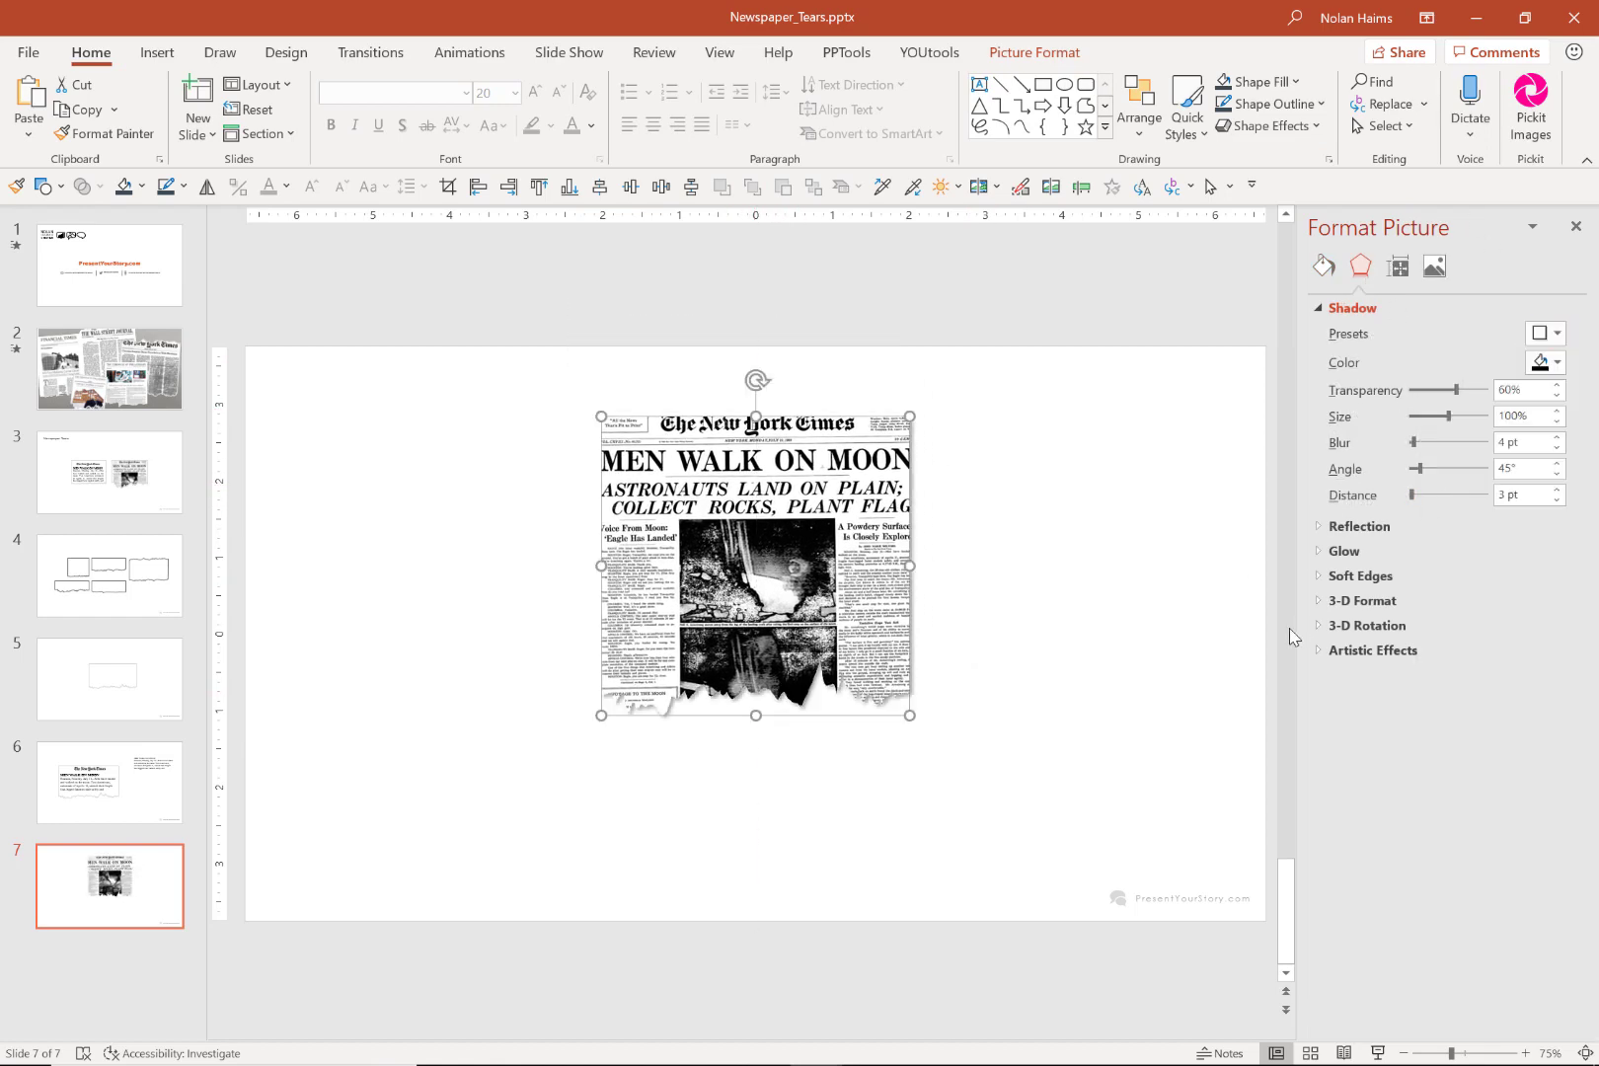
pyautogui.click(1153, 624)
pyautogui.click(824, 619)
pyautogui.click(1068, 56)
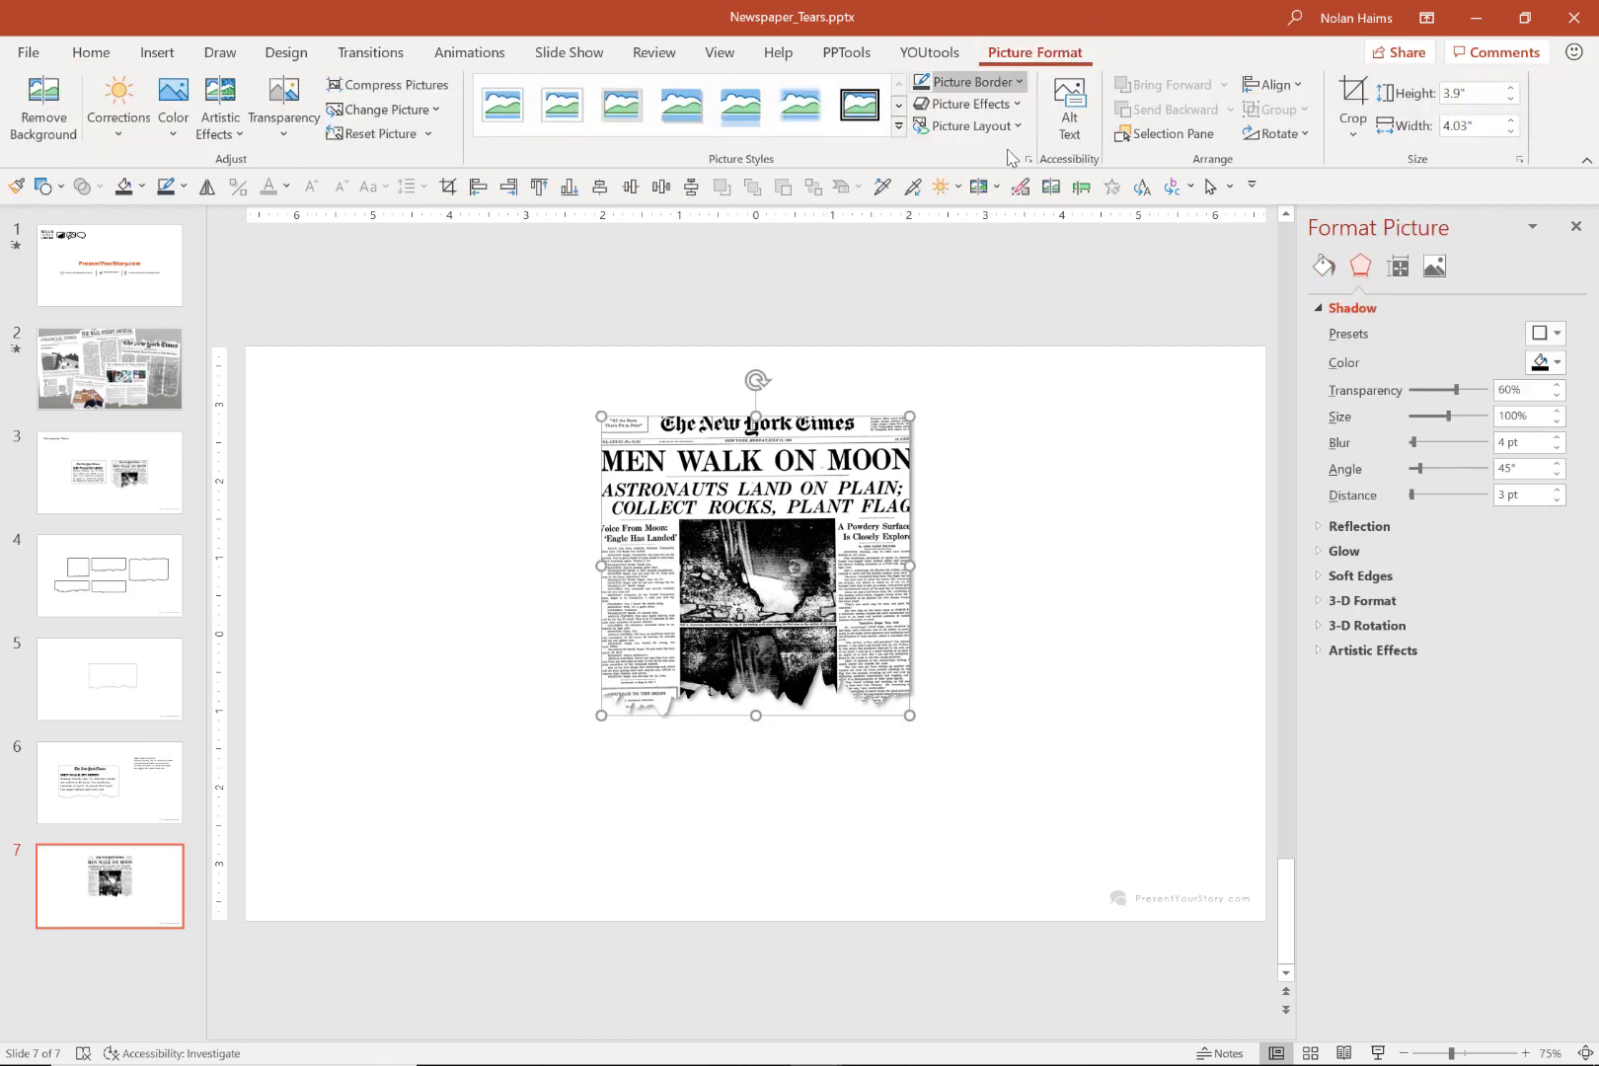
pyautogui.click(1354, 93)
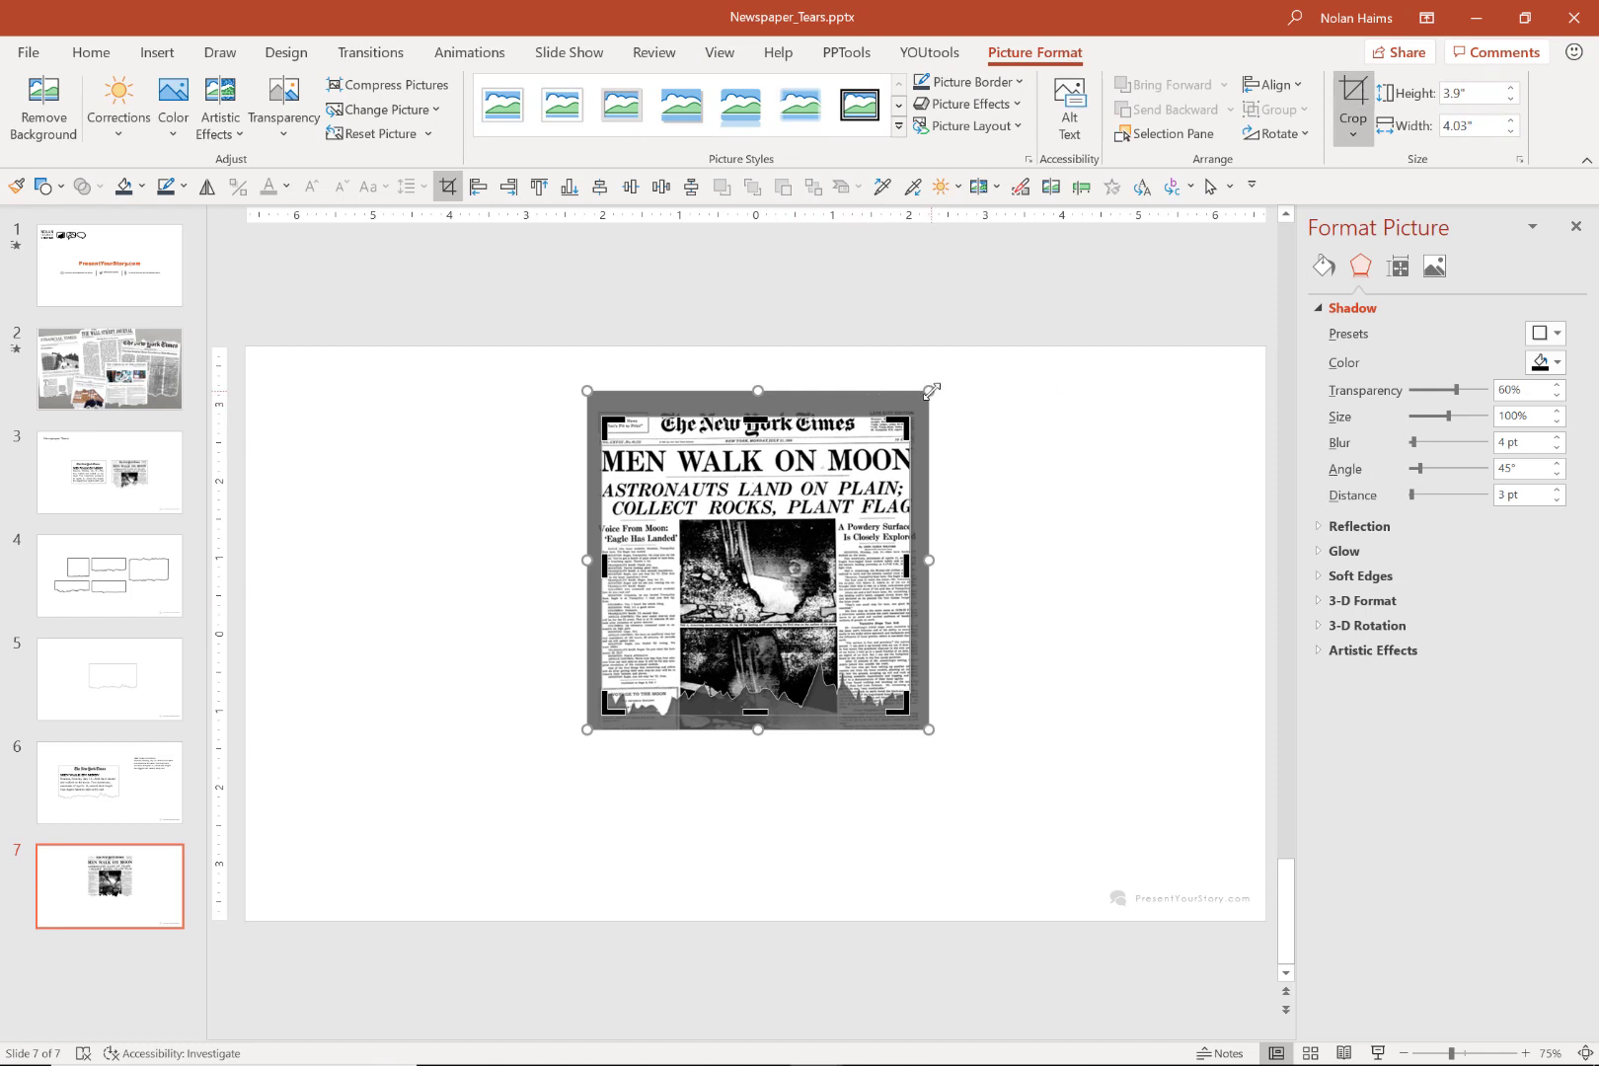
# Enlarge and reposition the picture behind the crop box so the headline cuts off at 'MEN WALK ON M'.
pyautogui.moveTo(931, 390); pyautogui.dragTo(918, 402)
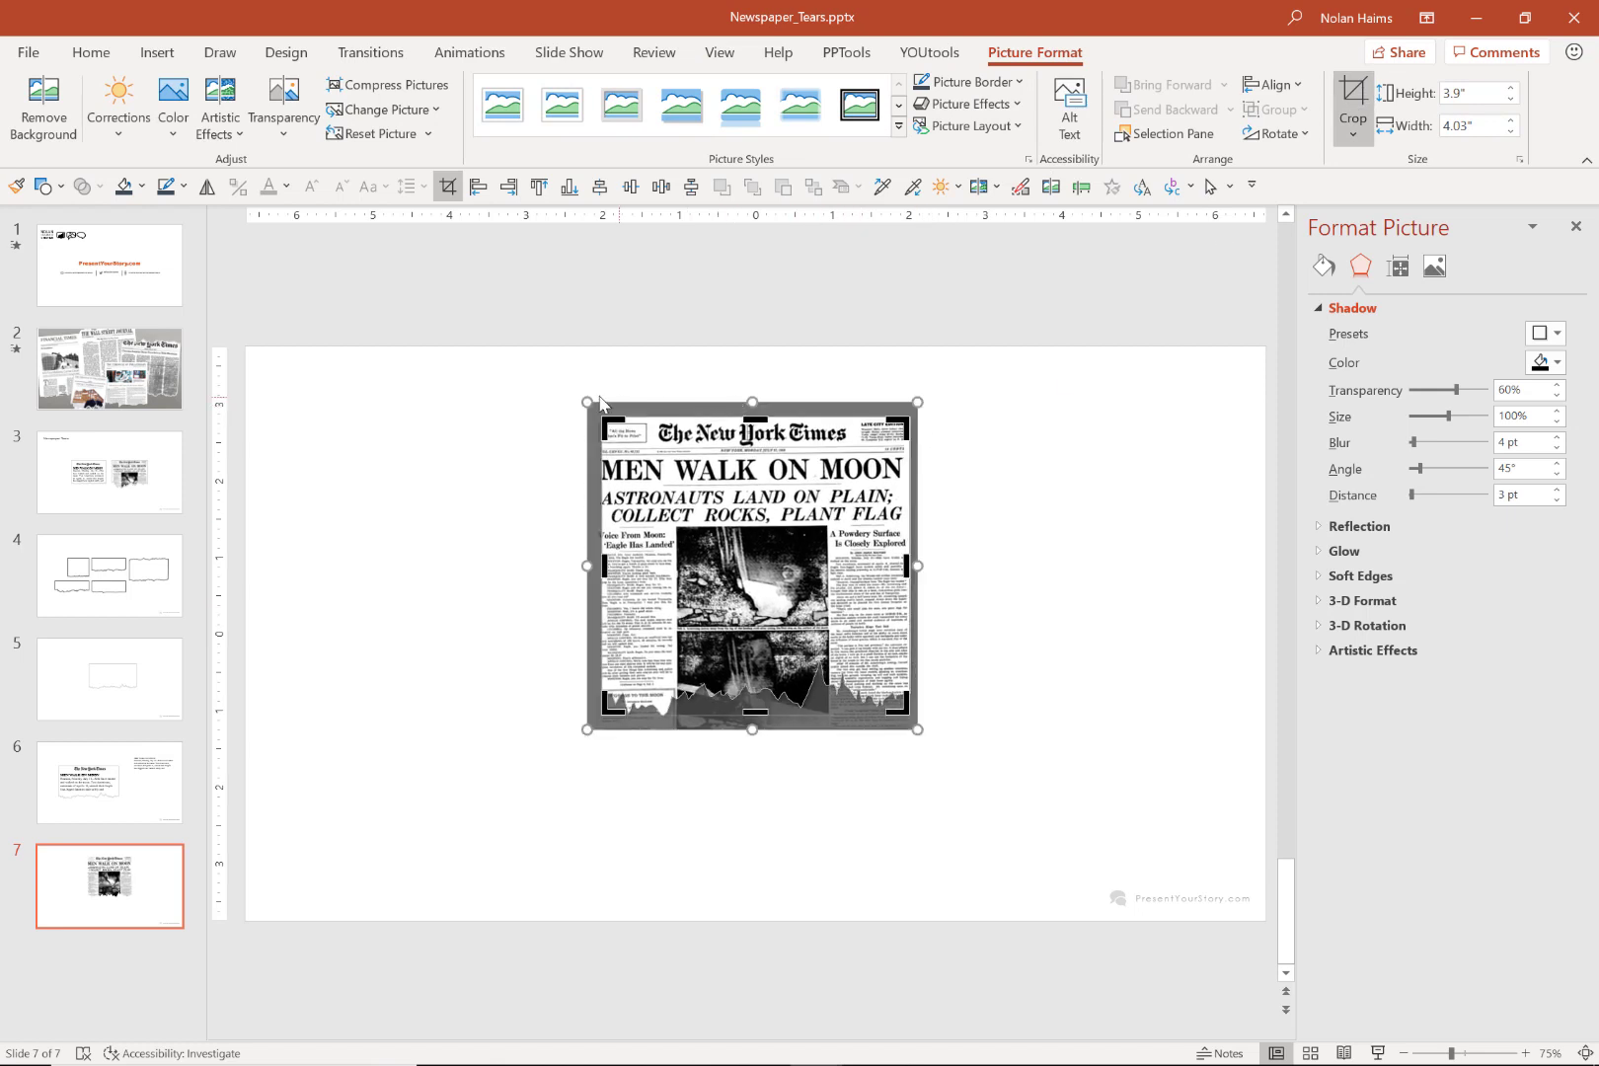
pyautogui.moveTo(588, 405); pyautogui.dragTo(596, 414)
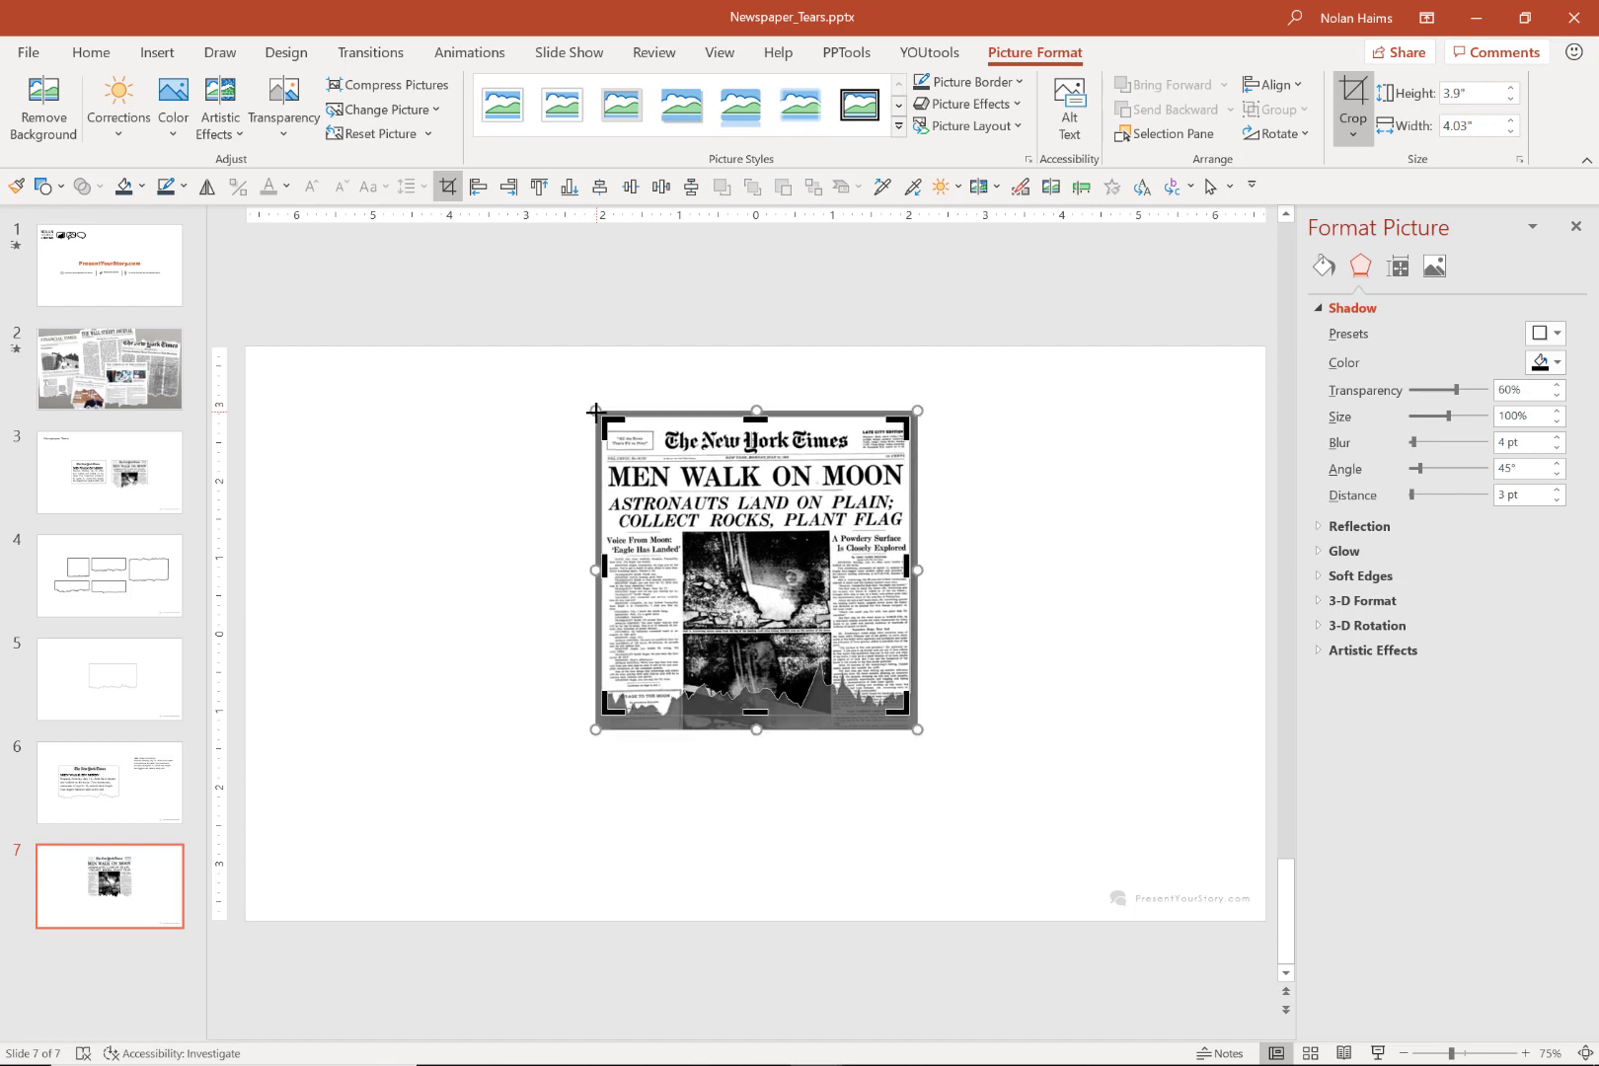
pyautogui.moveTo(799, 726); pyautogui.dragTo(801, 713)
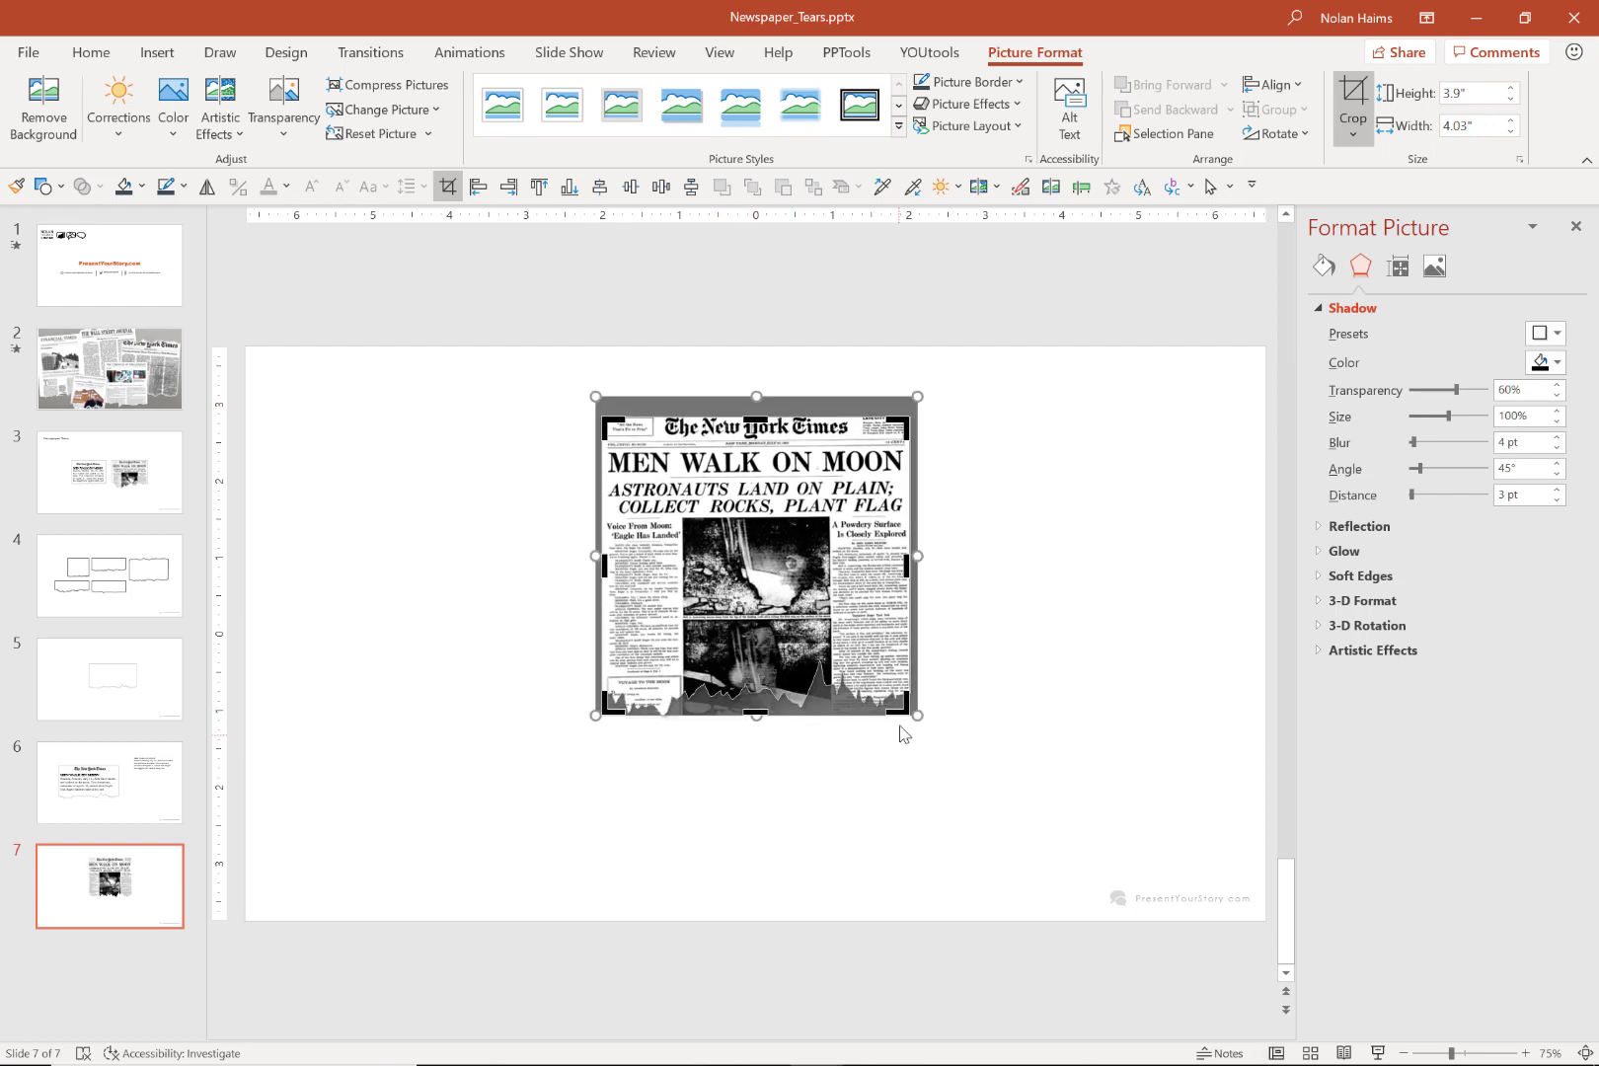
pyautogui.moveTo(913, 713); pyautogui.dragTo(1000, 776)
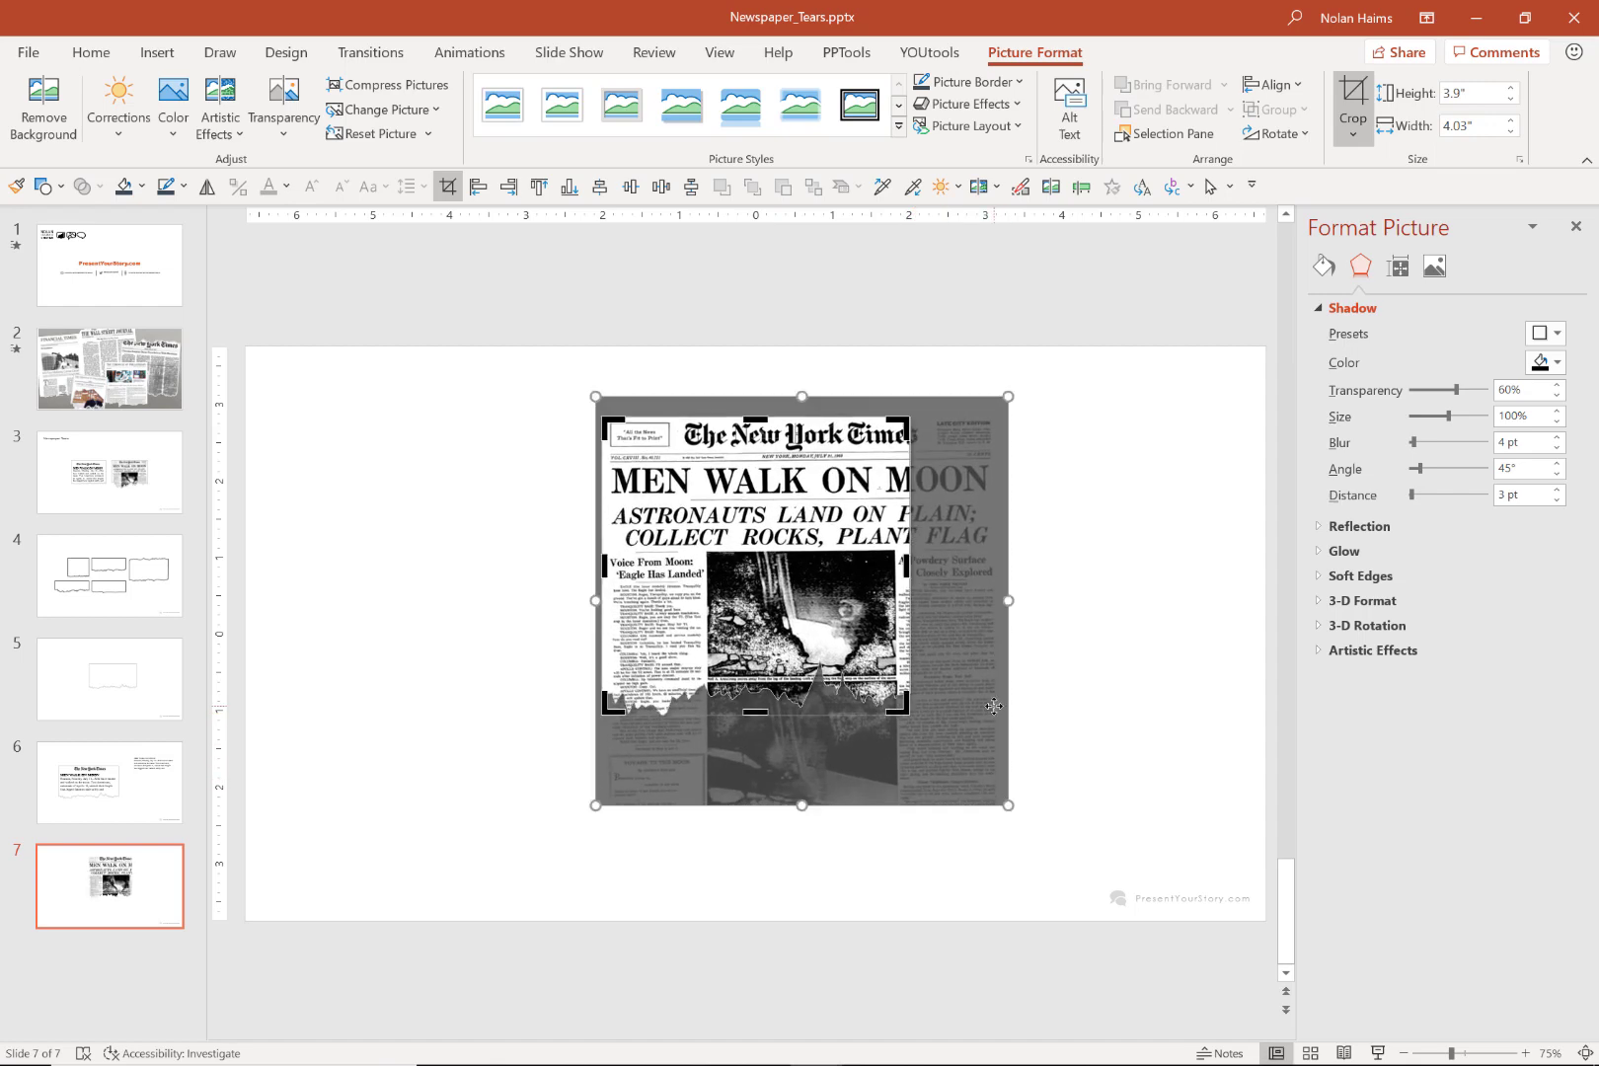
pyautogui.moveTo(994, 712); pyautogui.dragTo(991, 723)
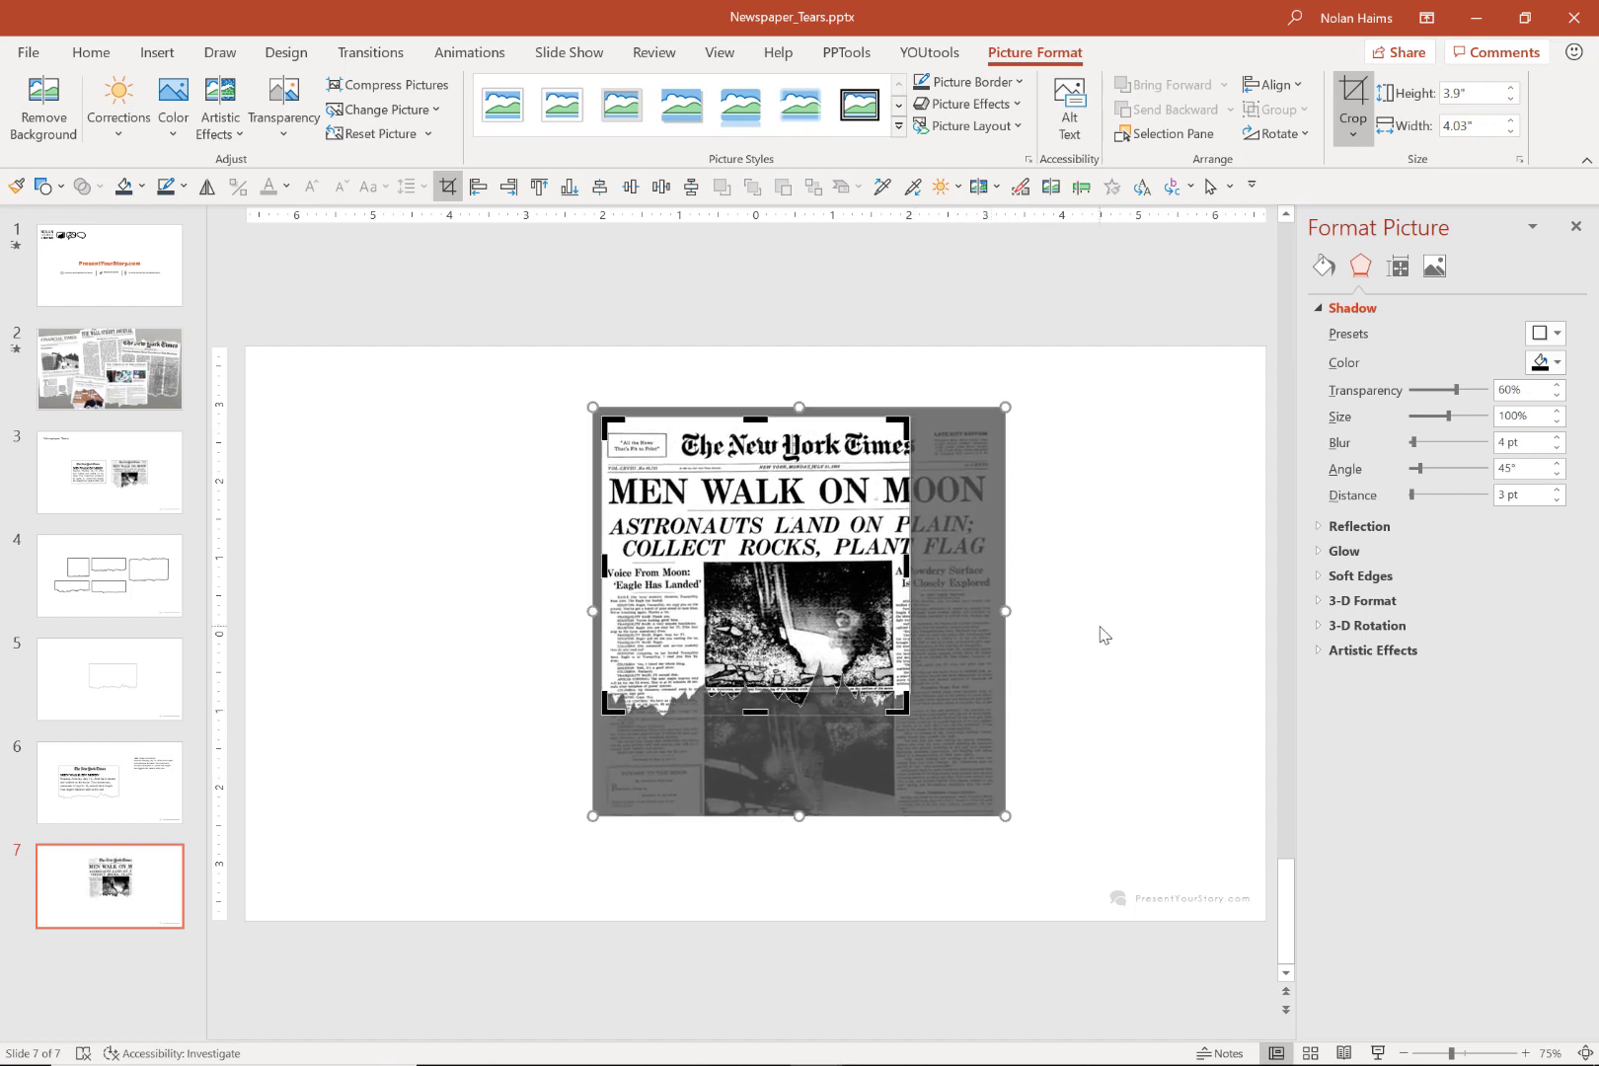
pyautogui.moveTo(1007, 818); pyautogui.dragTo(1007, 828)
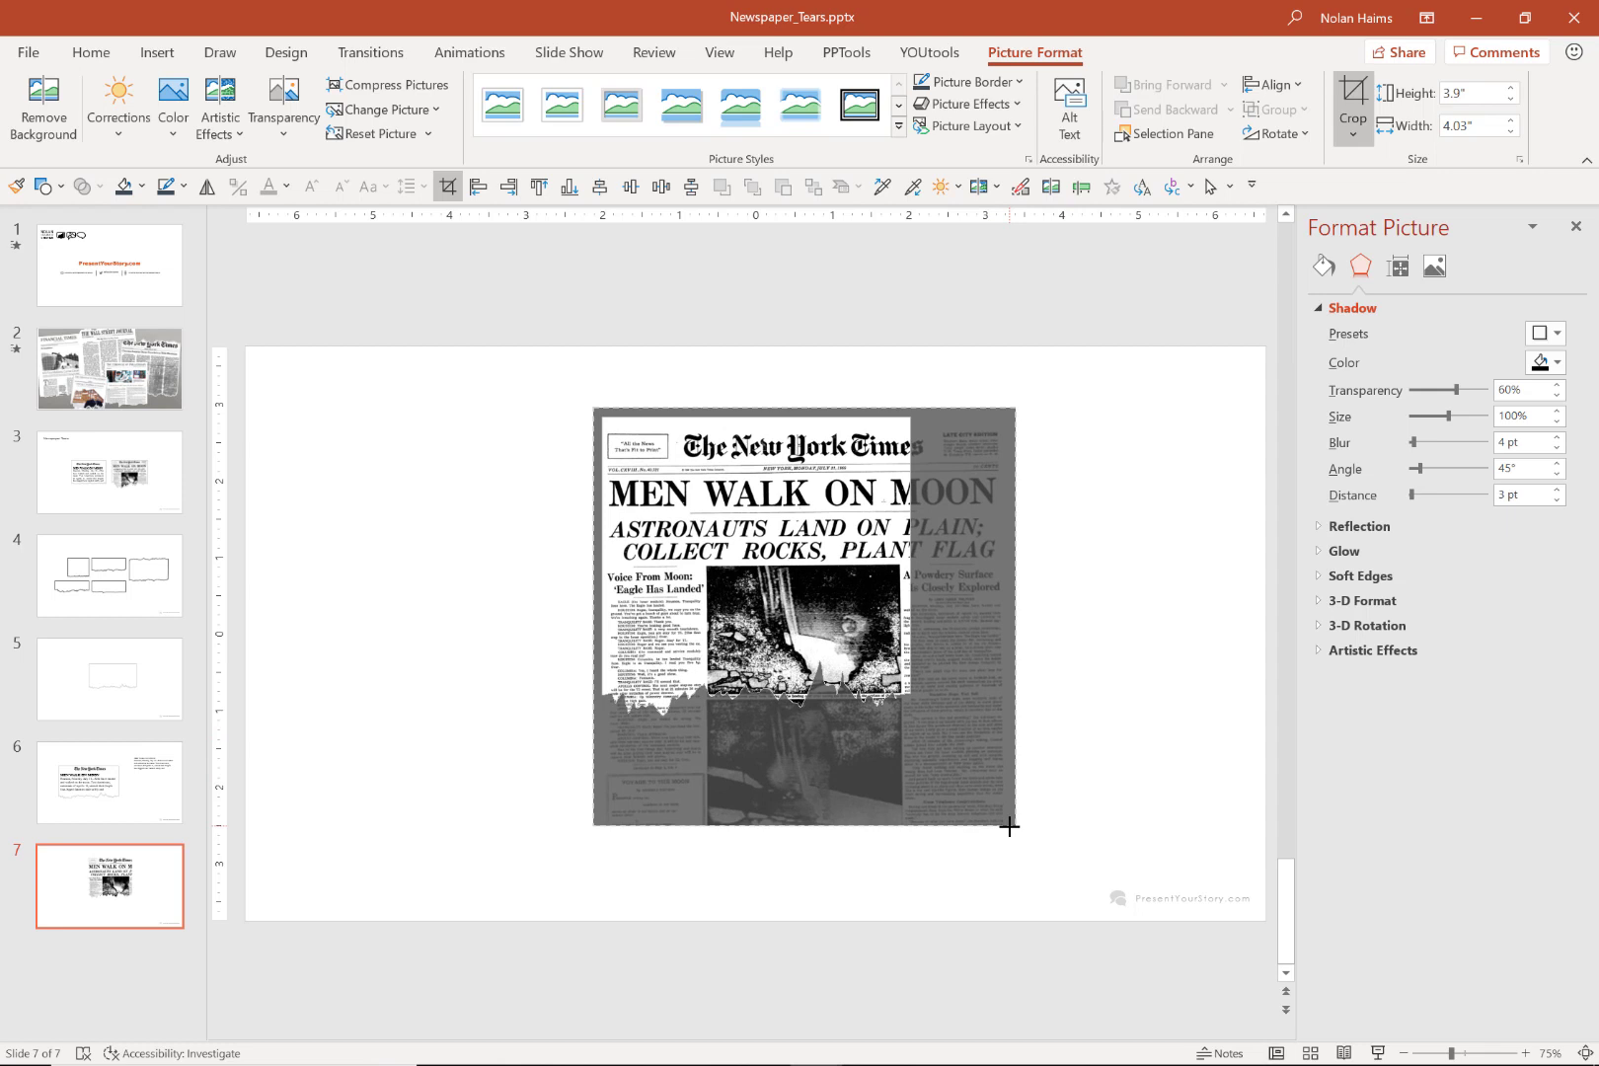
pyautogui.click(955, 689)
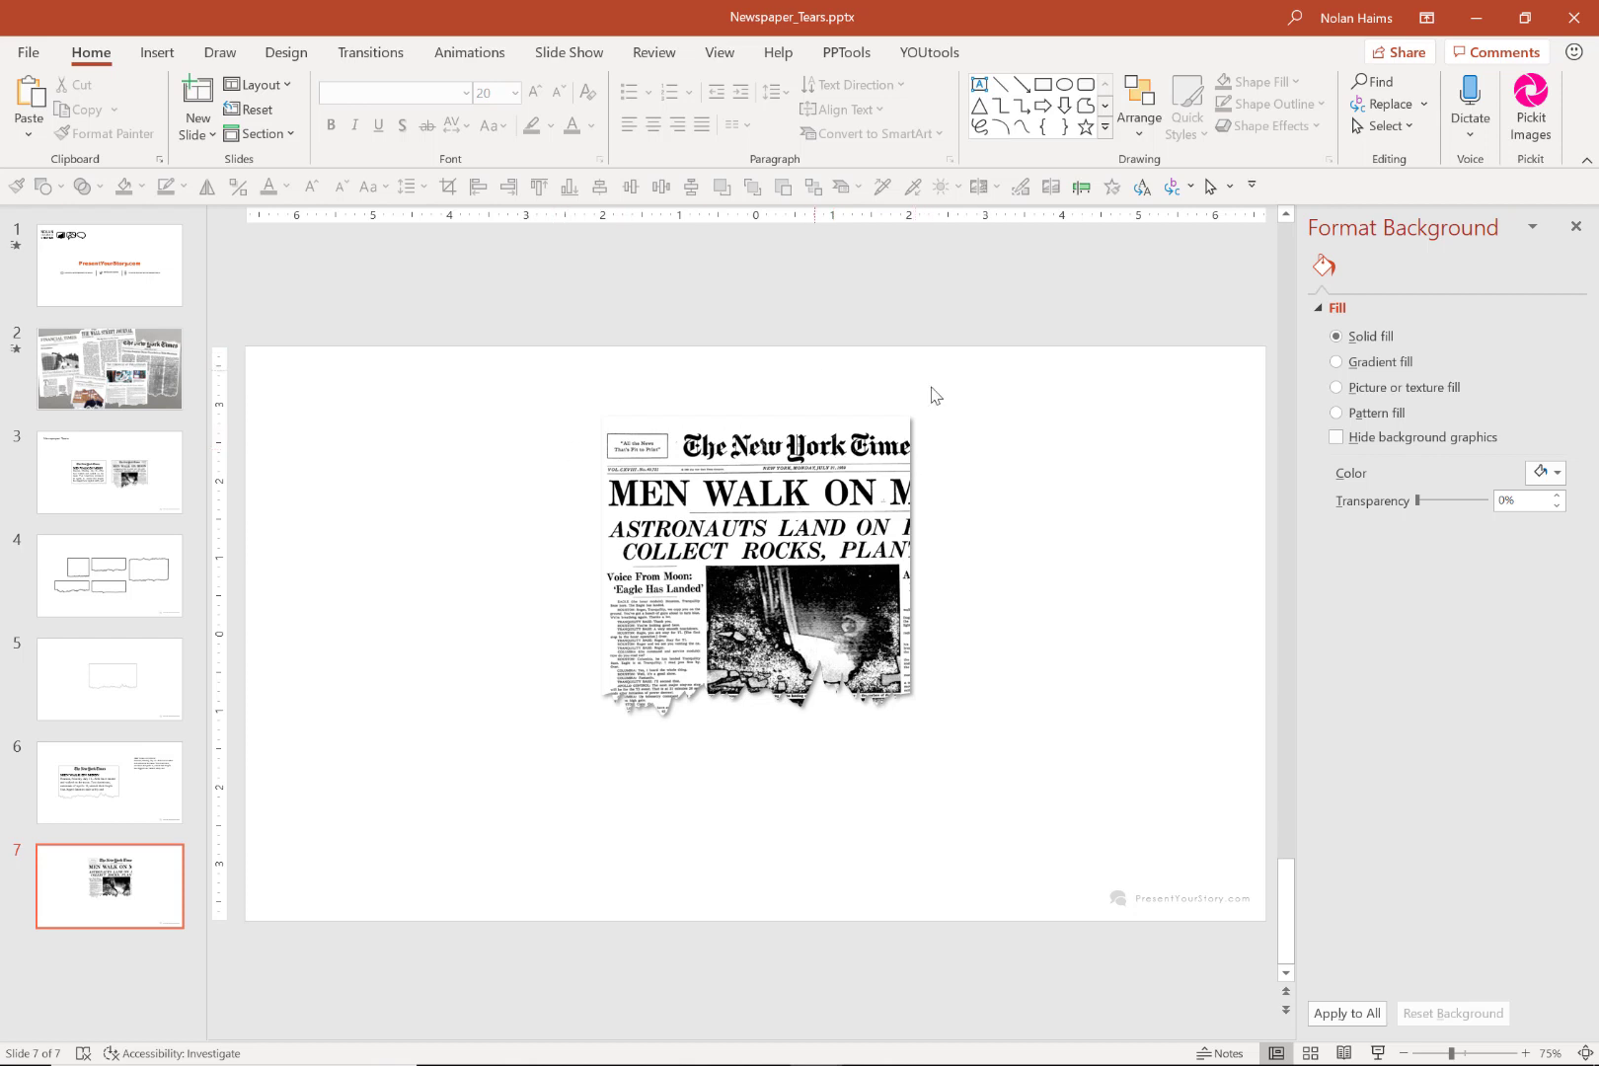
# Try moving the newspaper picture left, then bring it back right.
pyautogui.click(834, 512)
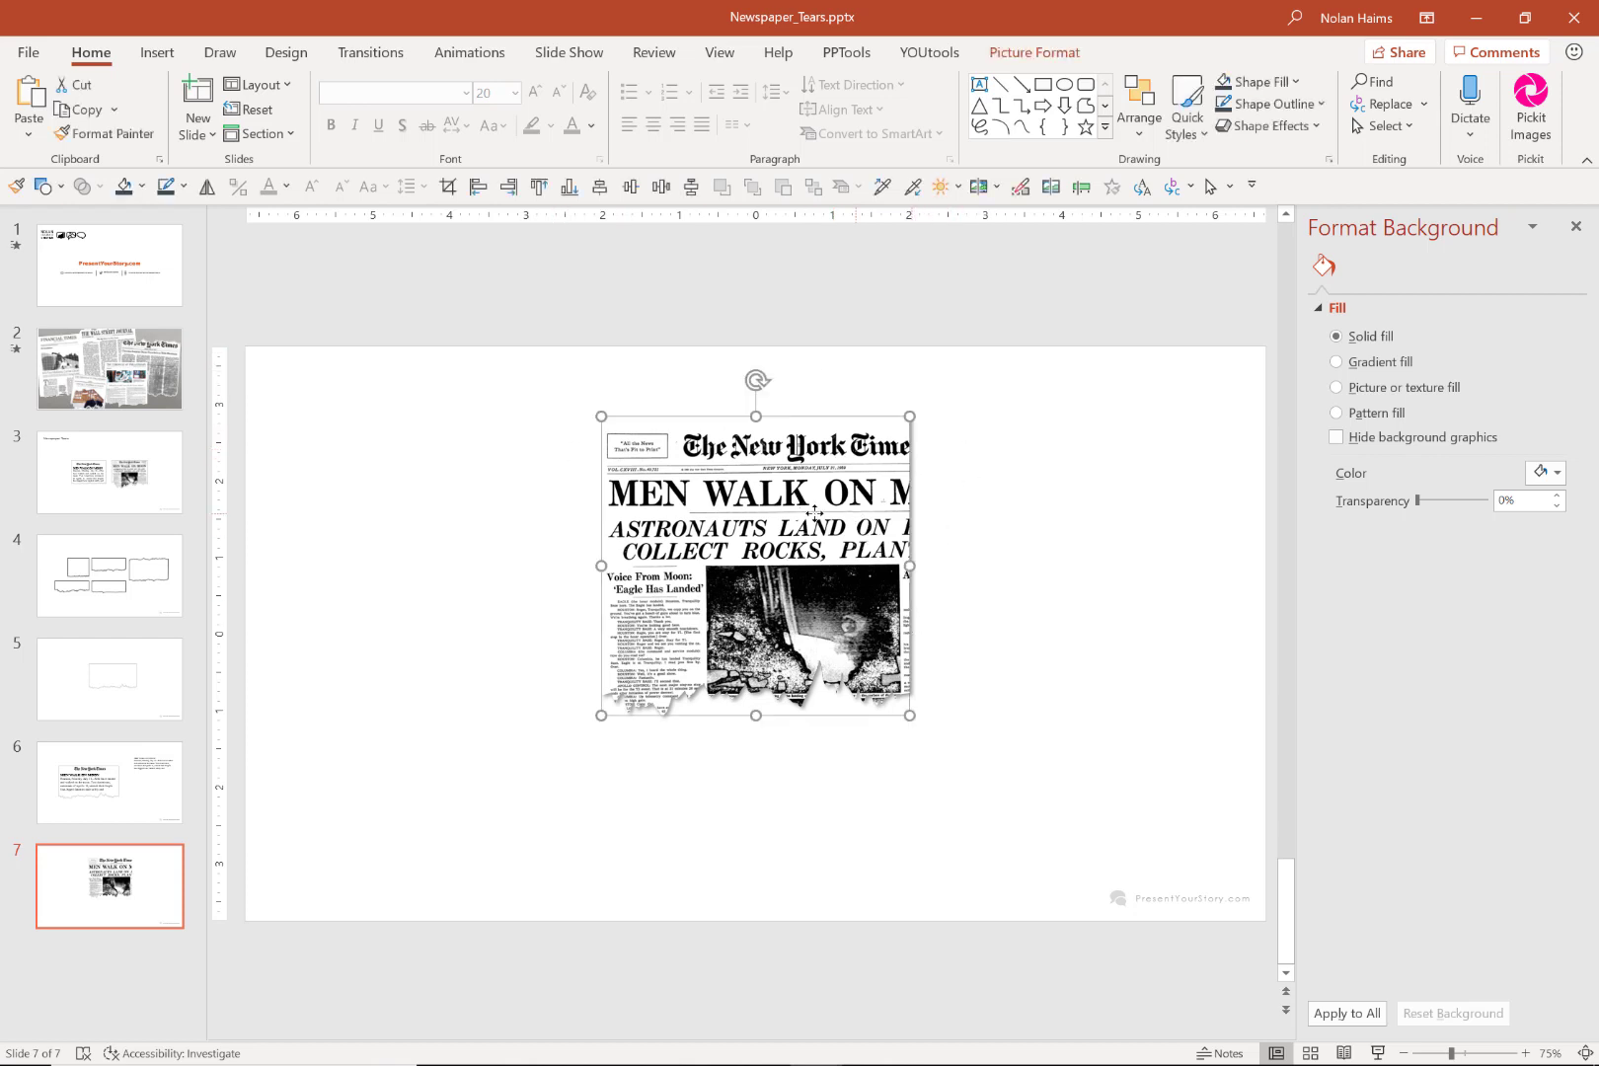
pyautogui.moveTo(753, 530); pyautogui.dragTo(609, 520)
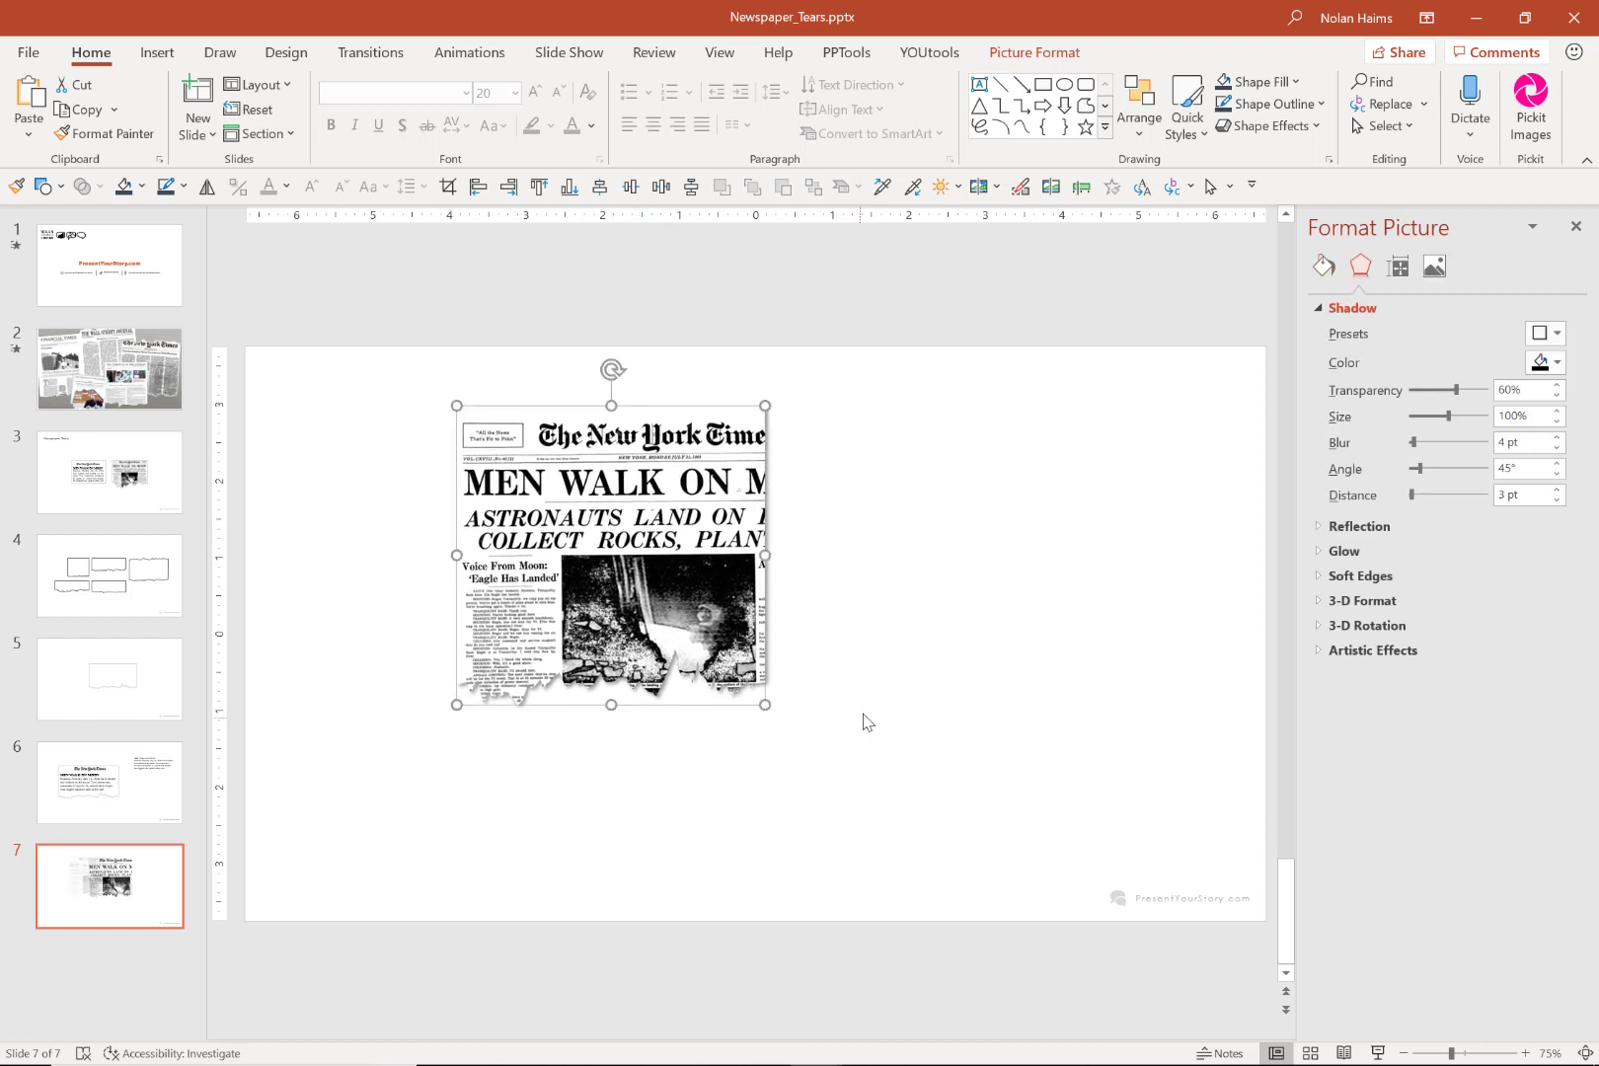
pyautogui.click(861, 720)
pyautogui.moveTo(696, 548); pyautogui.dragTo(804, 599)
pyautogui.click(992, 706)
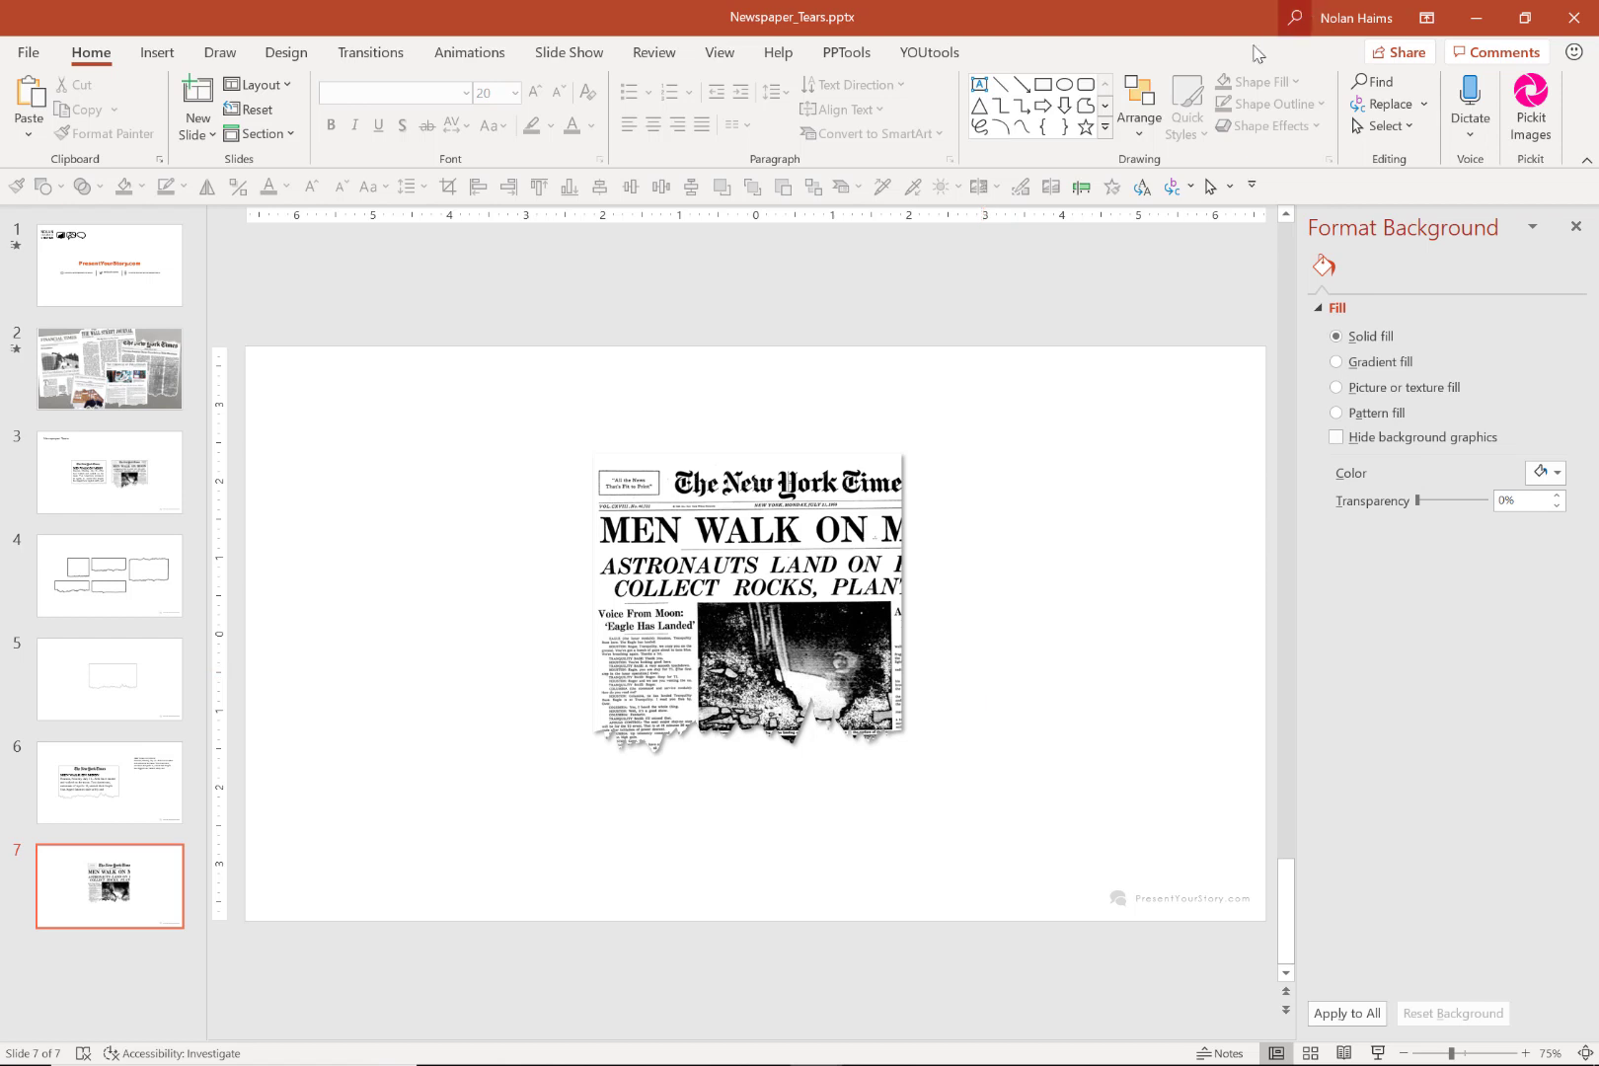
# Check the Picture Format Crop options on the newspaper picture, closing them without changes.
pyautogui.click(779, 610)
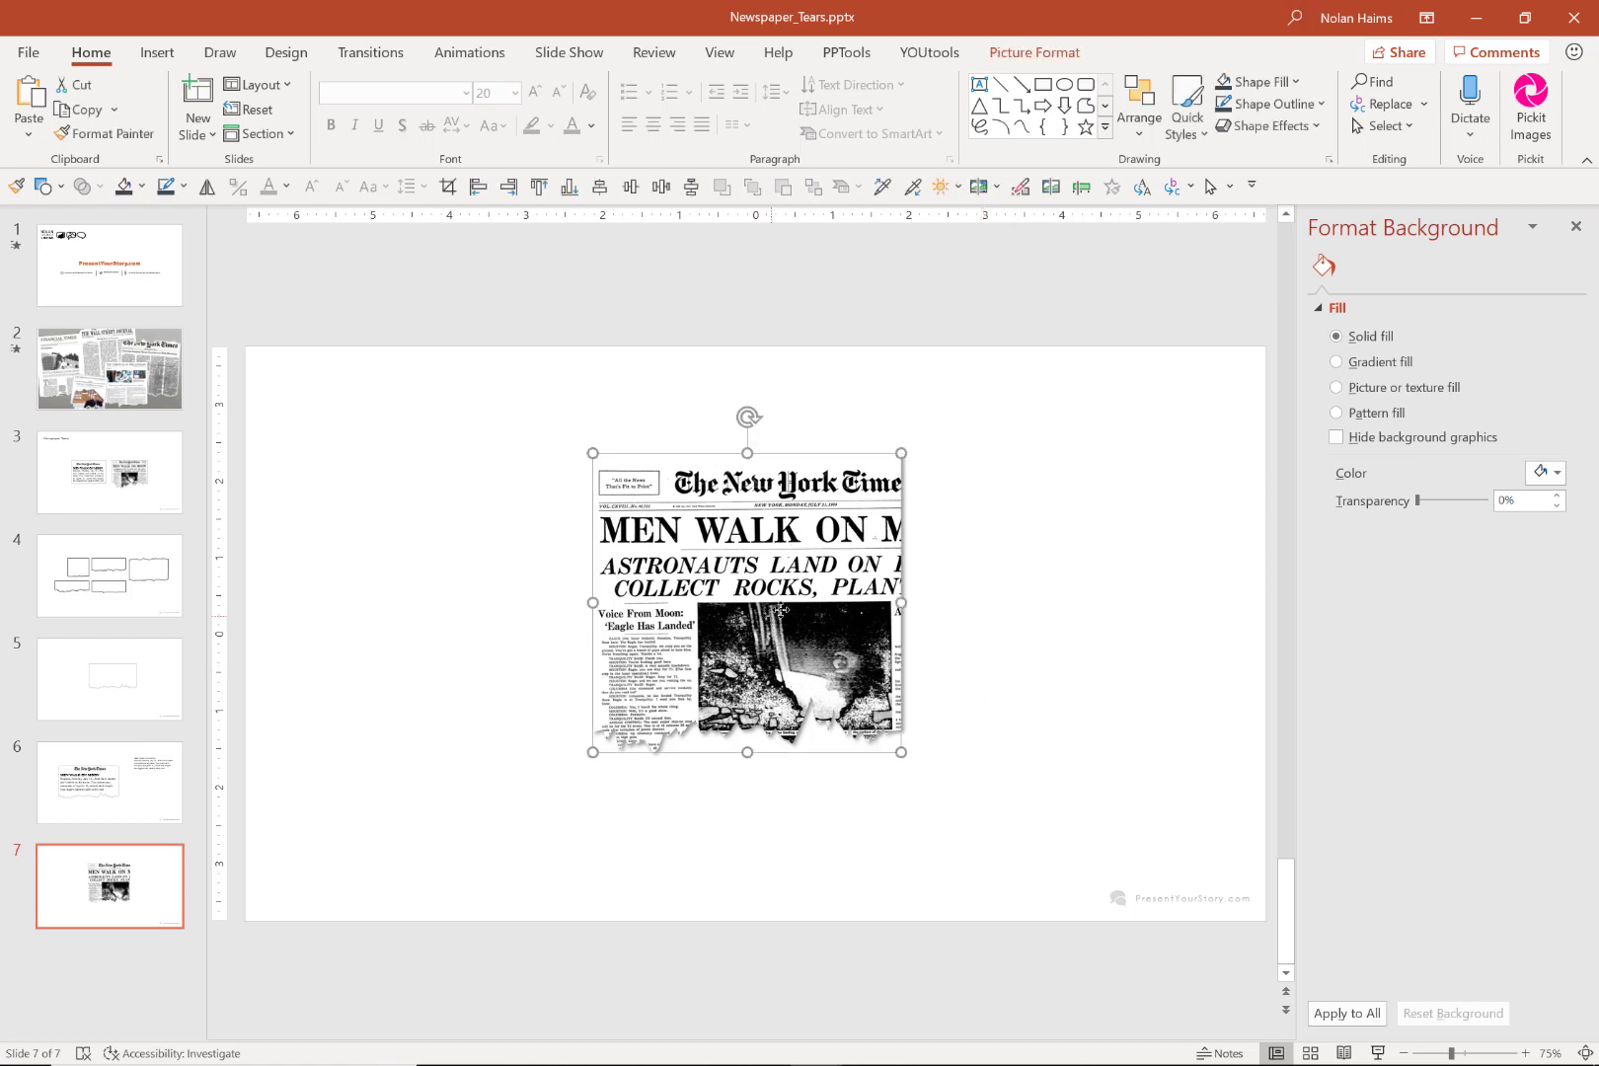
pyautogui.click(1007, 54)
pyautogui.click(1354, 130)
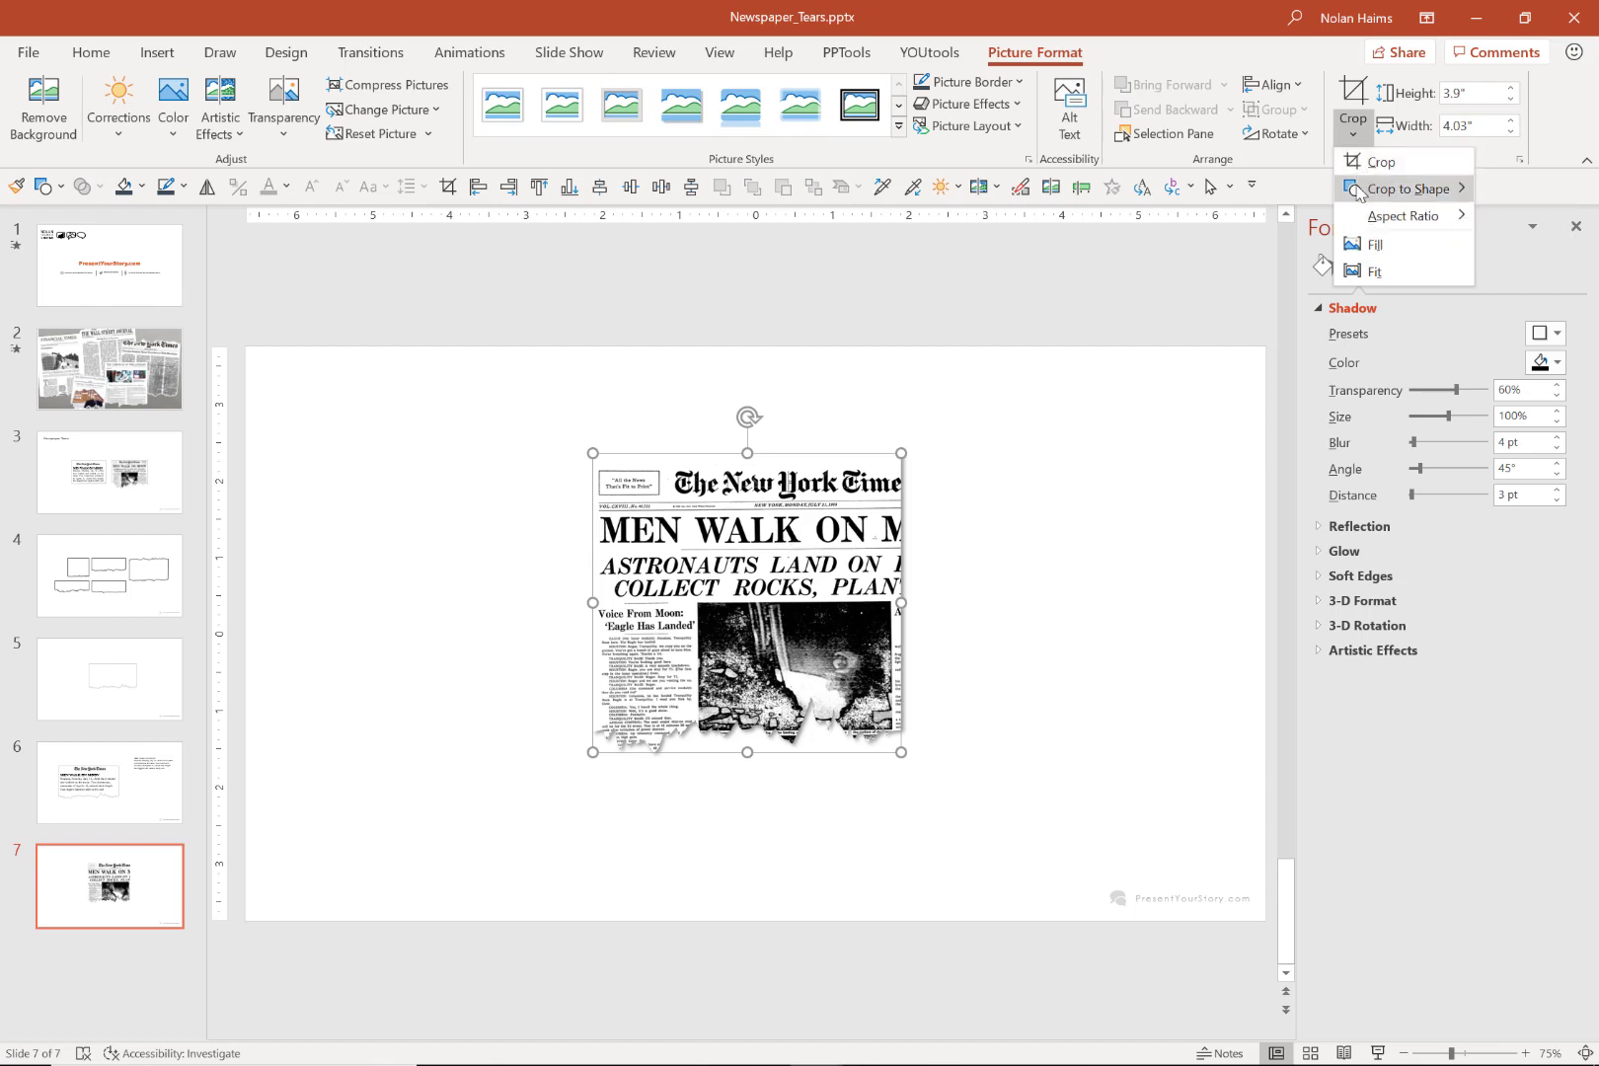
pyautogui.moveTo(1360, 193)
pyautogui.click(871, 424)
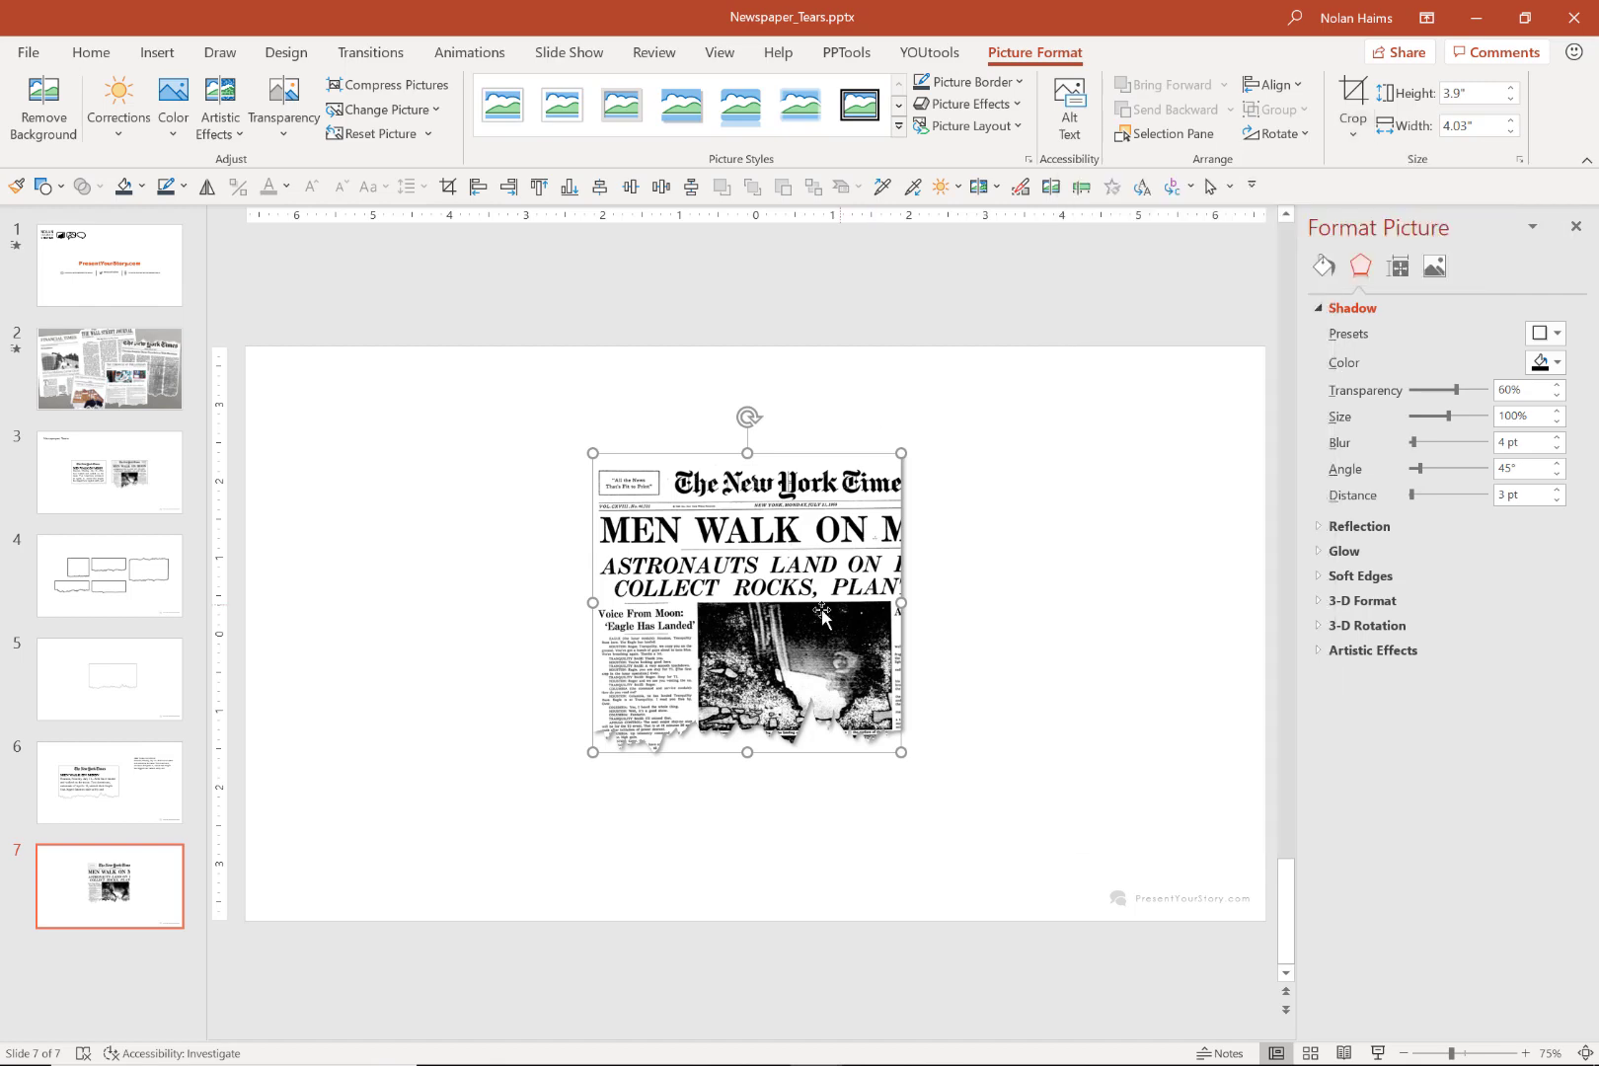
# Nudge the newspaper picture slightly right and down on the slide.
pyautogui.click(946, 656)
pyautogui.click(845, 626)
pyautogui.moveTo(816, 647); pyautogui.dragTo(834, 652)
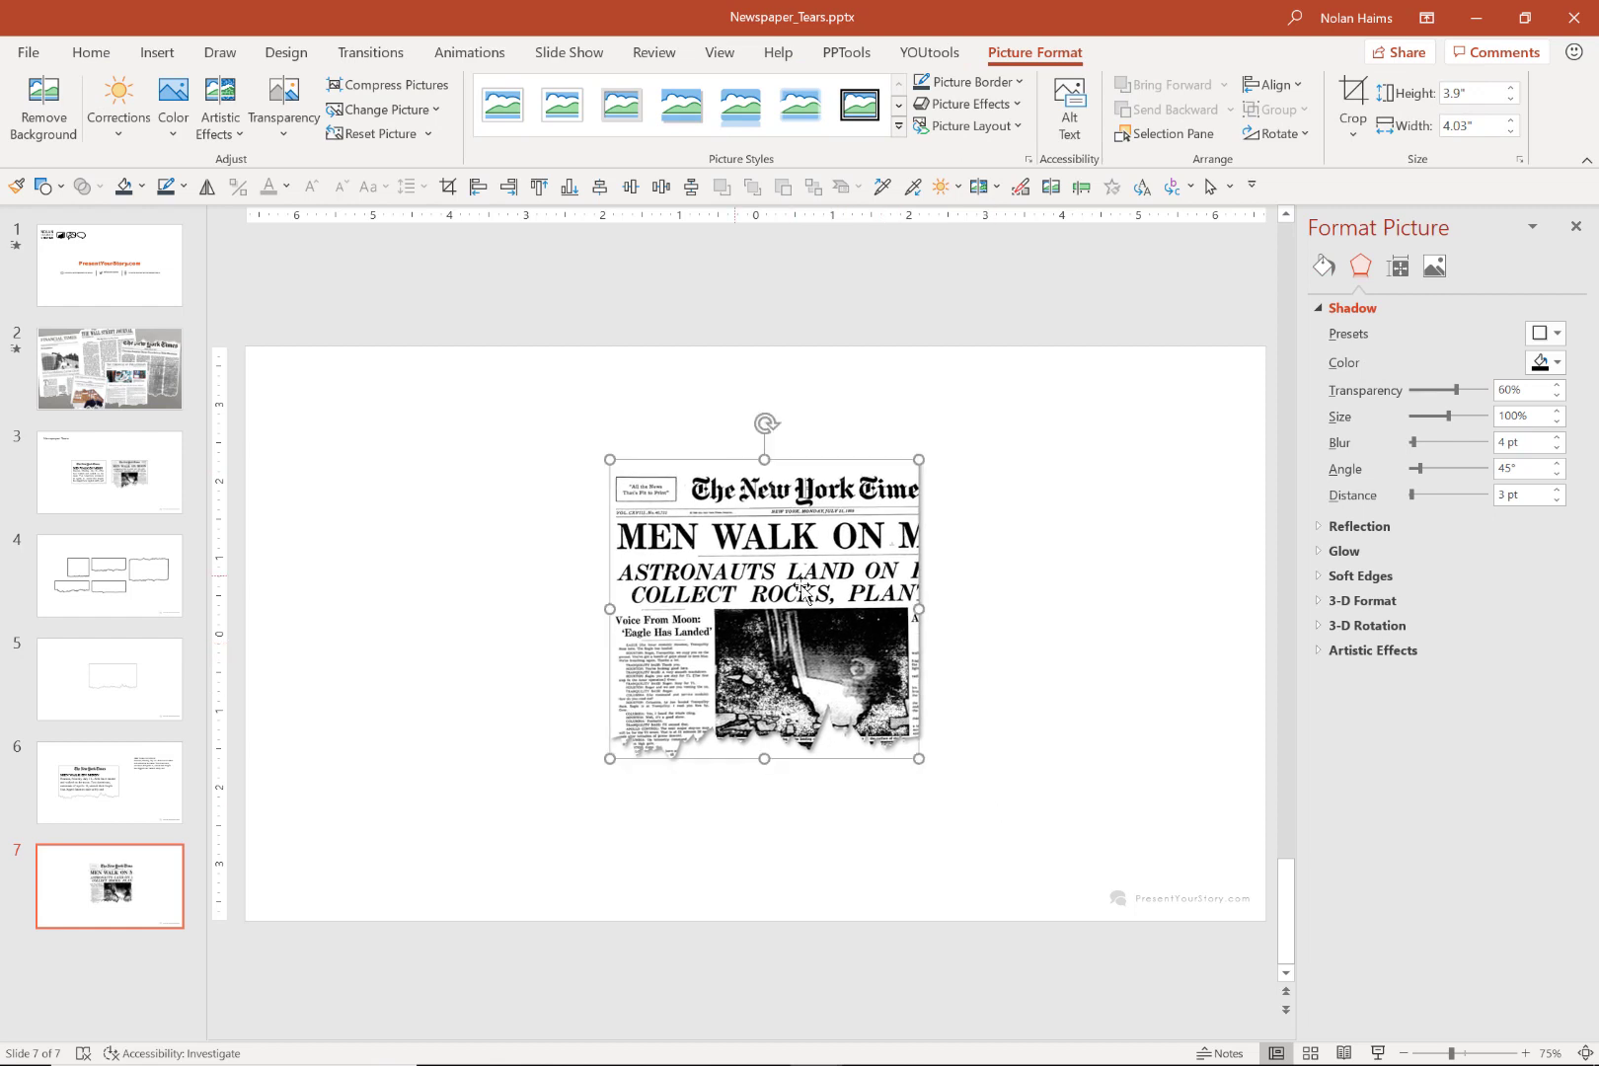